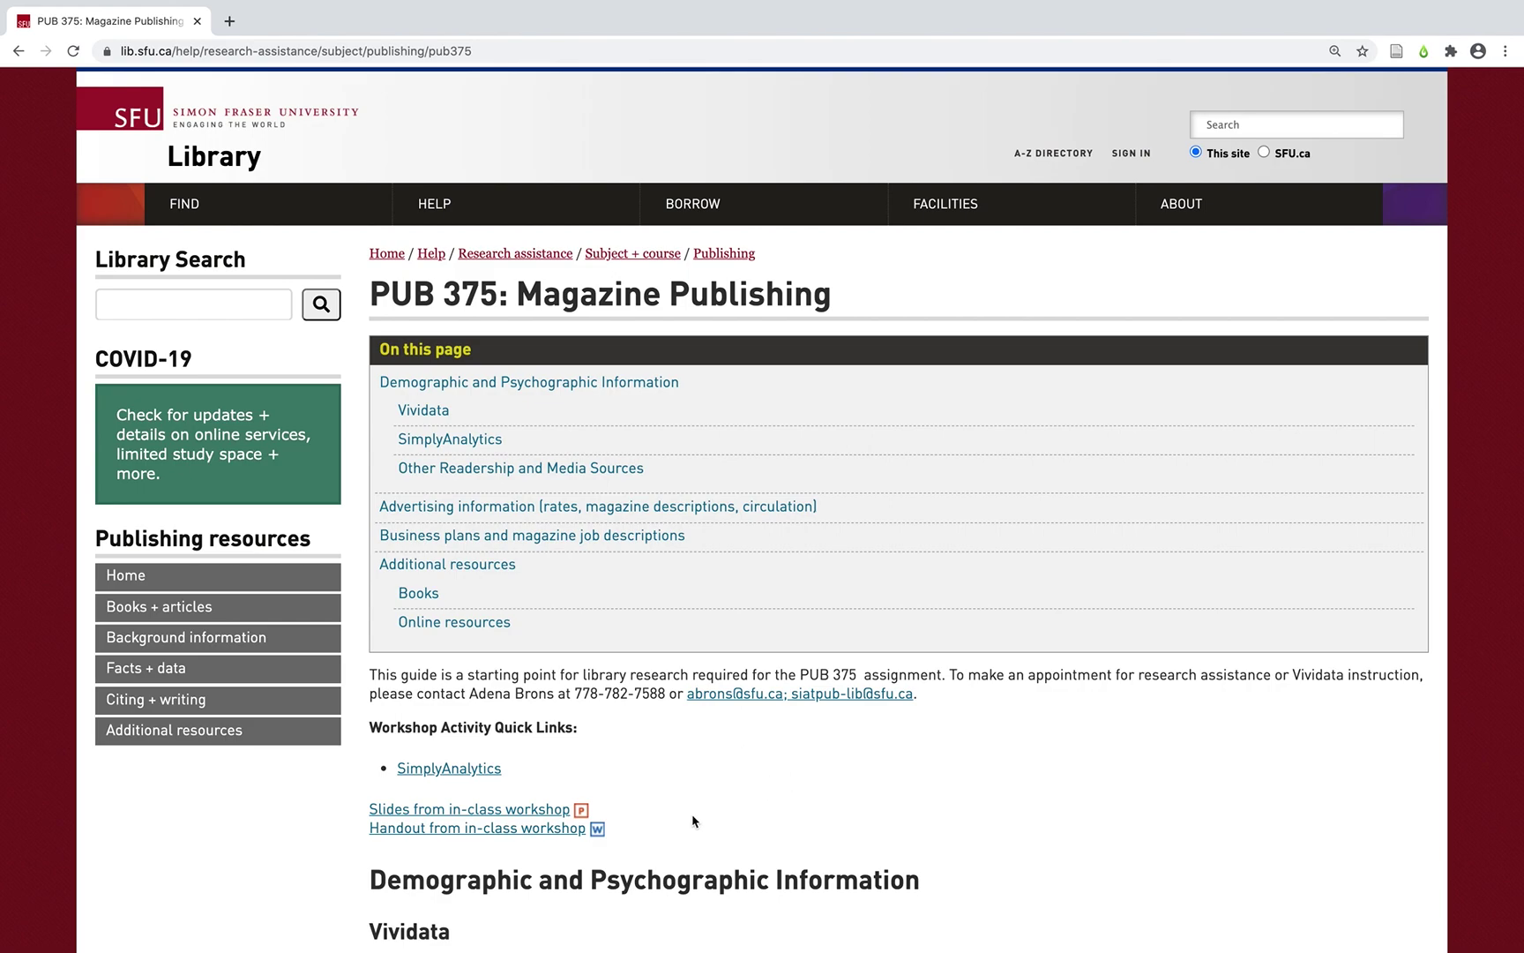
# - Highlight 'Demographic' and 'Psychographic' in the SFU Library section heading, then clear the selection
pyautogui.doubleClick(498, 878)
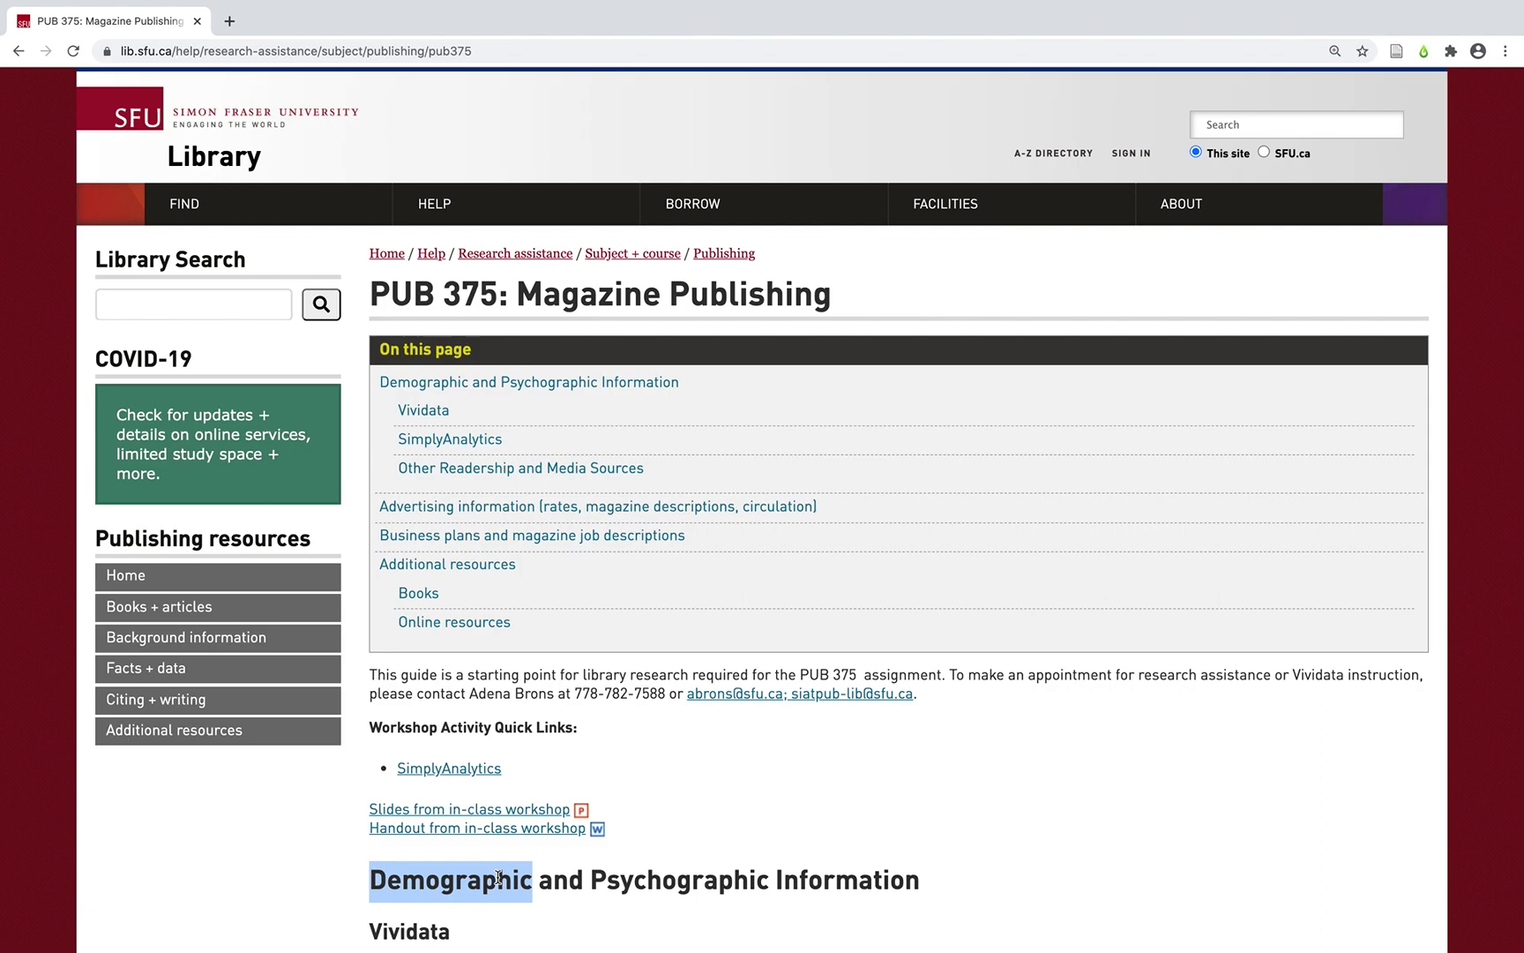
pyautogui.doubleClick(625, 885)
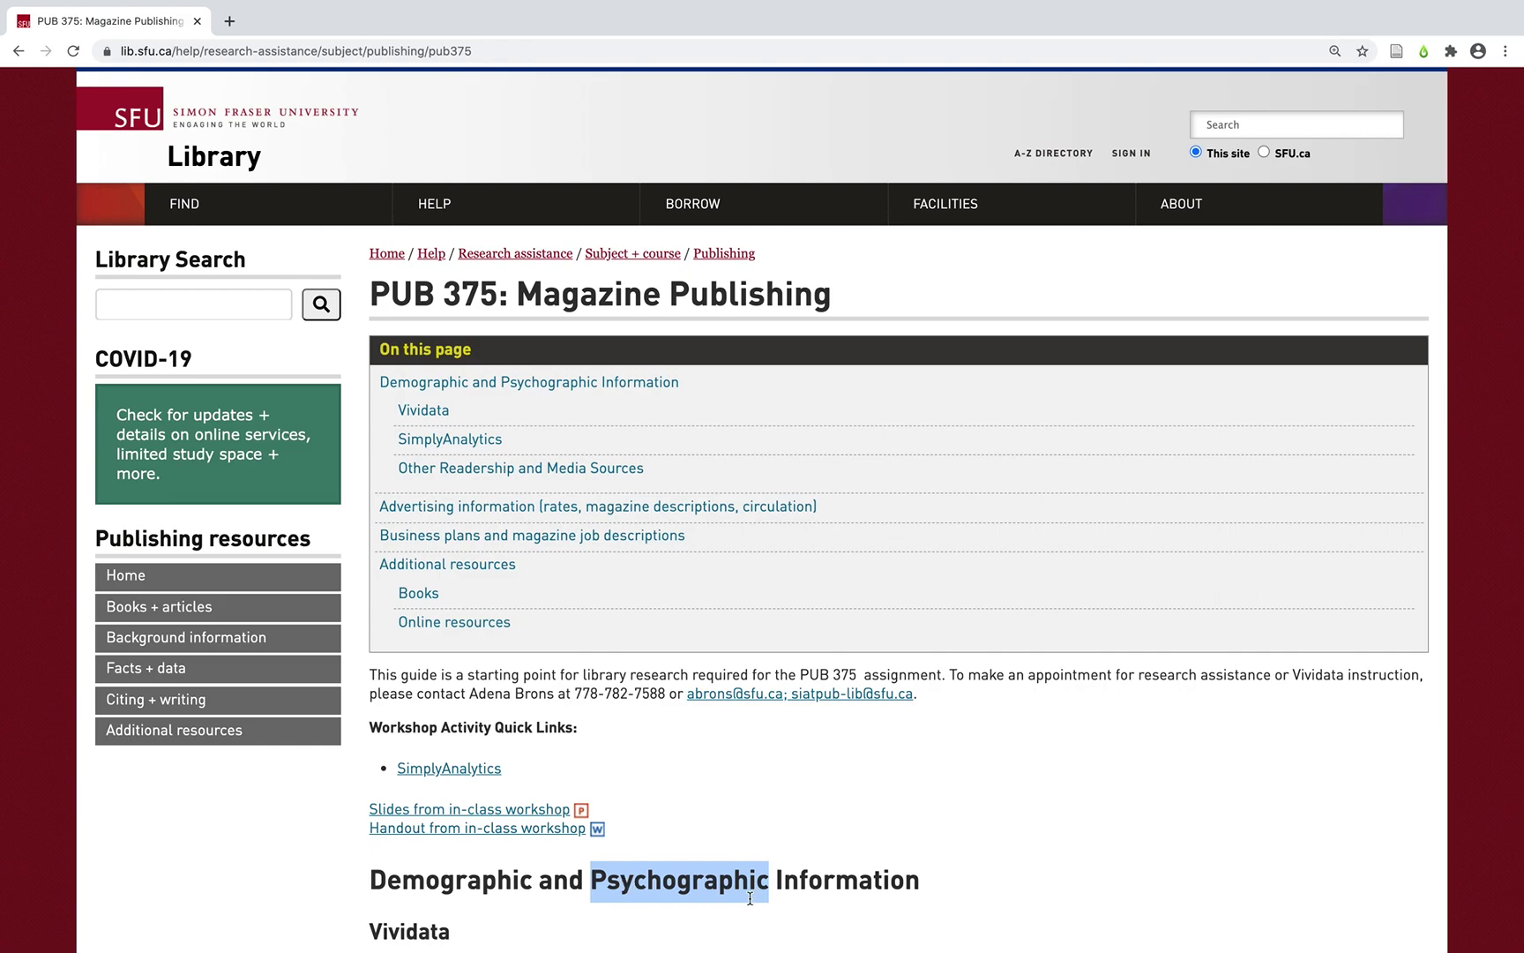
pyautogui.click(798, 911)
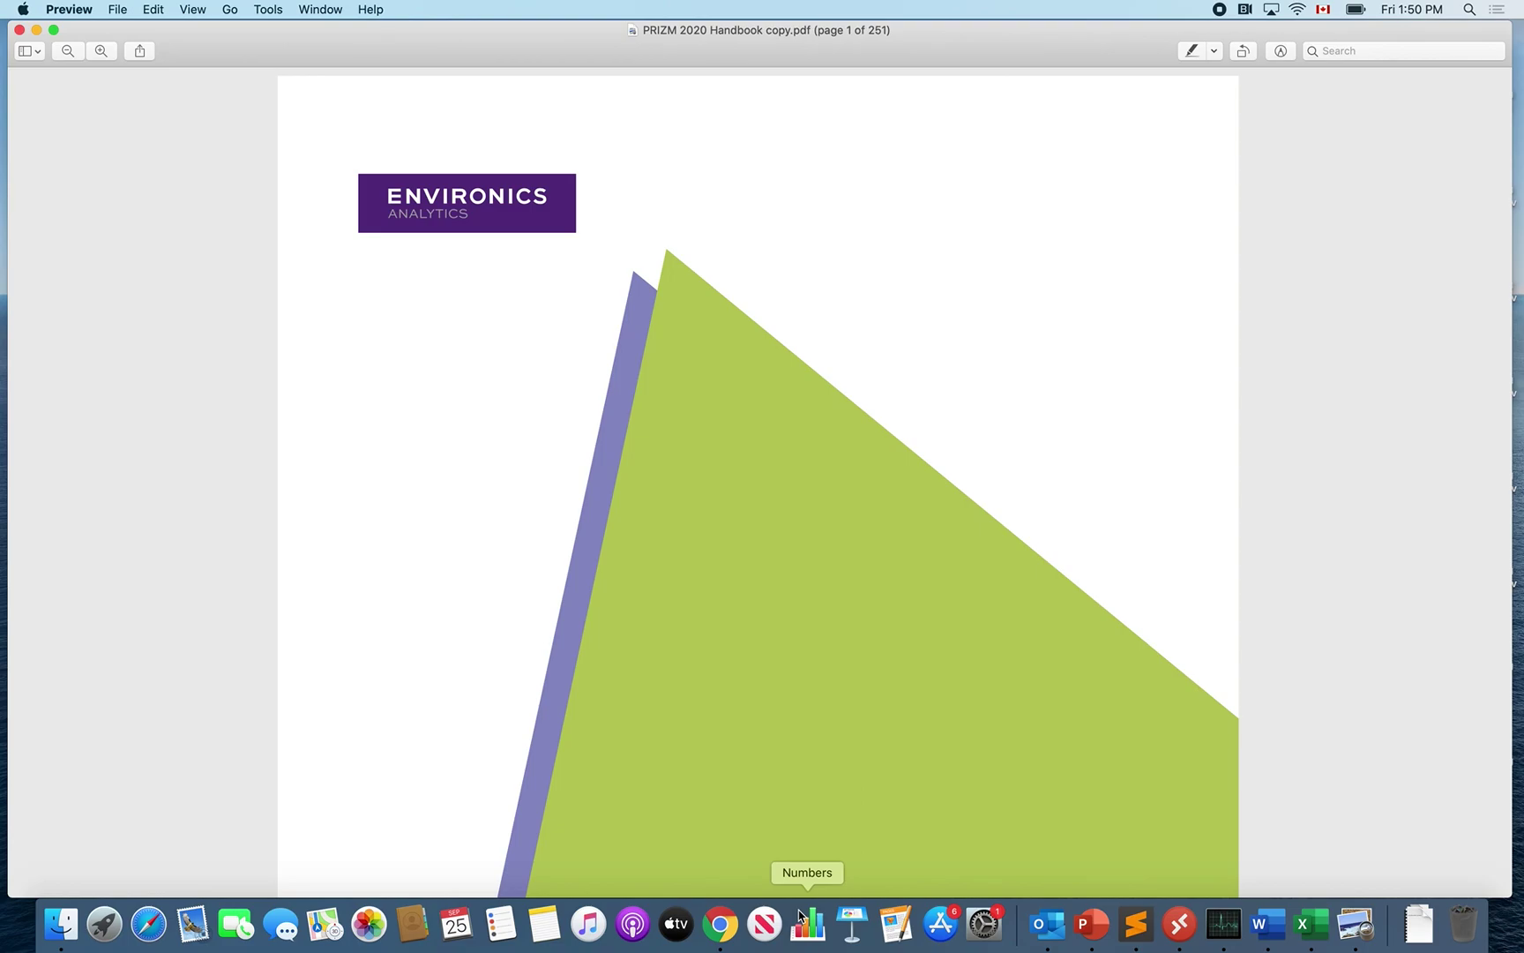
# - Scroll the PRIZM handbook down to its Table of Contents on page 3
pyautogui.scroll(-10, 905, 743)
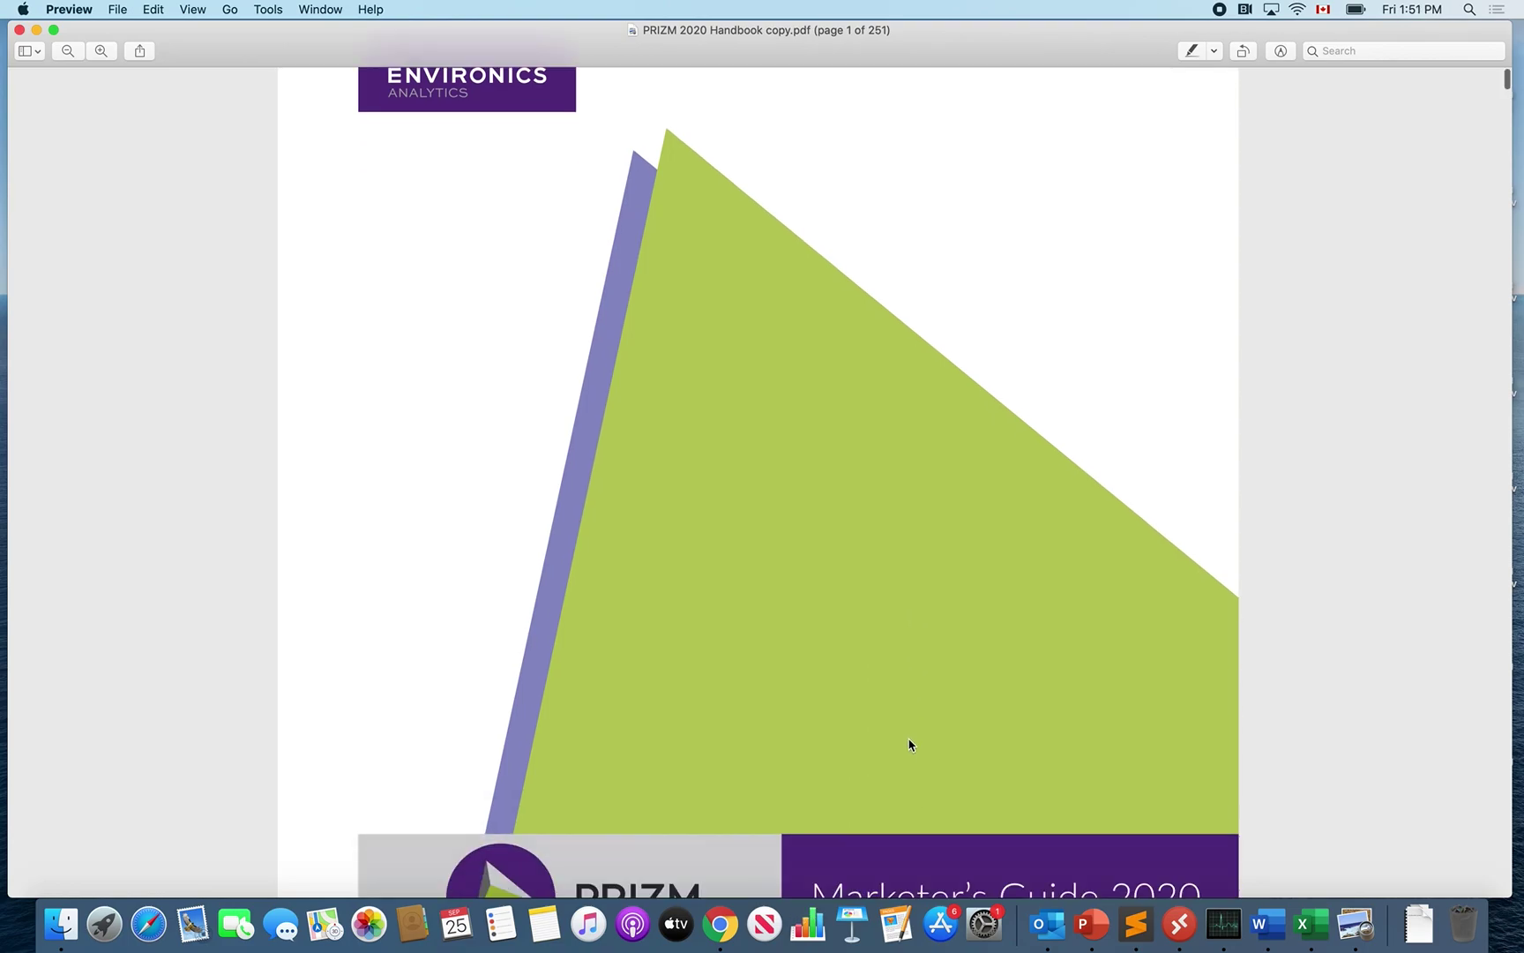
pyautogui.scroll(-2, 910, 746)
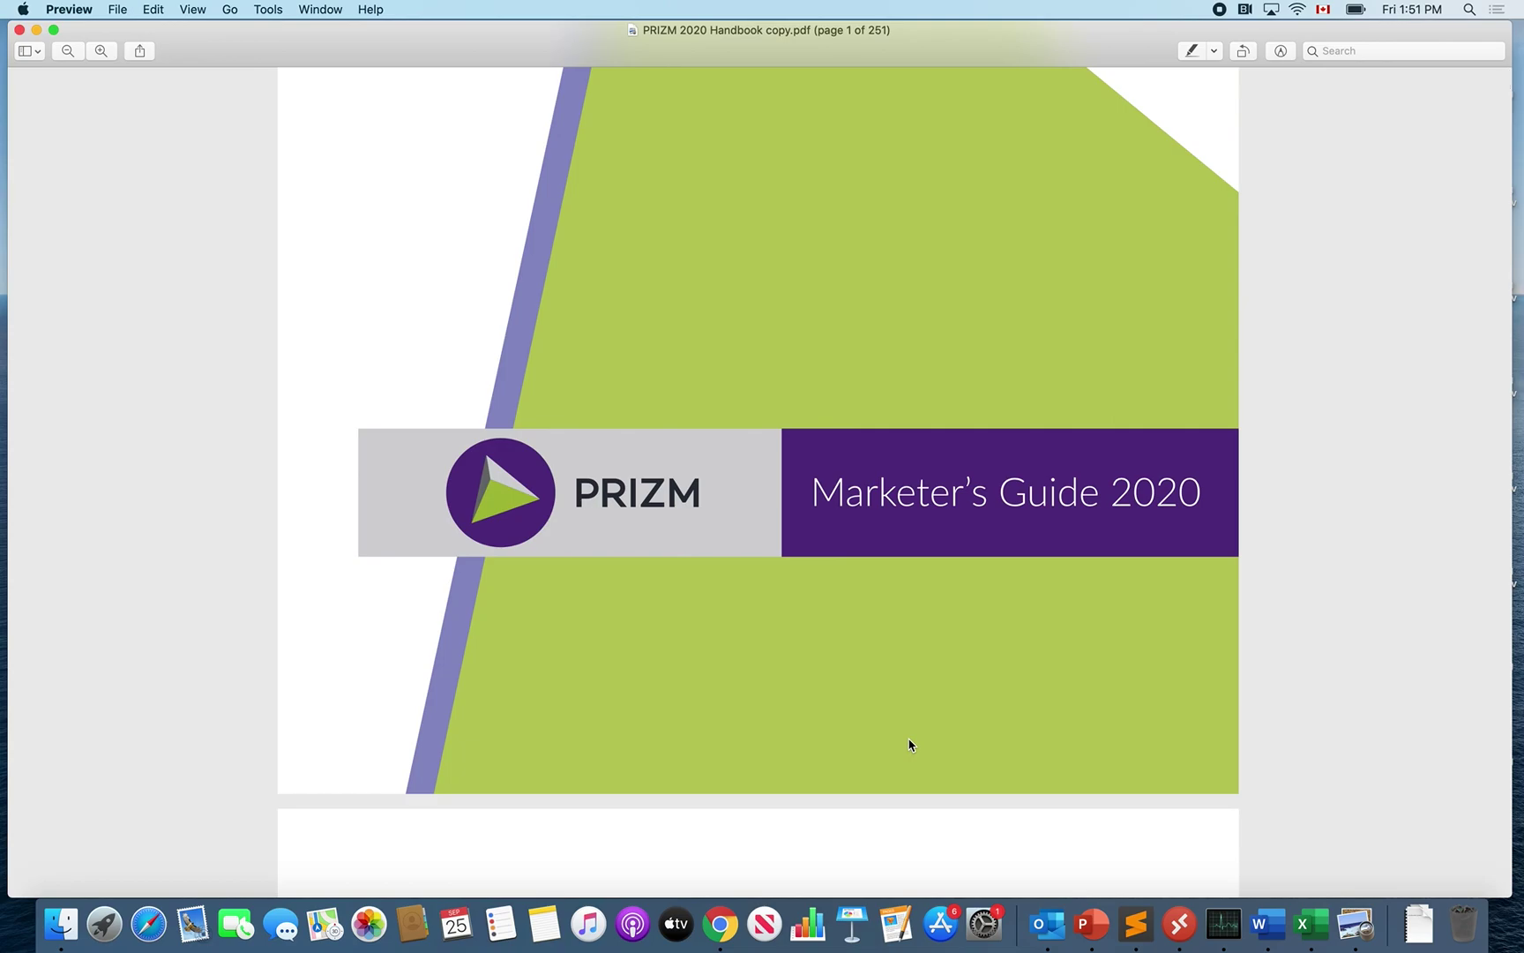
pyautogui.scroll(-20, 911, 746)
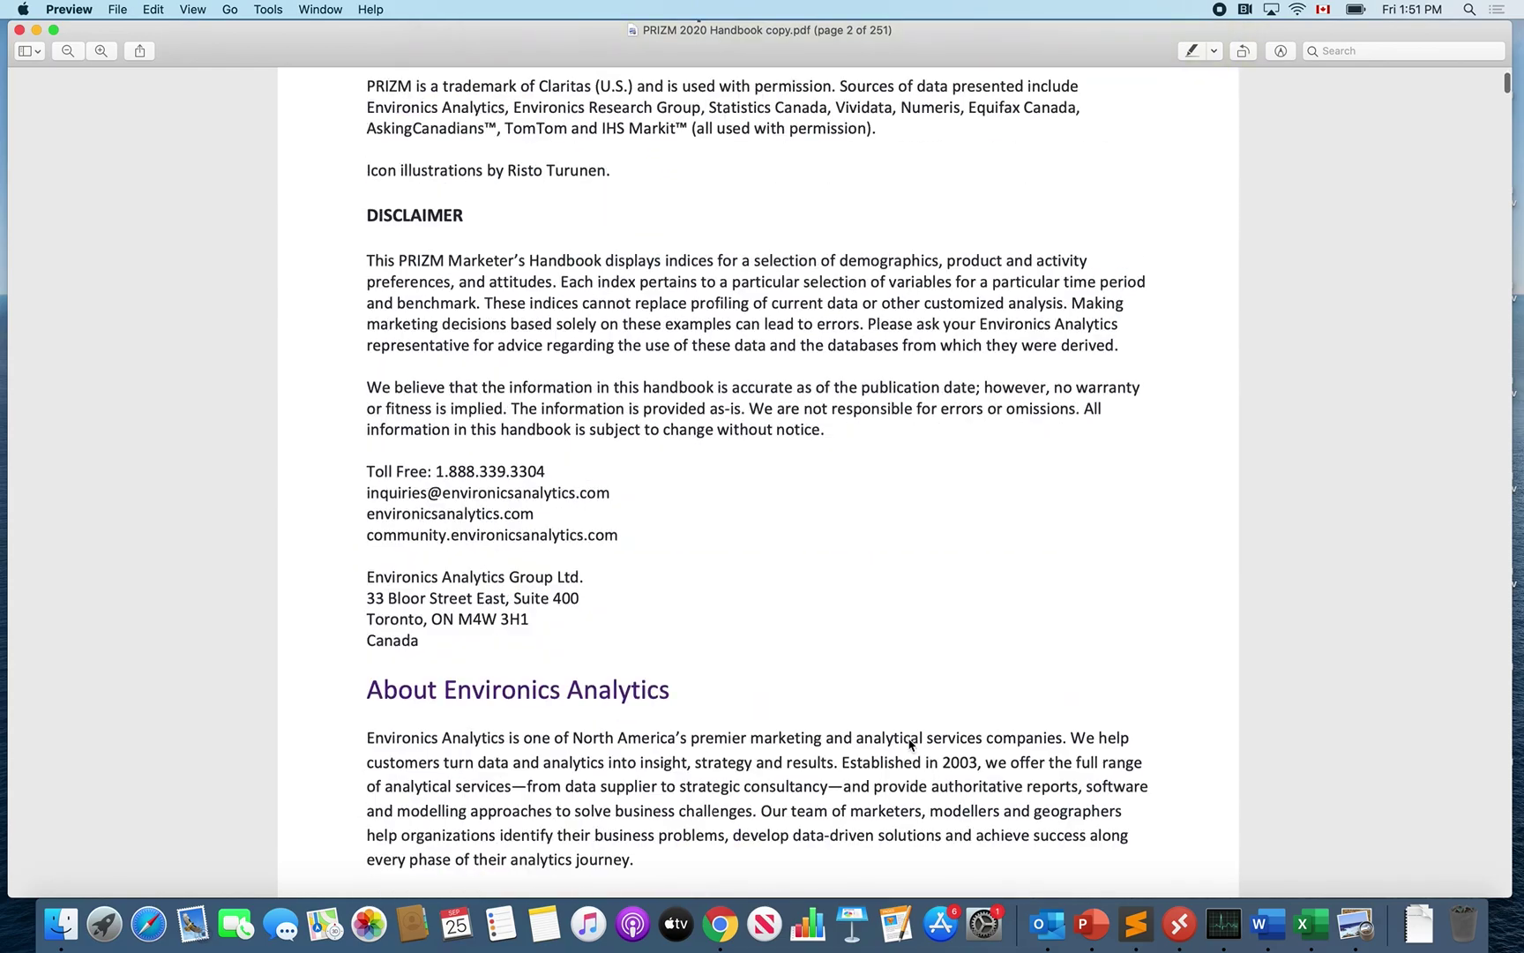
pyautogui.scroll(-10, 910, 745)
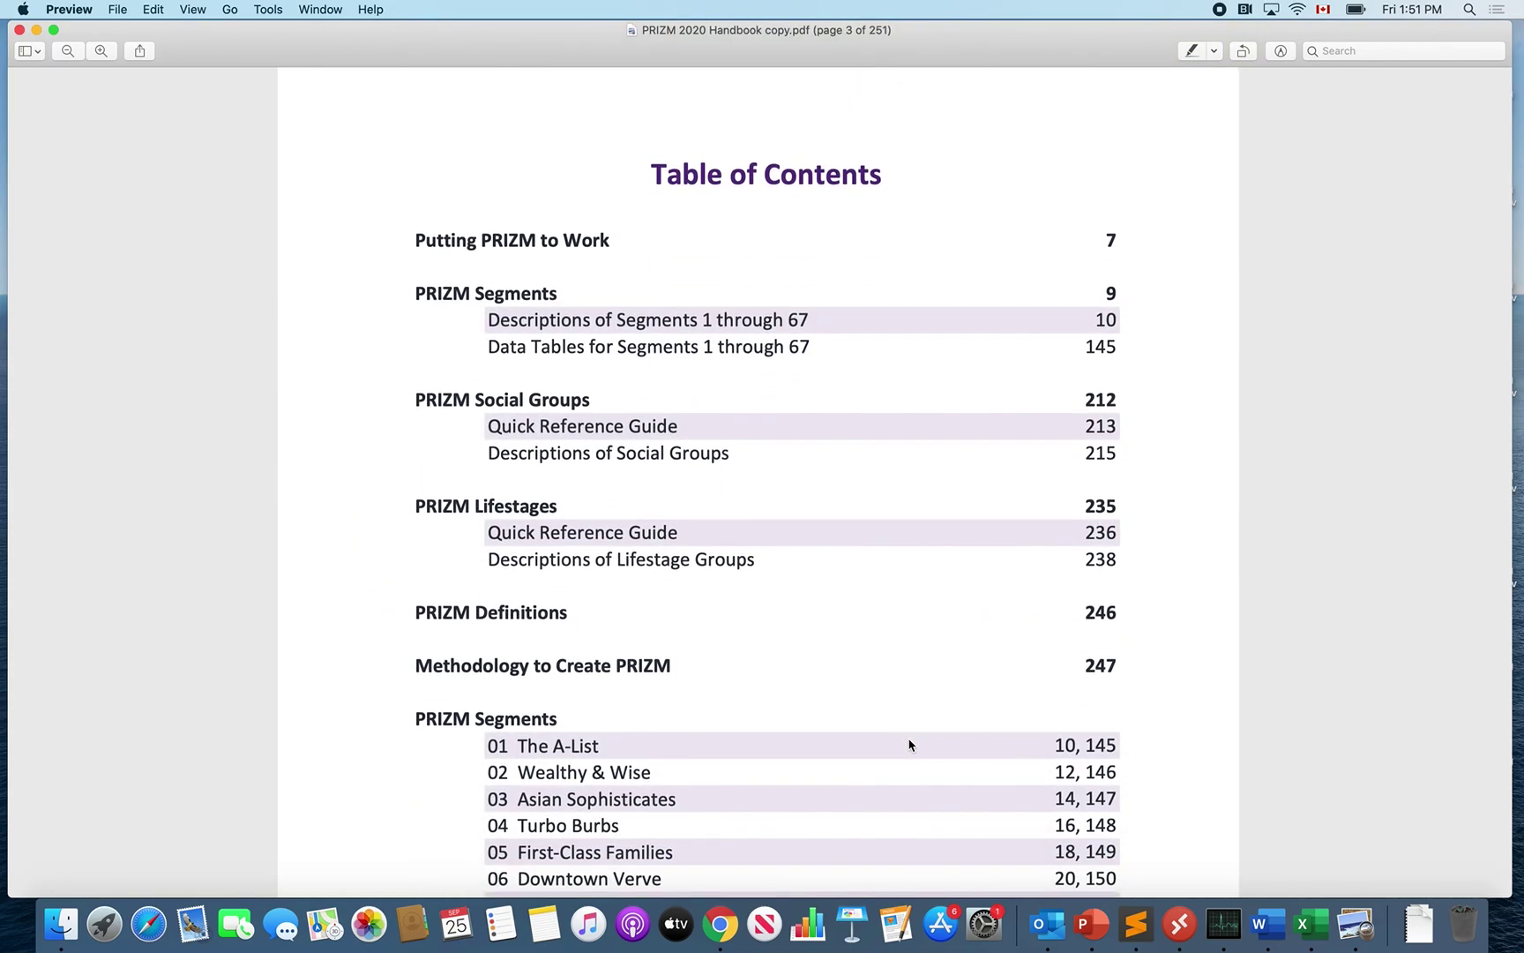
# - Highlight the PRIZM Segments, Social Groups and Lifestages headings, then deselect them
pyautogui.click(401, 290)
pyautogui.moveTo(401, 290); pyautogui.dragTo(558, 290)
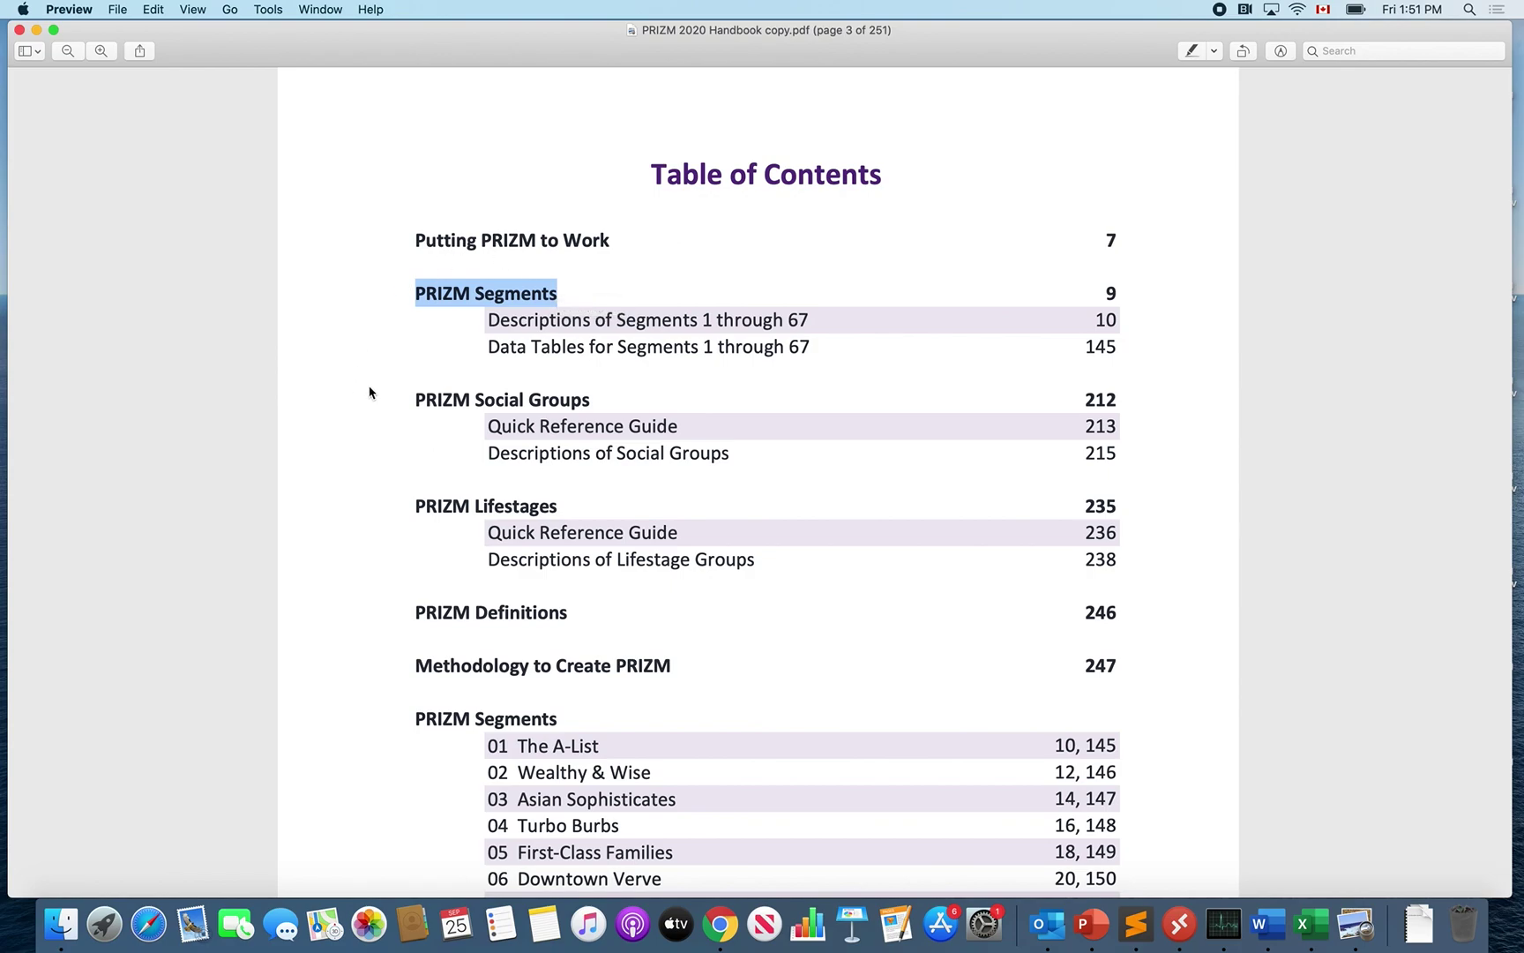
pyautogui.moveTo(401, 395); pyautogui.dragTo(600, 396)
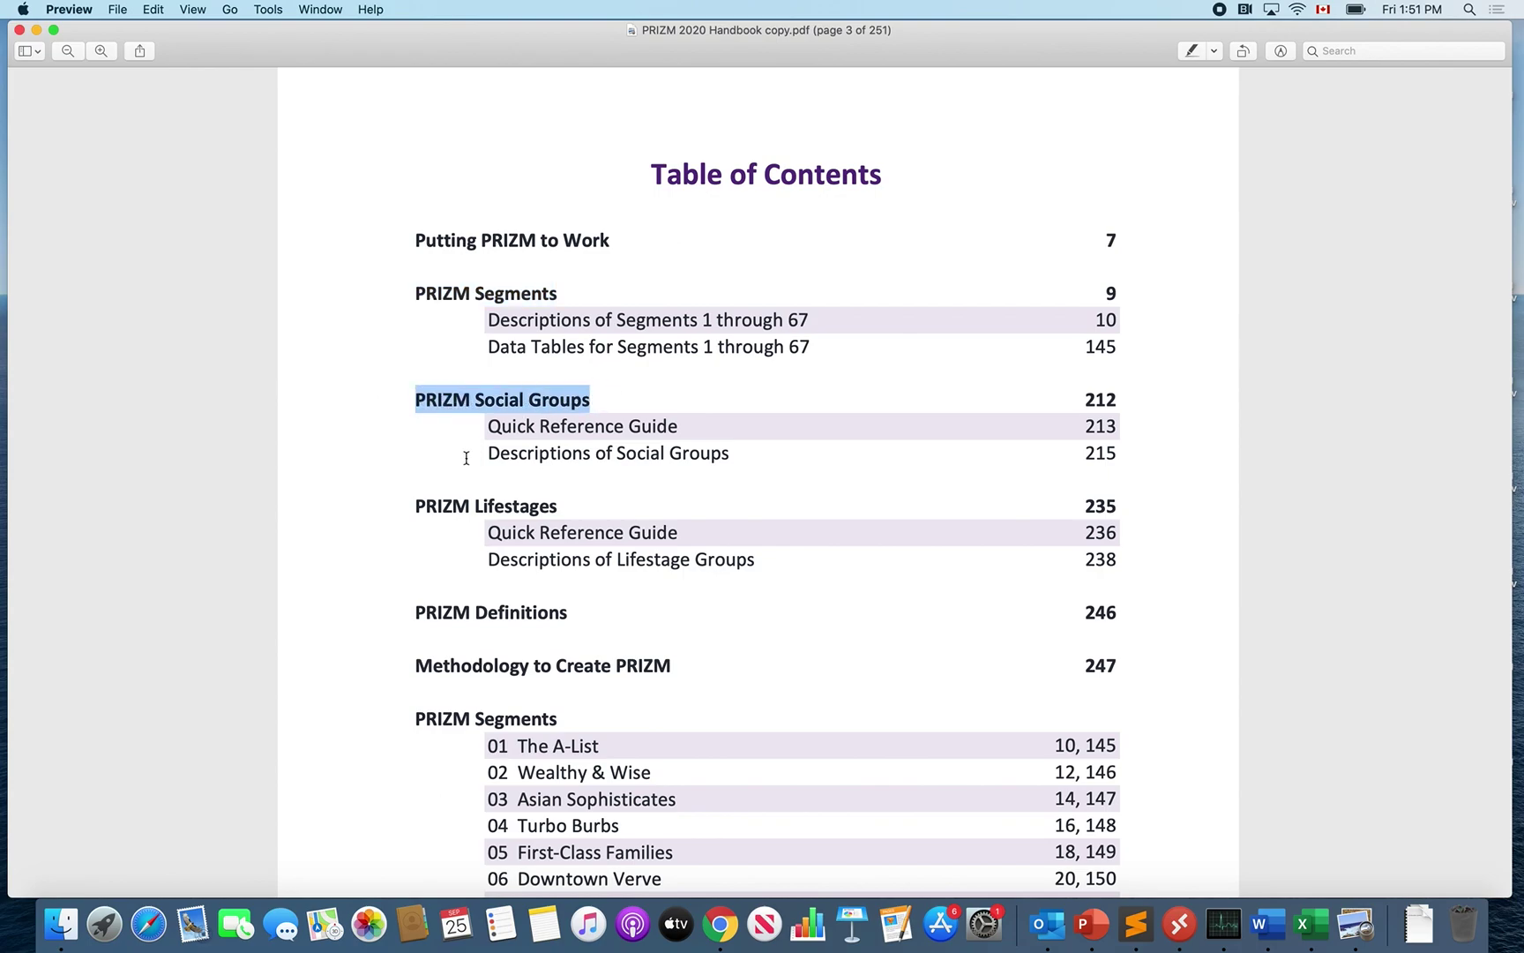
pyautogui.moveTo(409, 503); pyautogui.dragTo(621, 496)
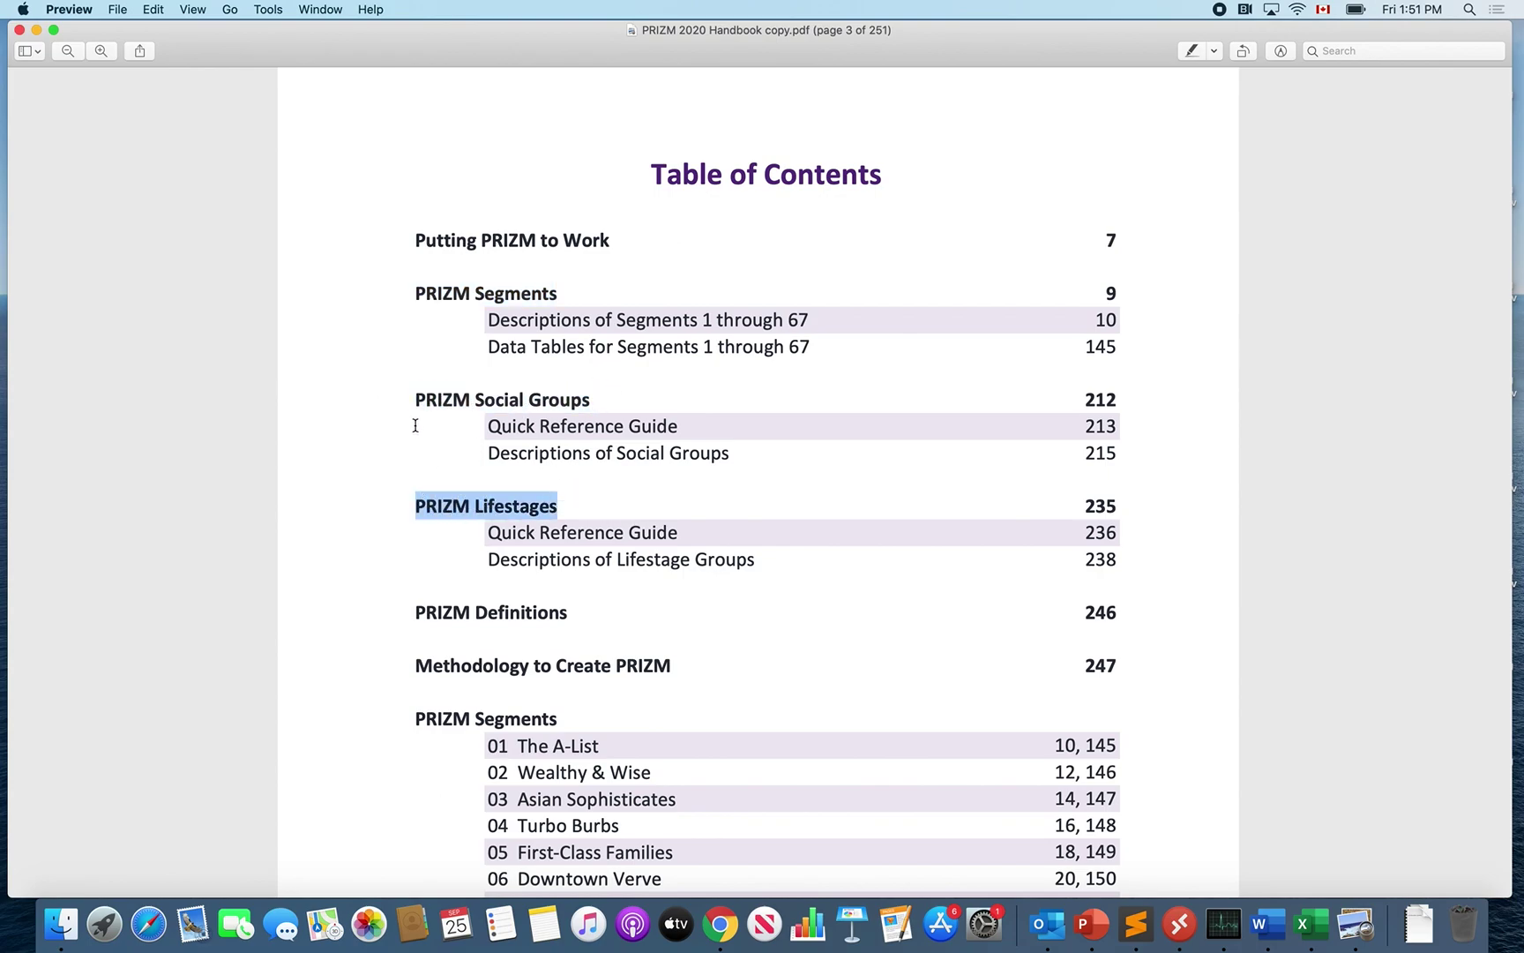
pyautogui.click(377, 433)
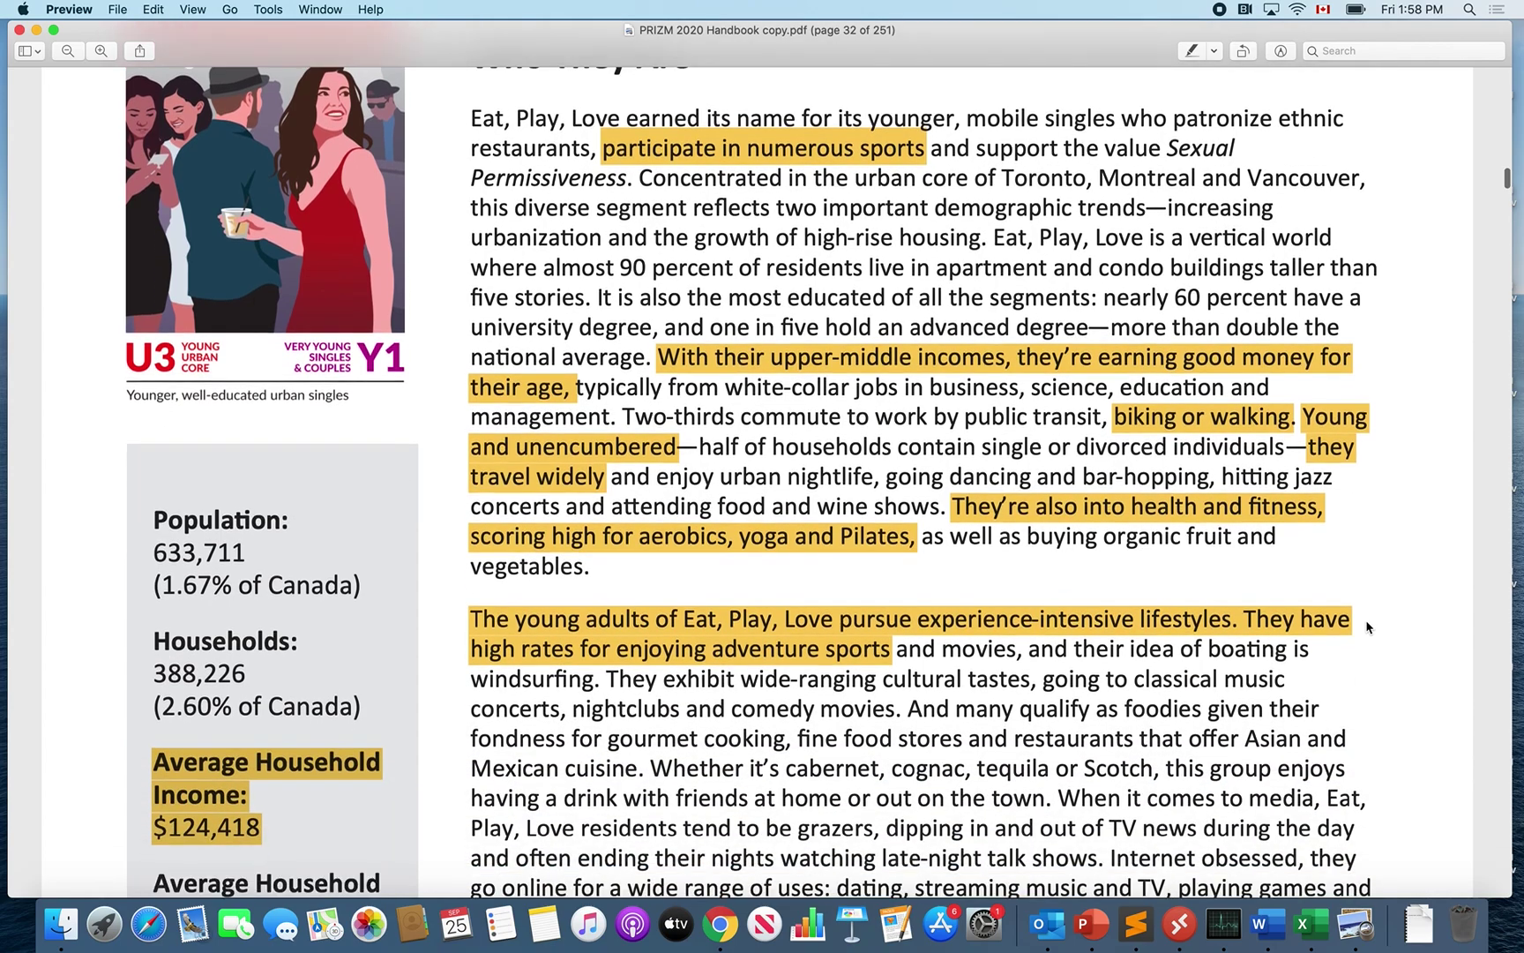
# - Scroll through the Eat, Play, Love profile on page 32 to the top of page 33
pyautogui.scroll(-8, 1366, 619)
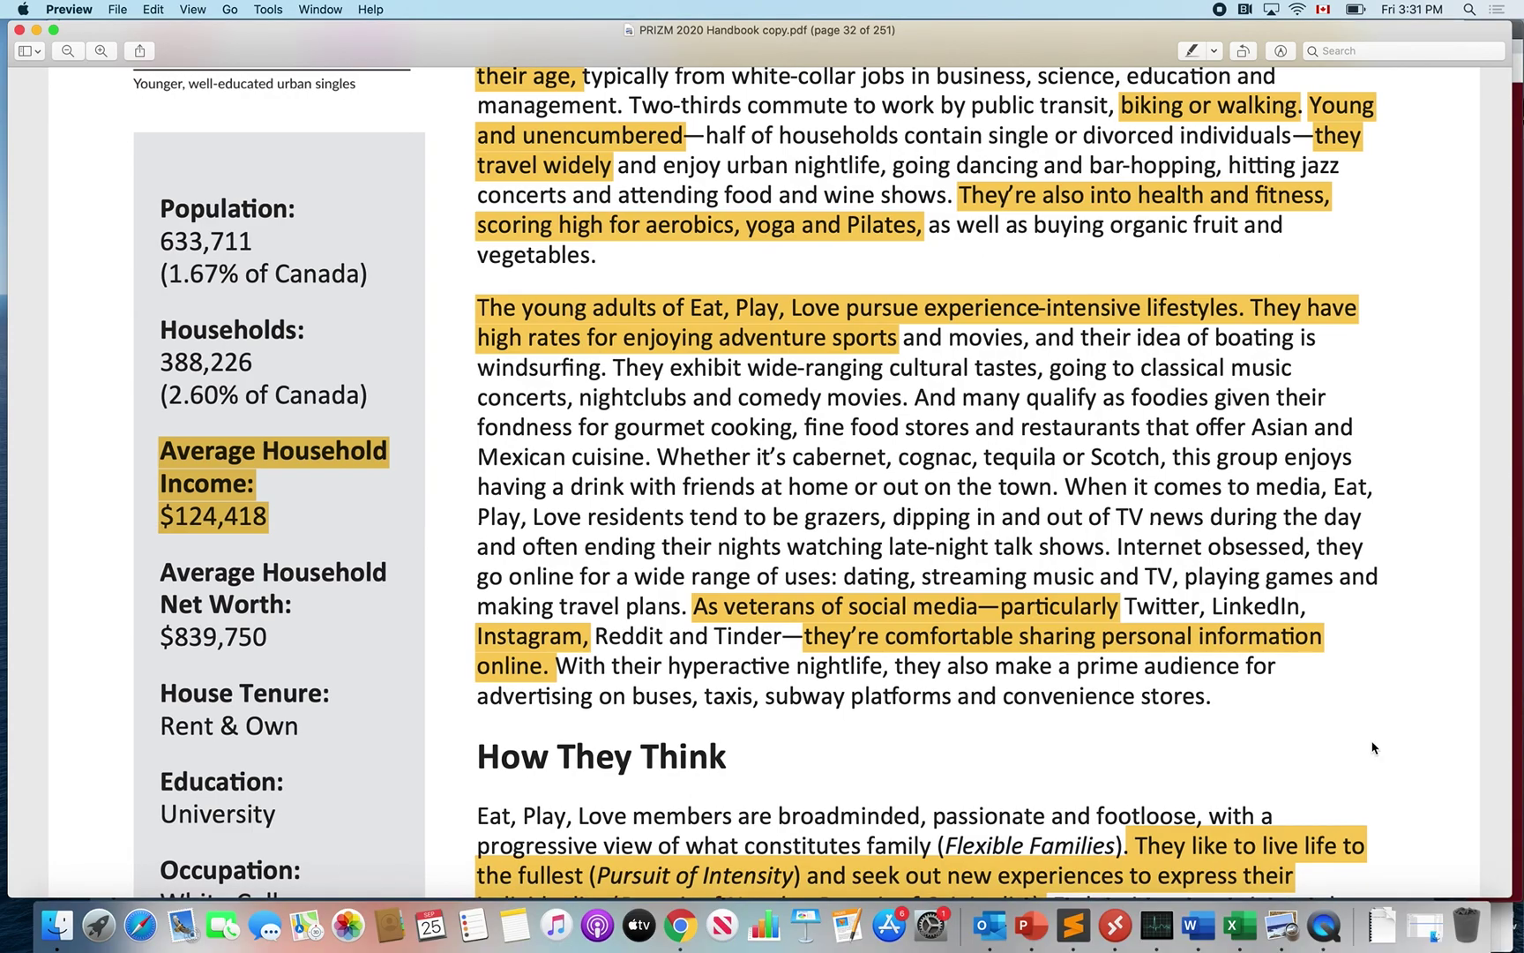
pyautogui.scroll(-15, 1372, 748)
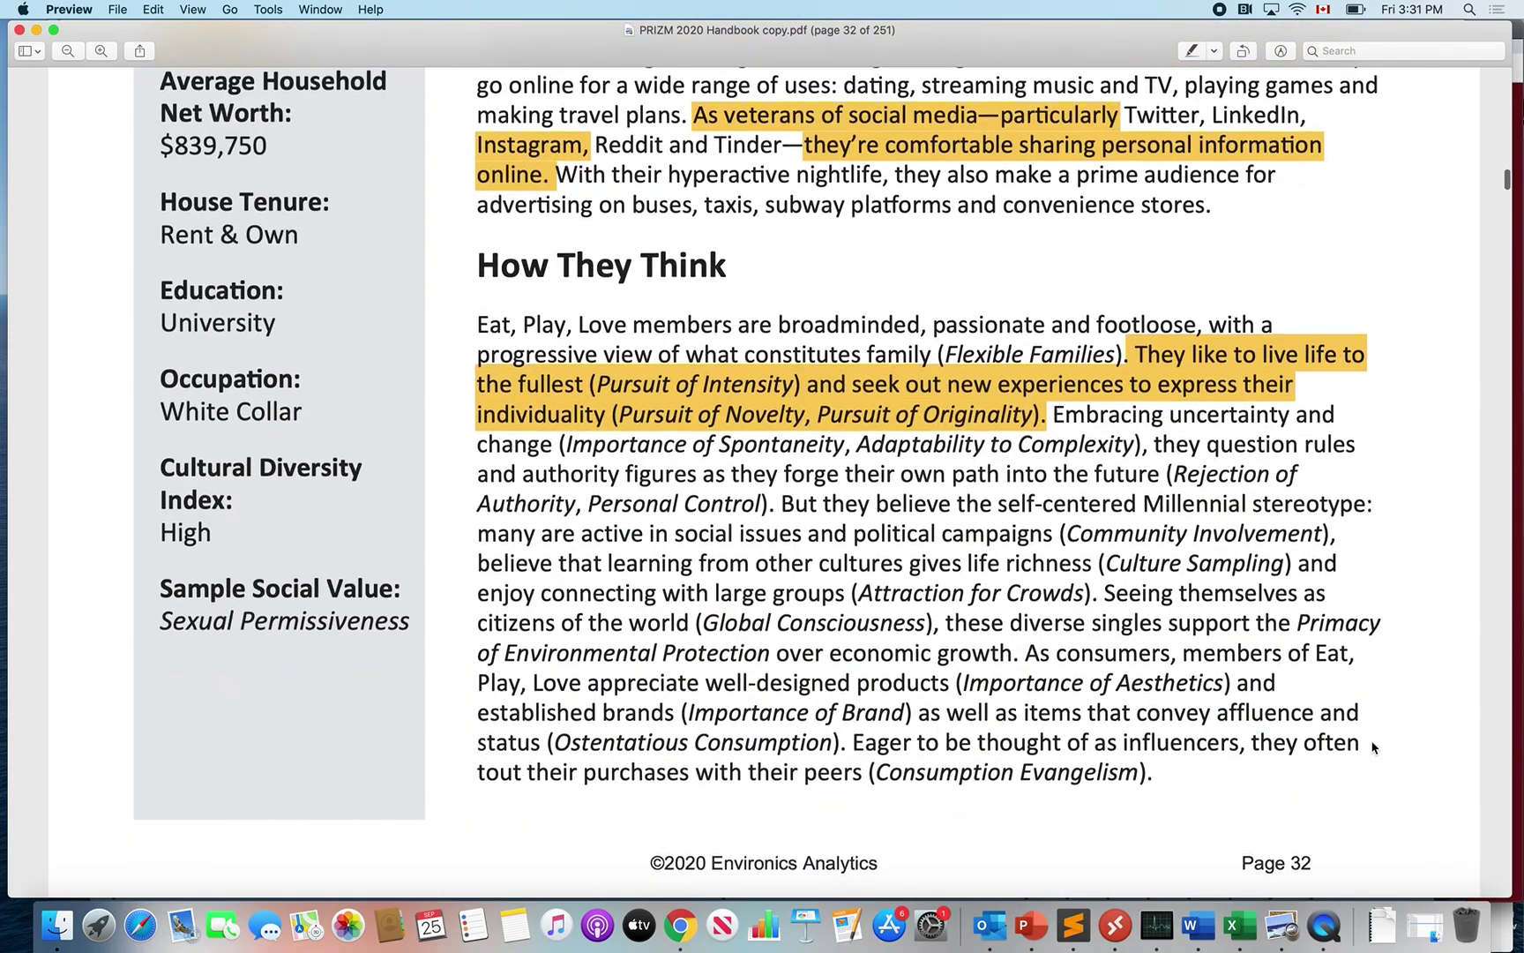
pyautogui.scroll(-8, 1372, 748)
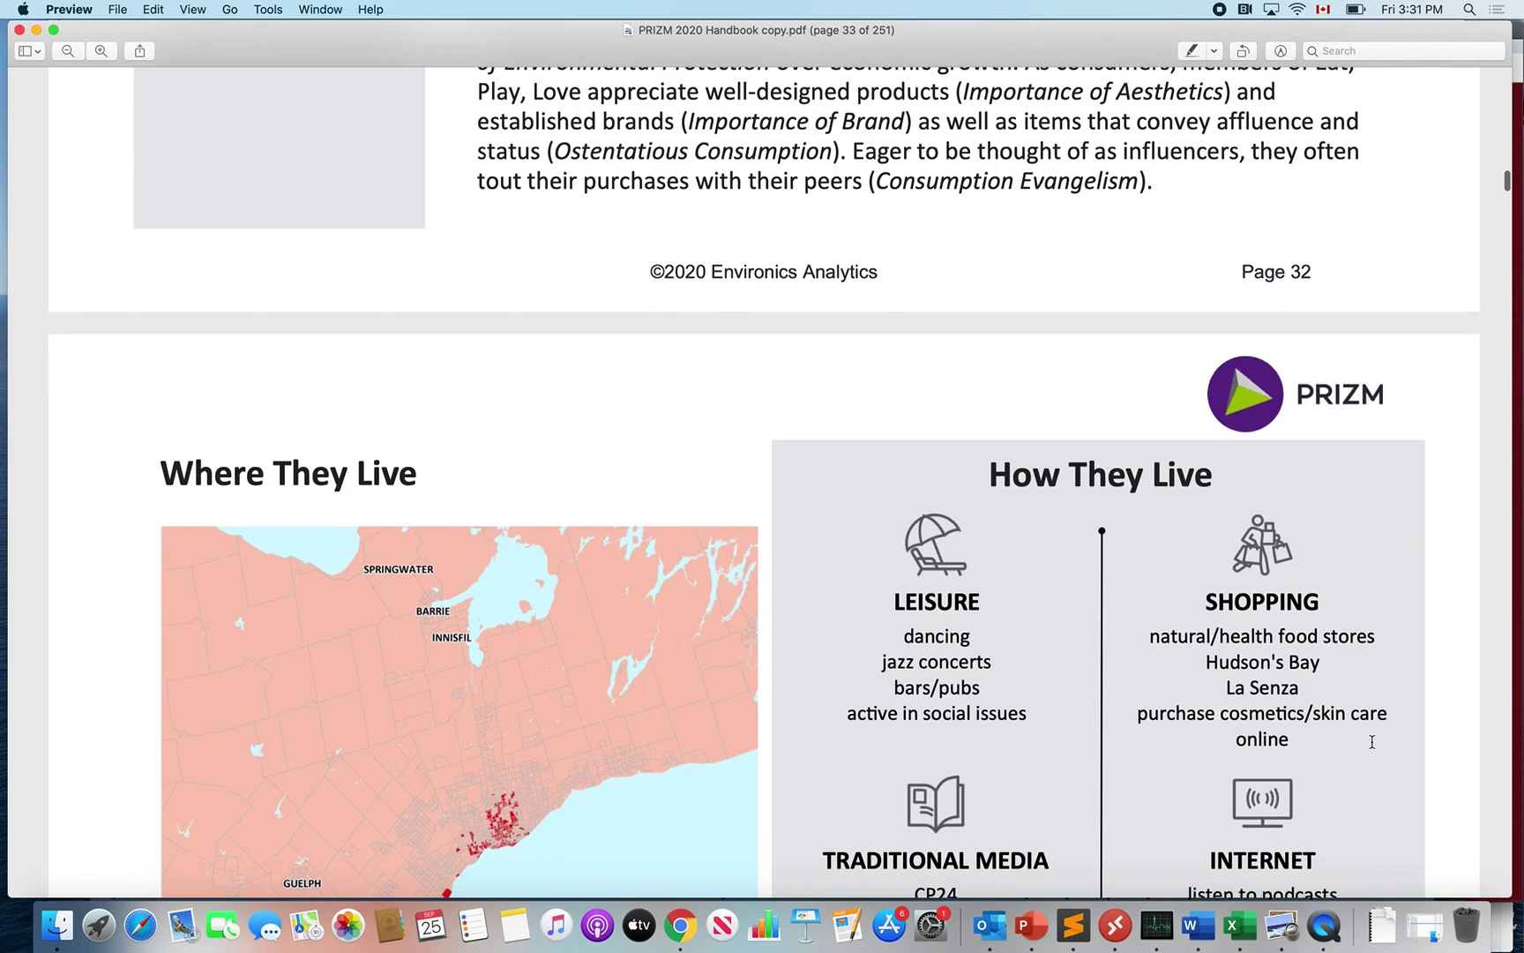
# - Scroll page 33 past the city maps and How They Live sections to the Attitudes quotes
pyautogui.scroll(-1, 1371, 741)
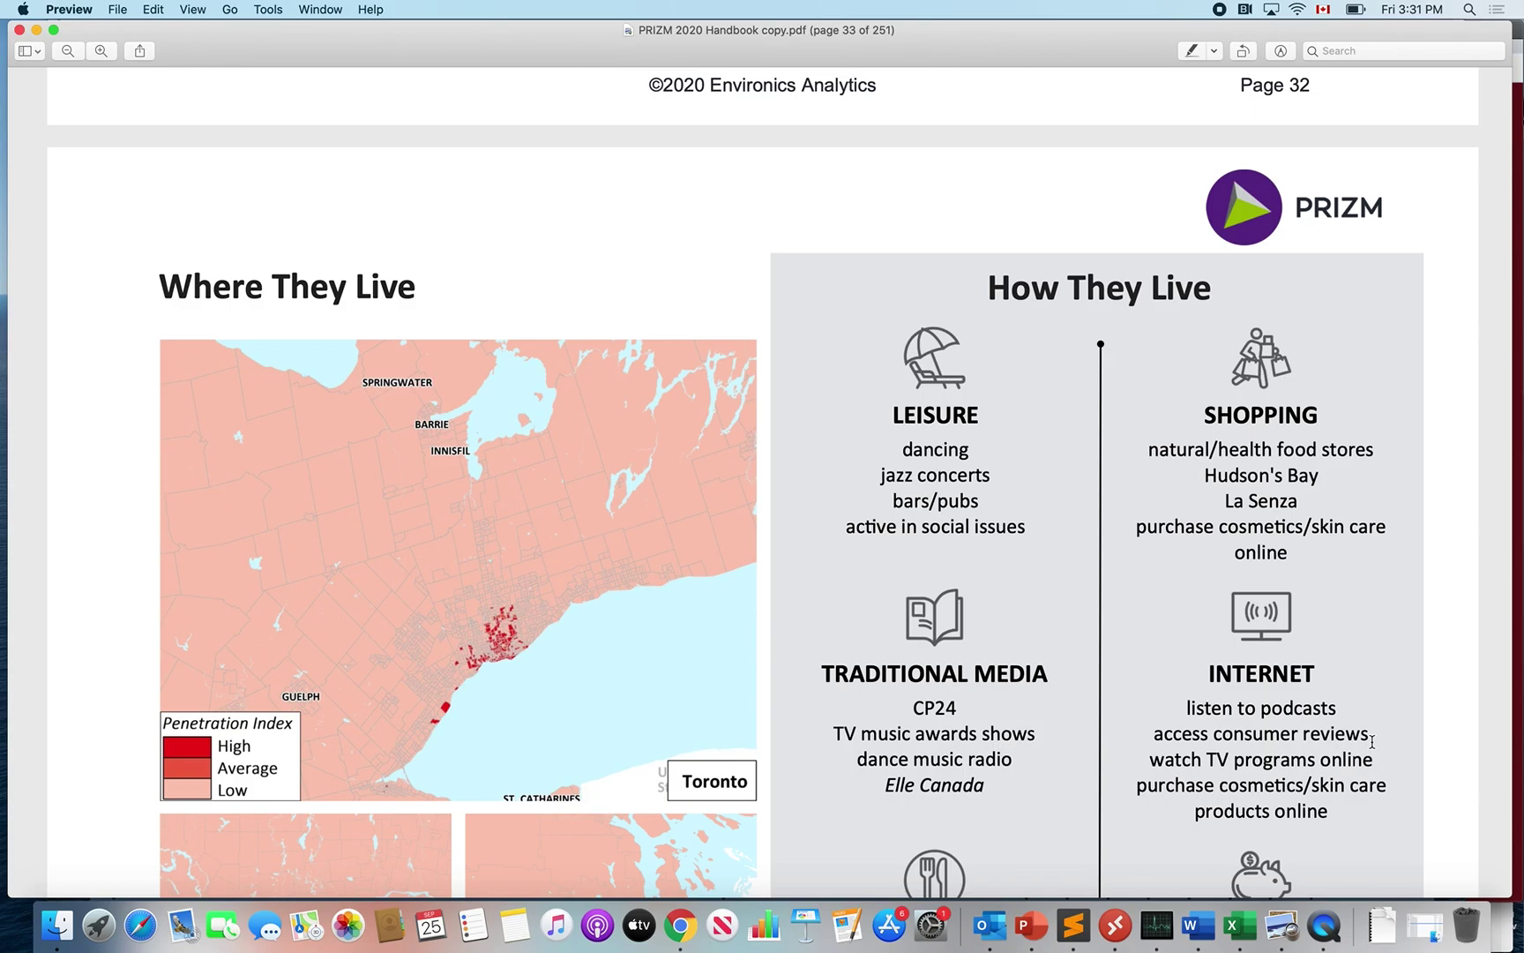
pyautogui.scroll(-2, 1372, 741)
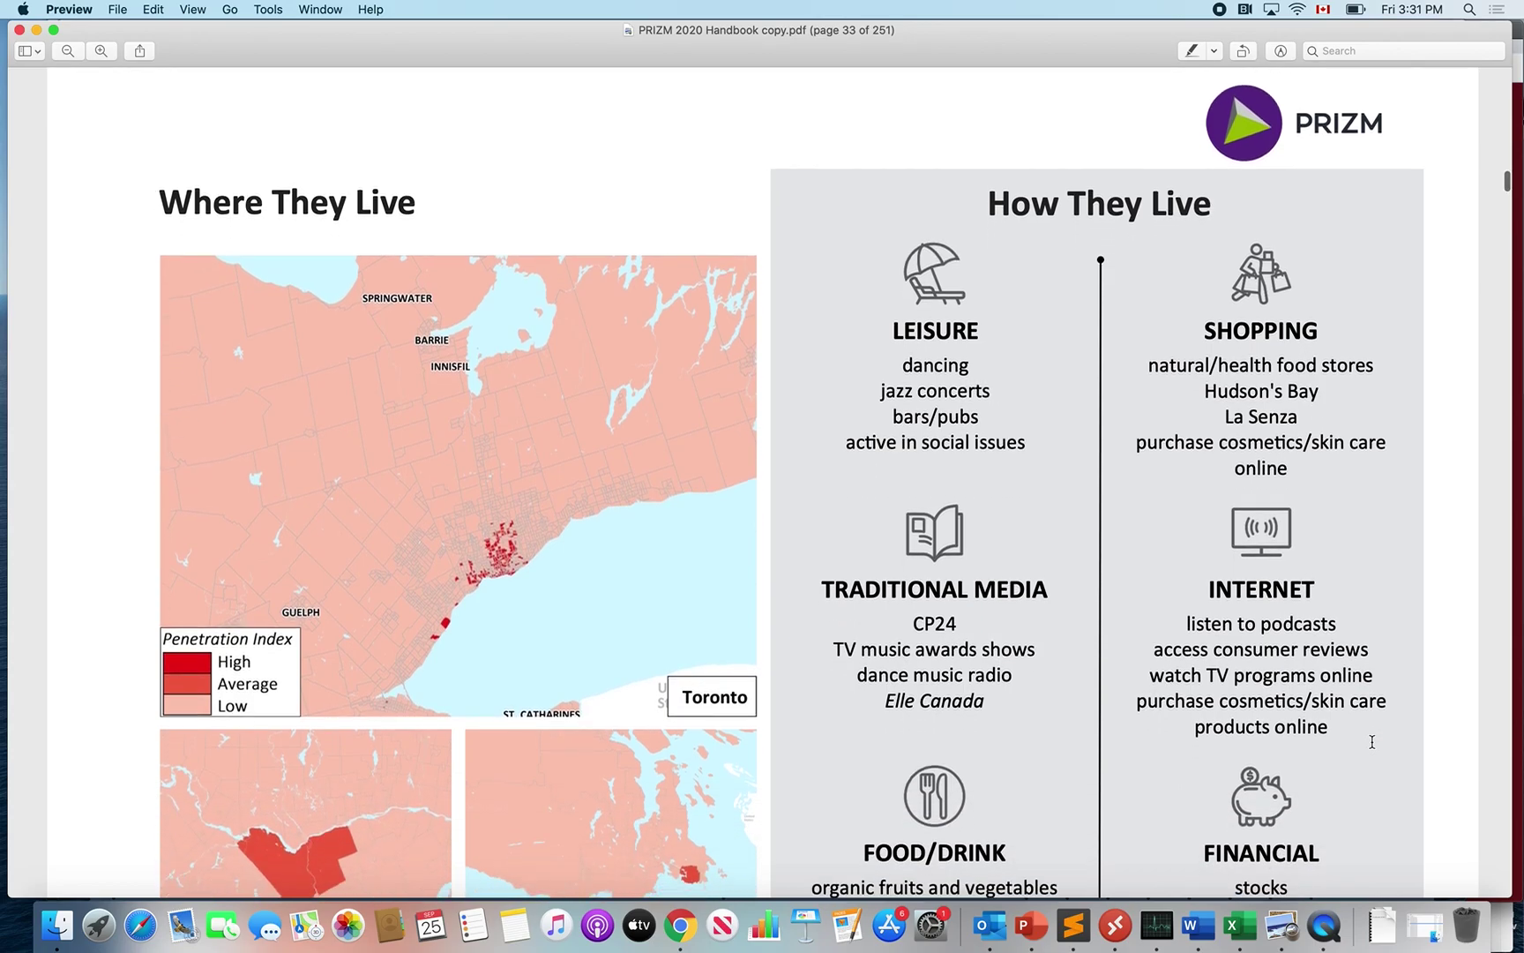
pyautogui.scroll(-2, 1371, 741)
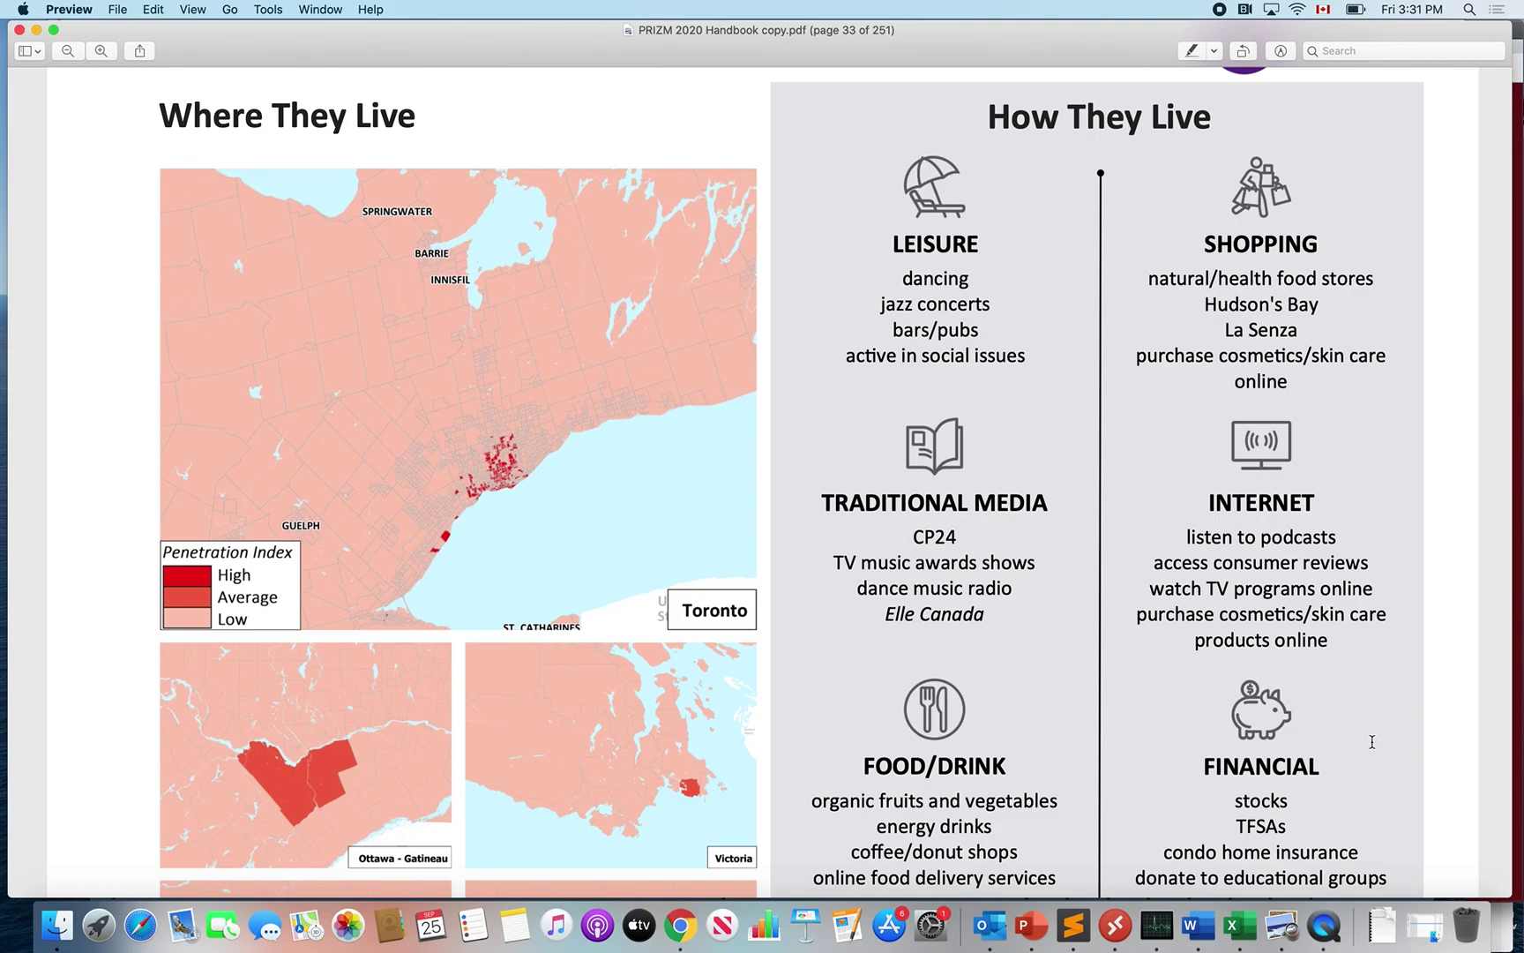
pyautogui.scroll(-6, 1372, 741)
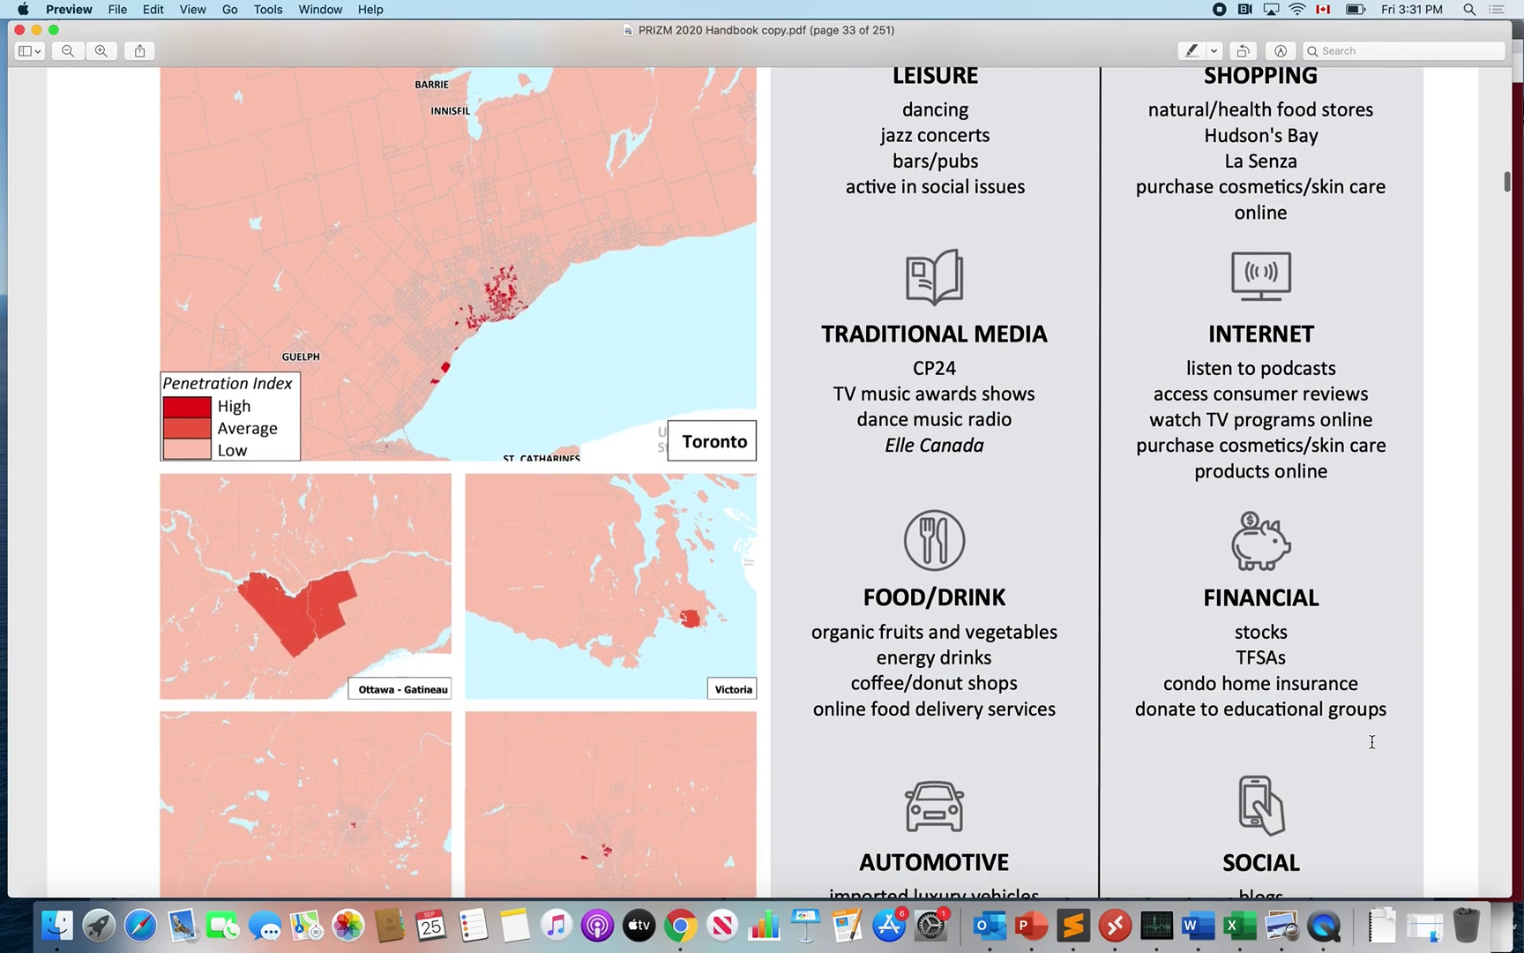
pyautogui.scroll(-5, 1372, 741)
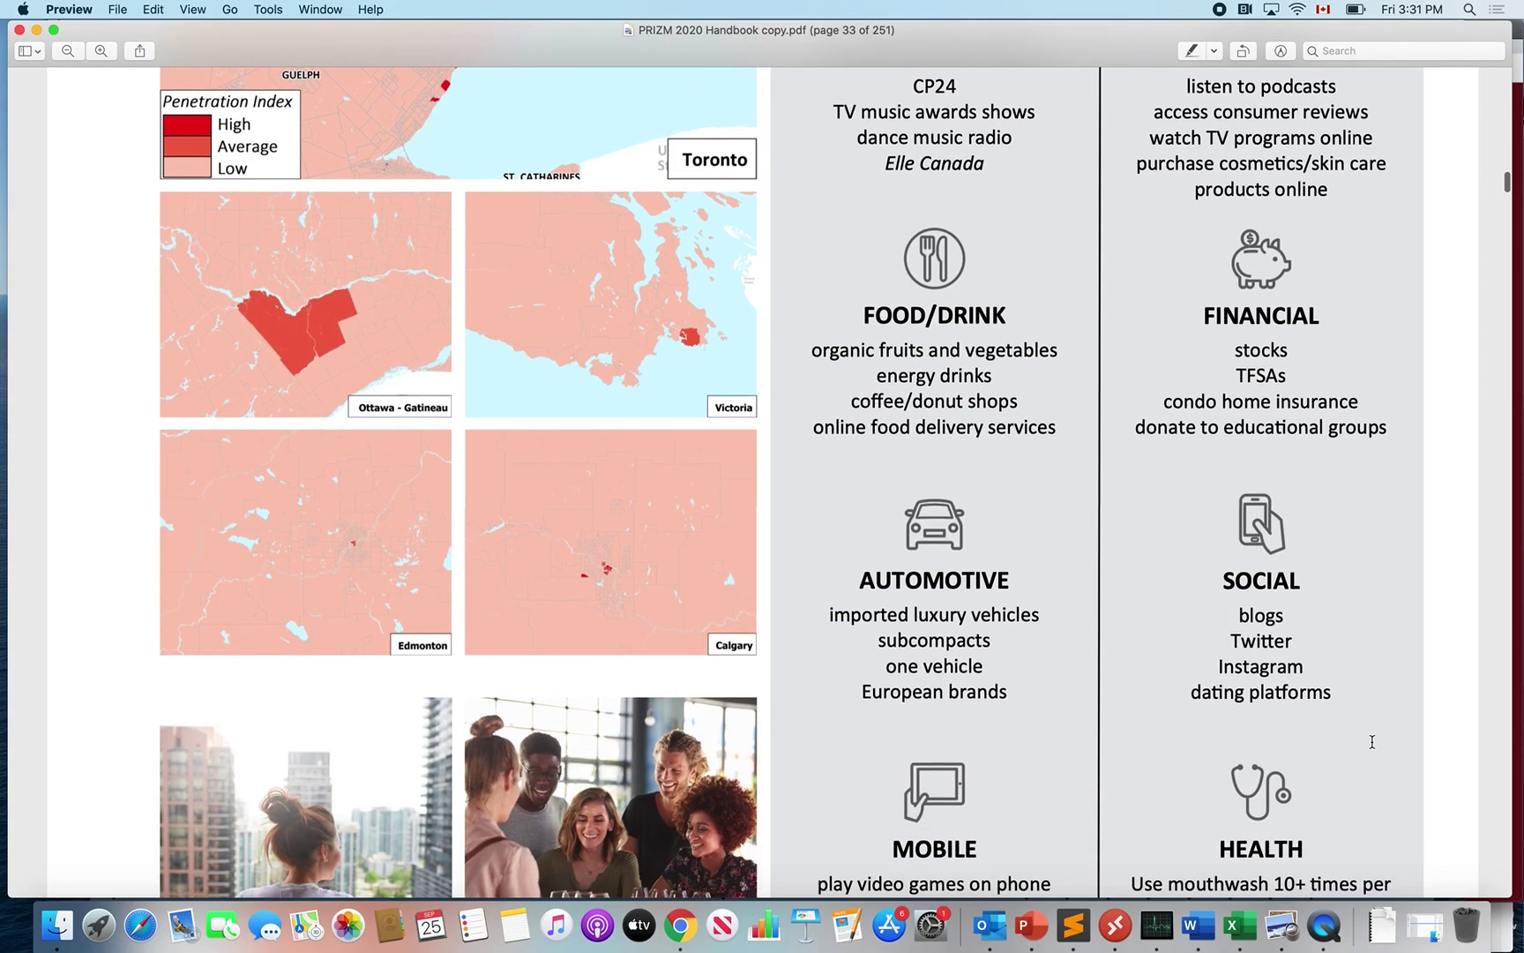
pyautogui.scroll(-5, 1372, 741)
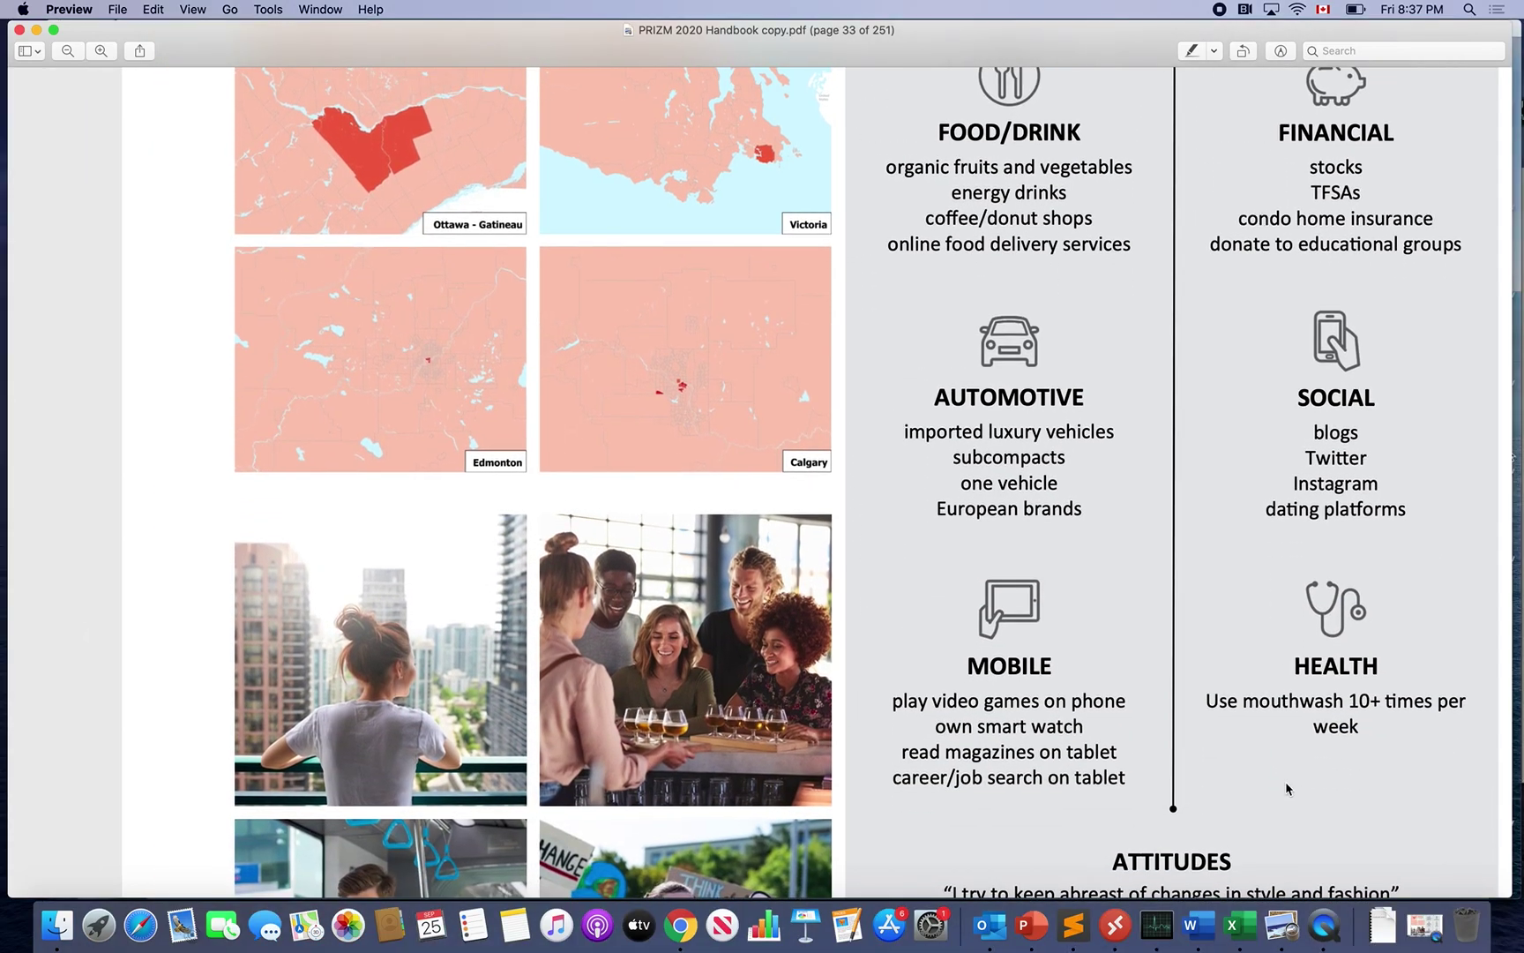
pyautogui.scroll(-3, 1286, 788)
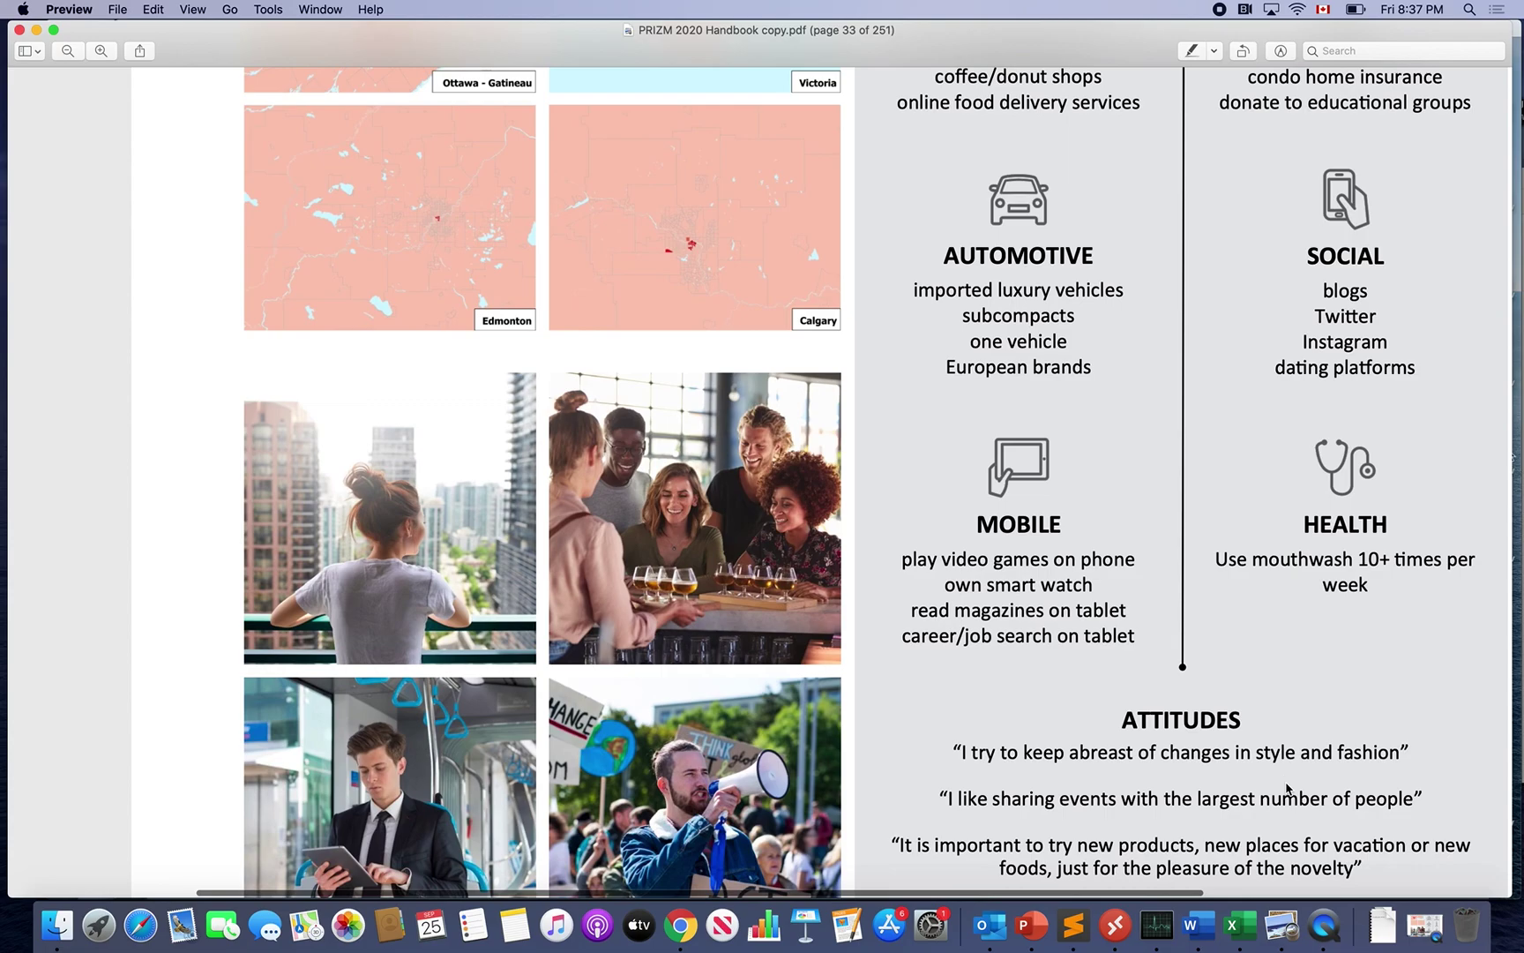
pyautogui.scroll(-2, 1286, 783)
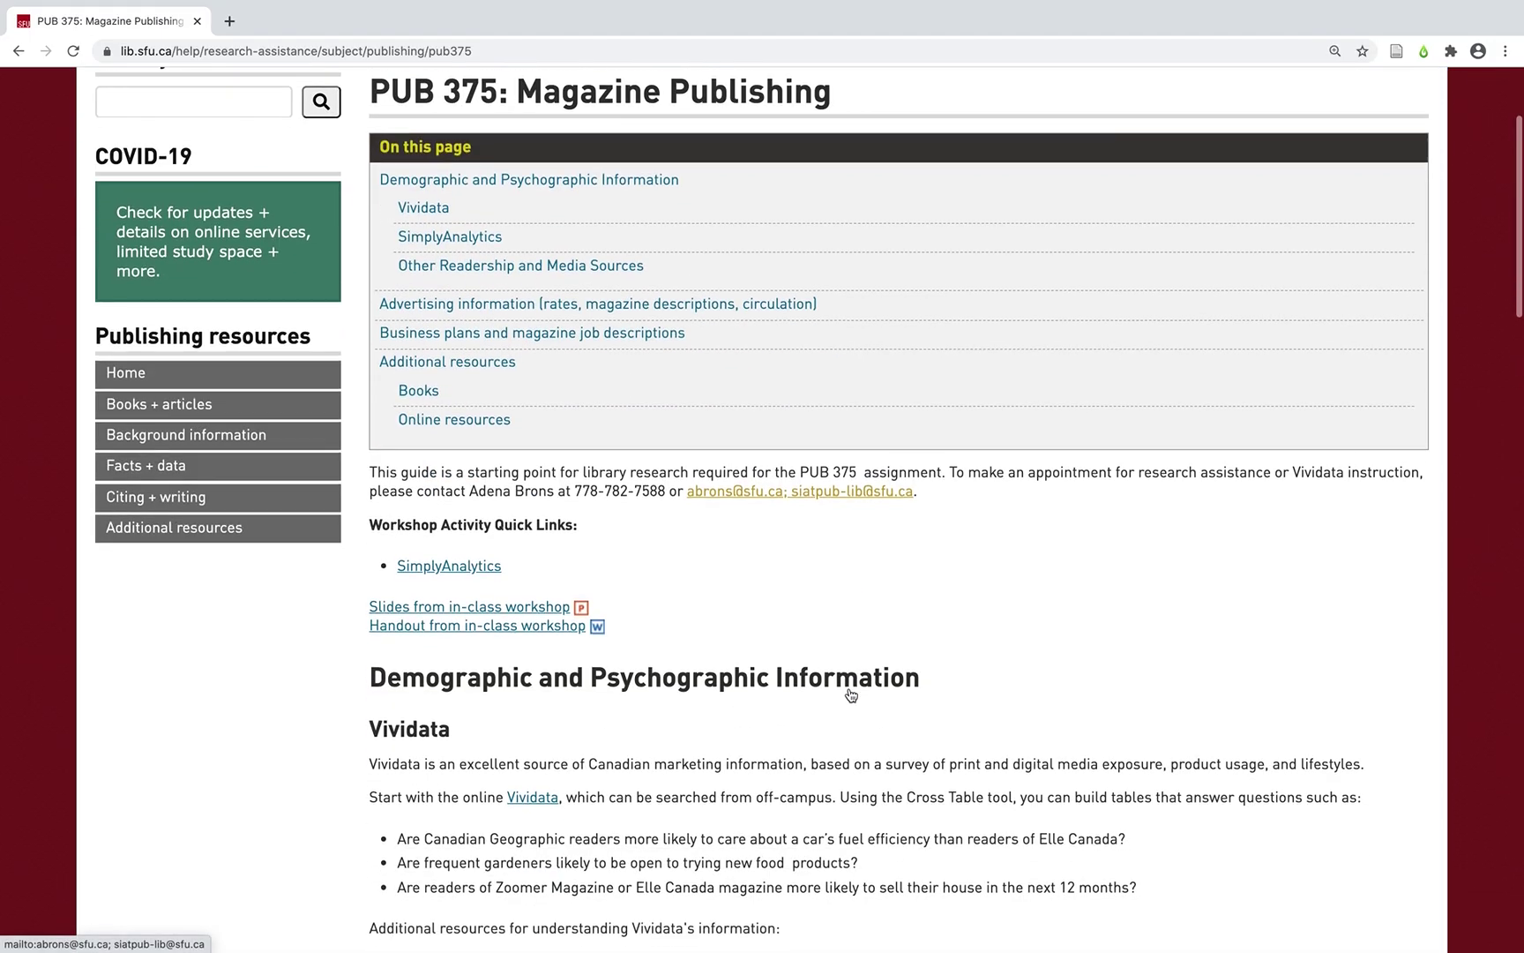
# - Open SimplyAnalytics from the library guide via CONNECT and sign in as a guest
pyautogui.scroll(-10, 849, 689)
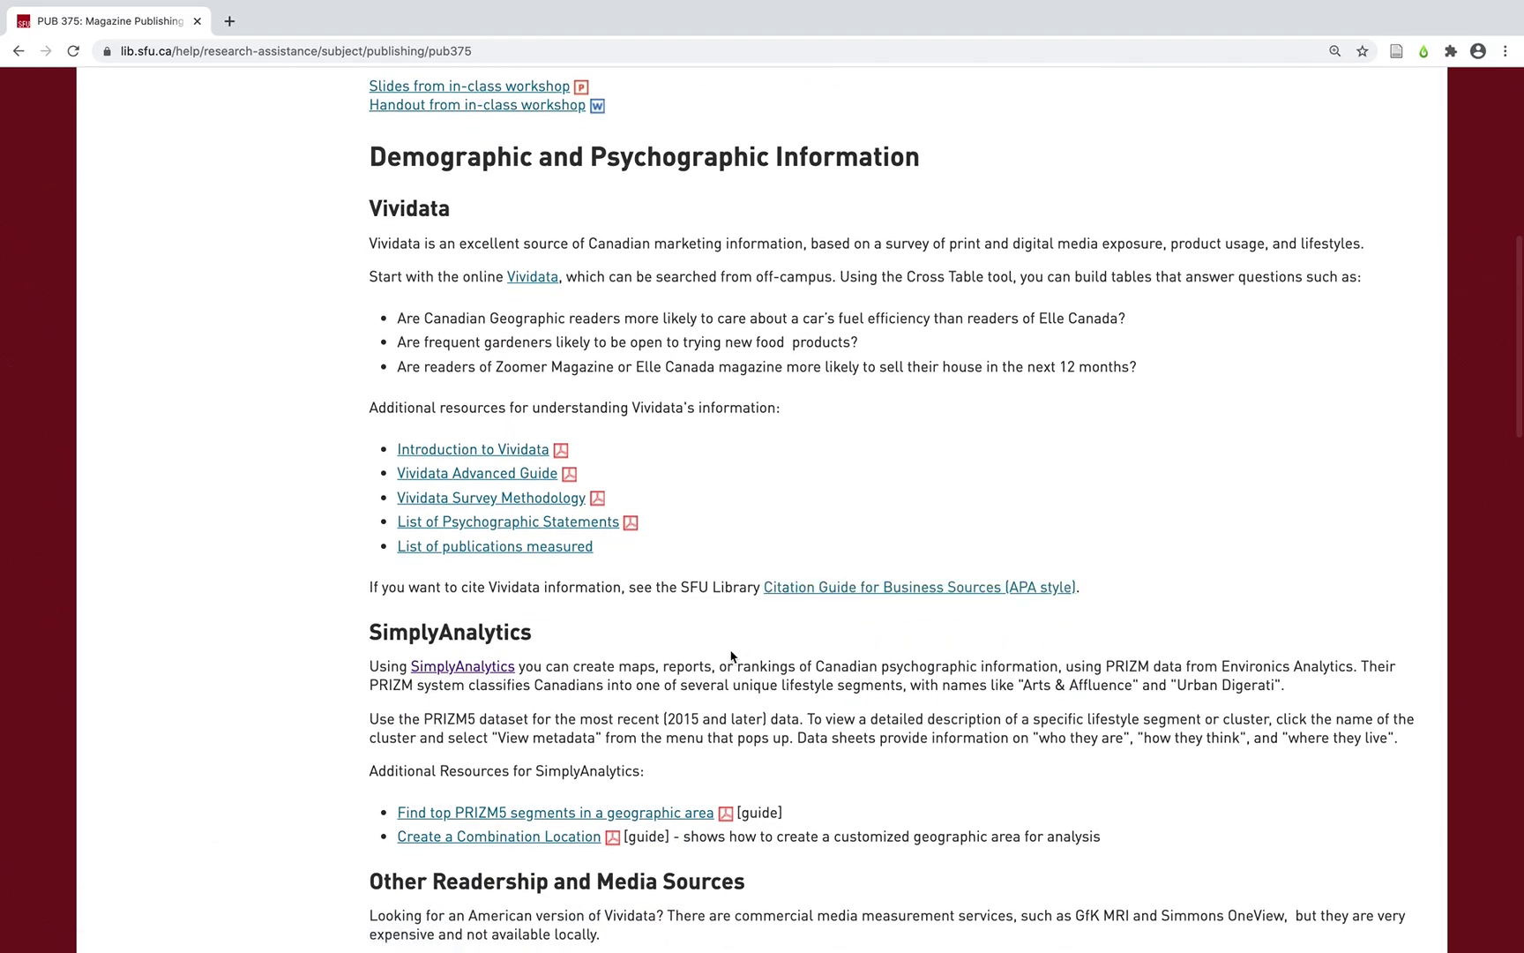
pyautogui.click(477, 667)
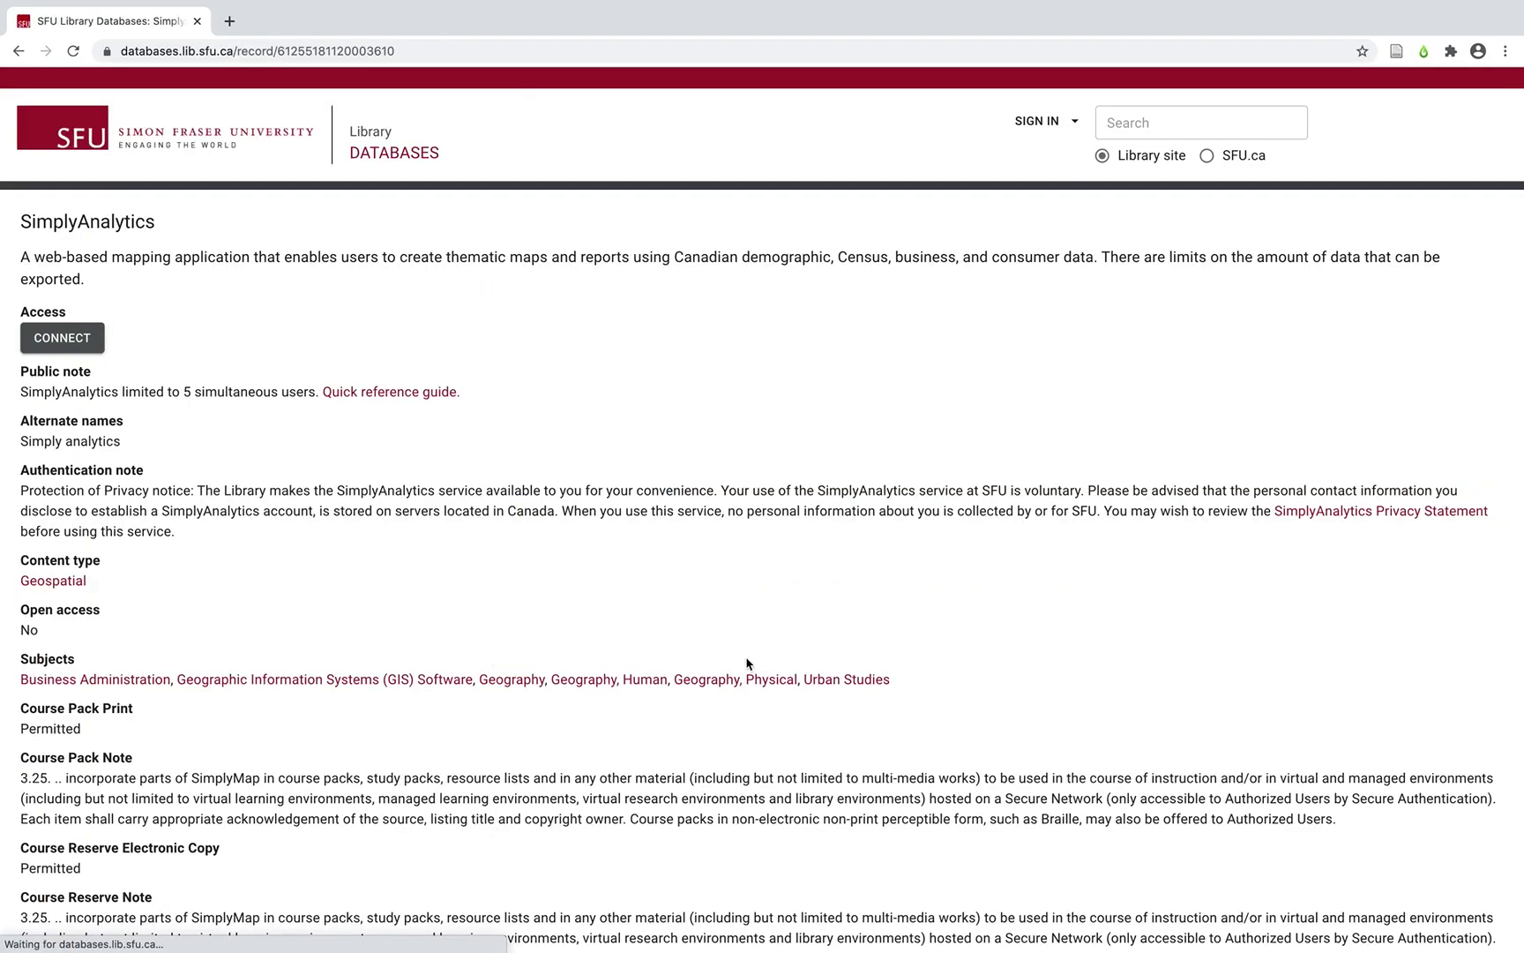
pyautogui.click(61, 338)
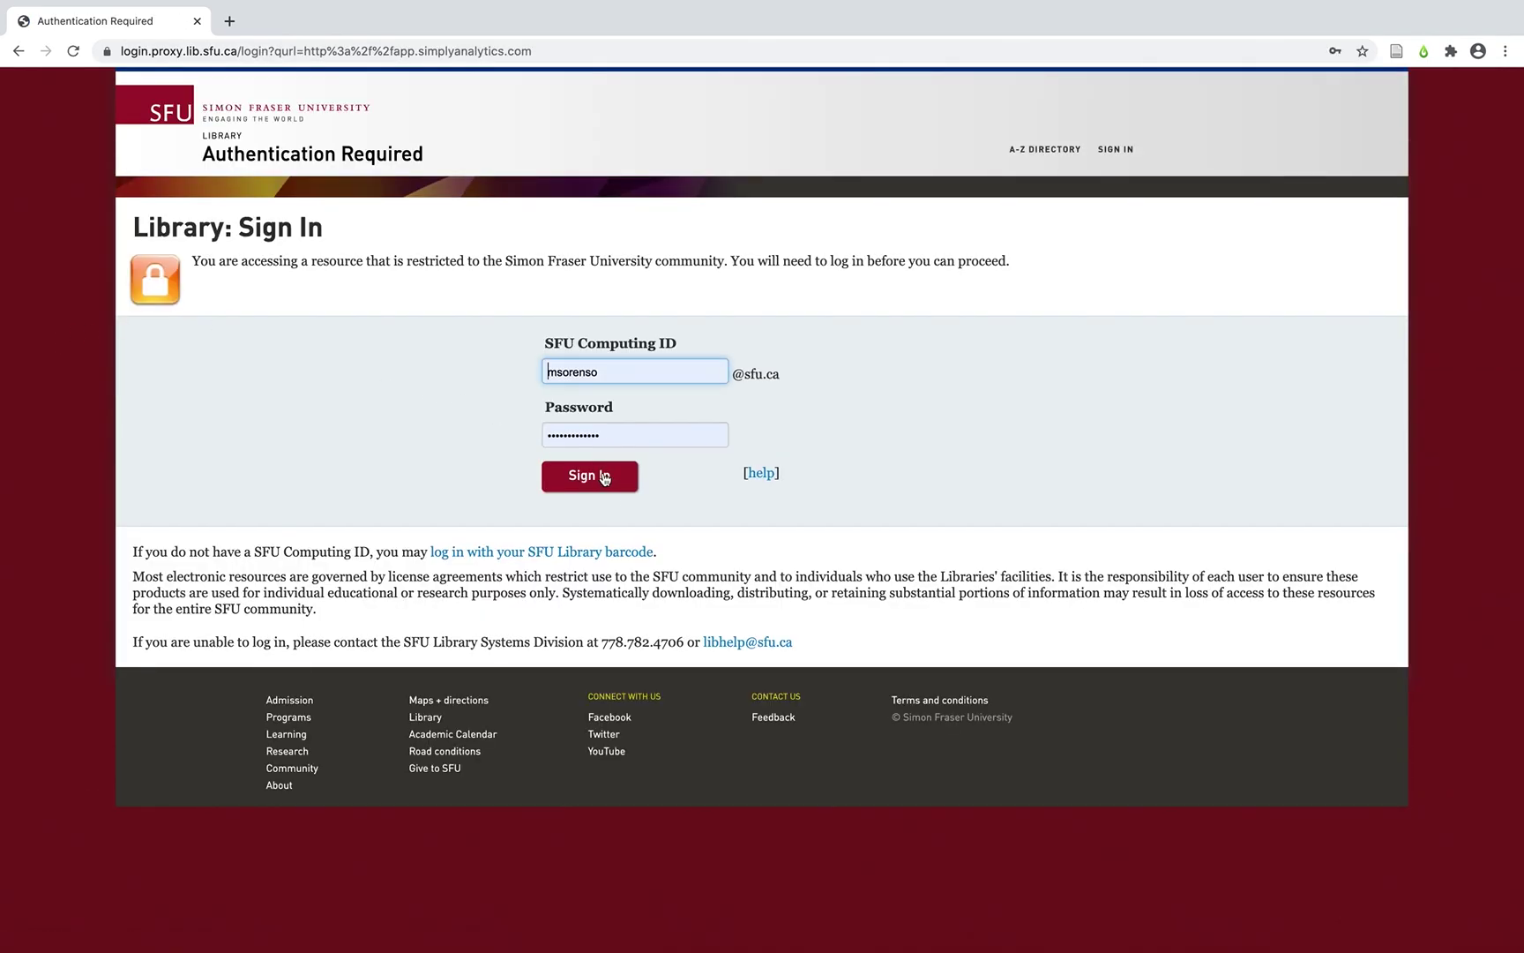
pyautogui.click(604, 477)
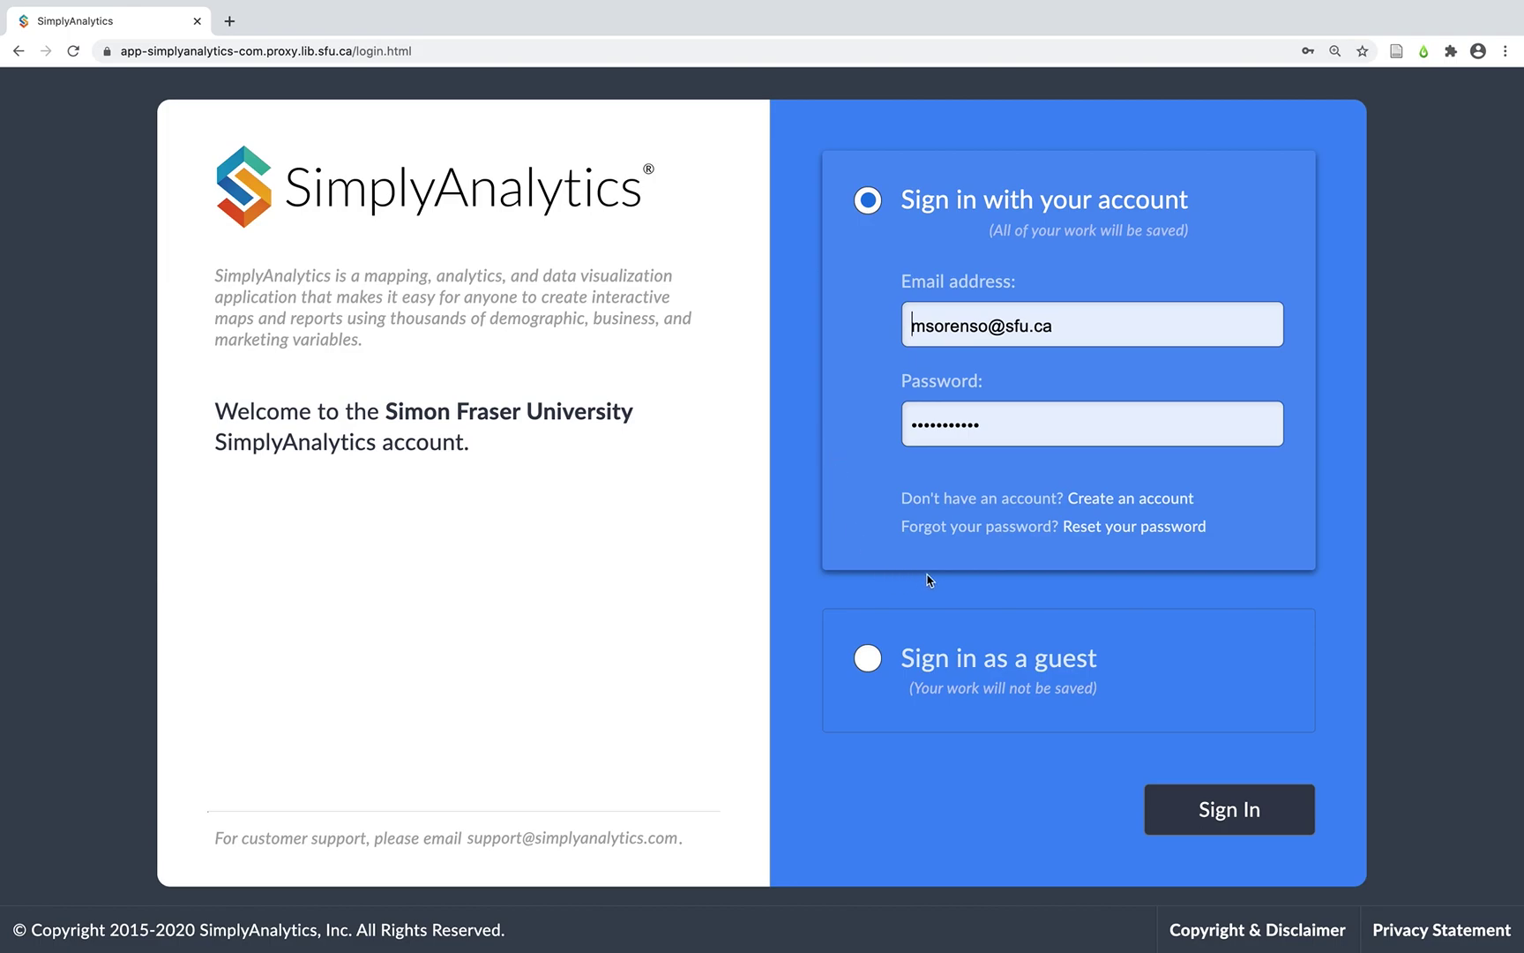
pyautogui.click(869, 661)
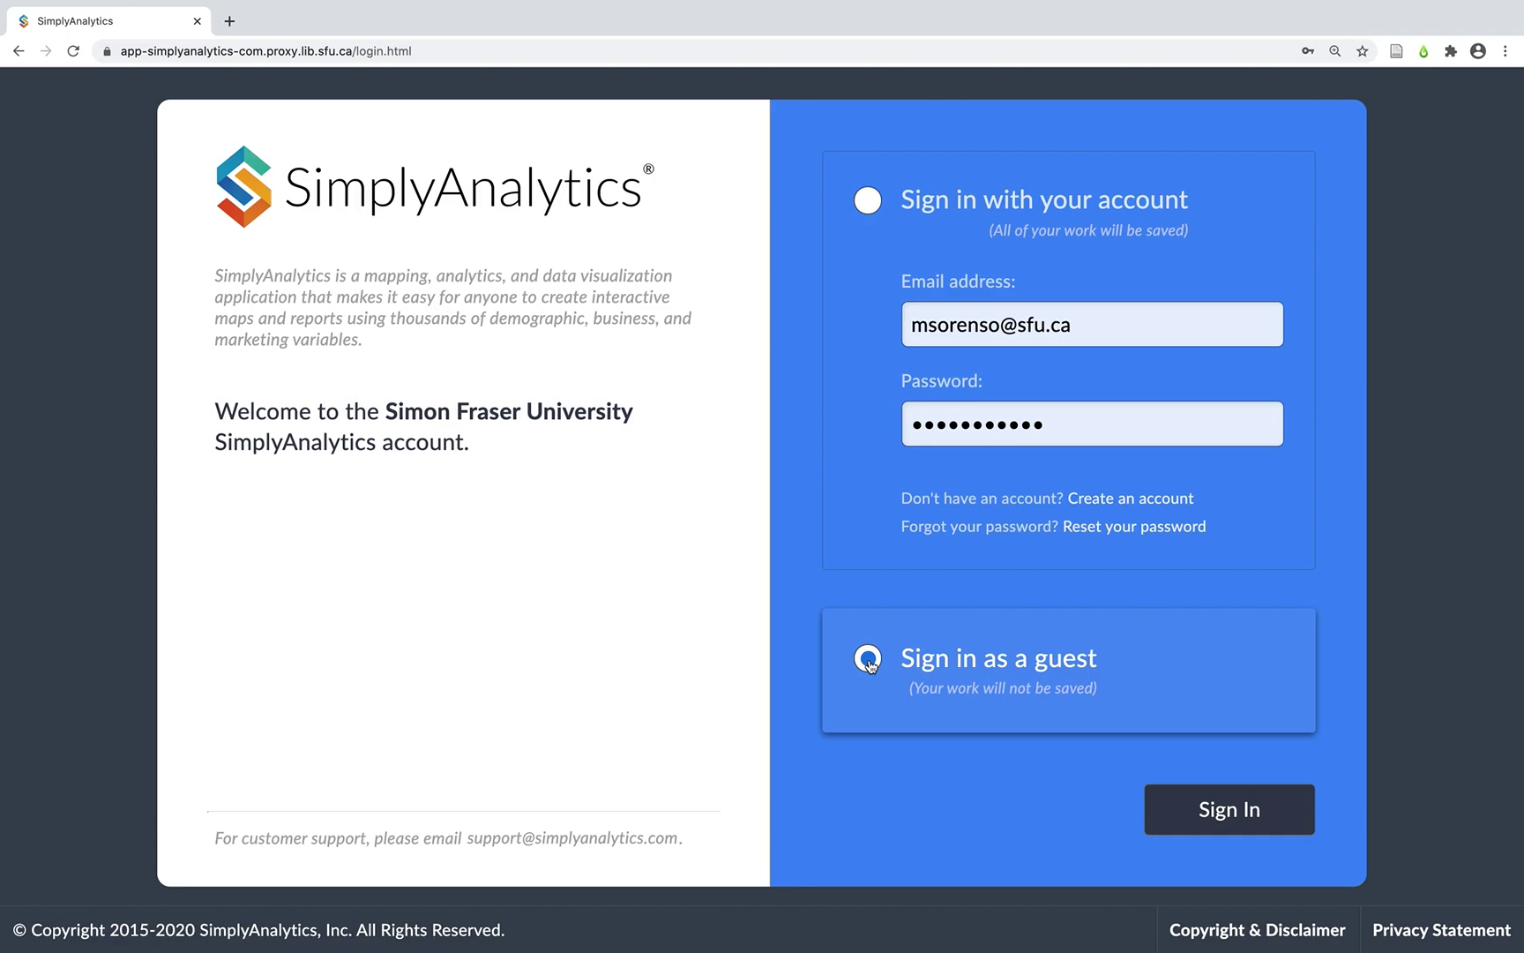
pyautogui.click(1225, 800)
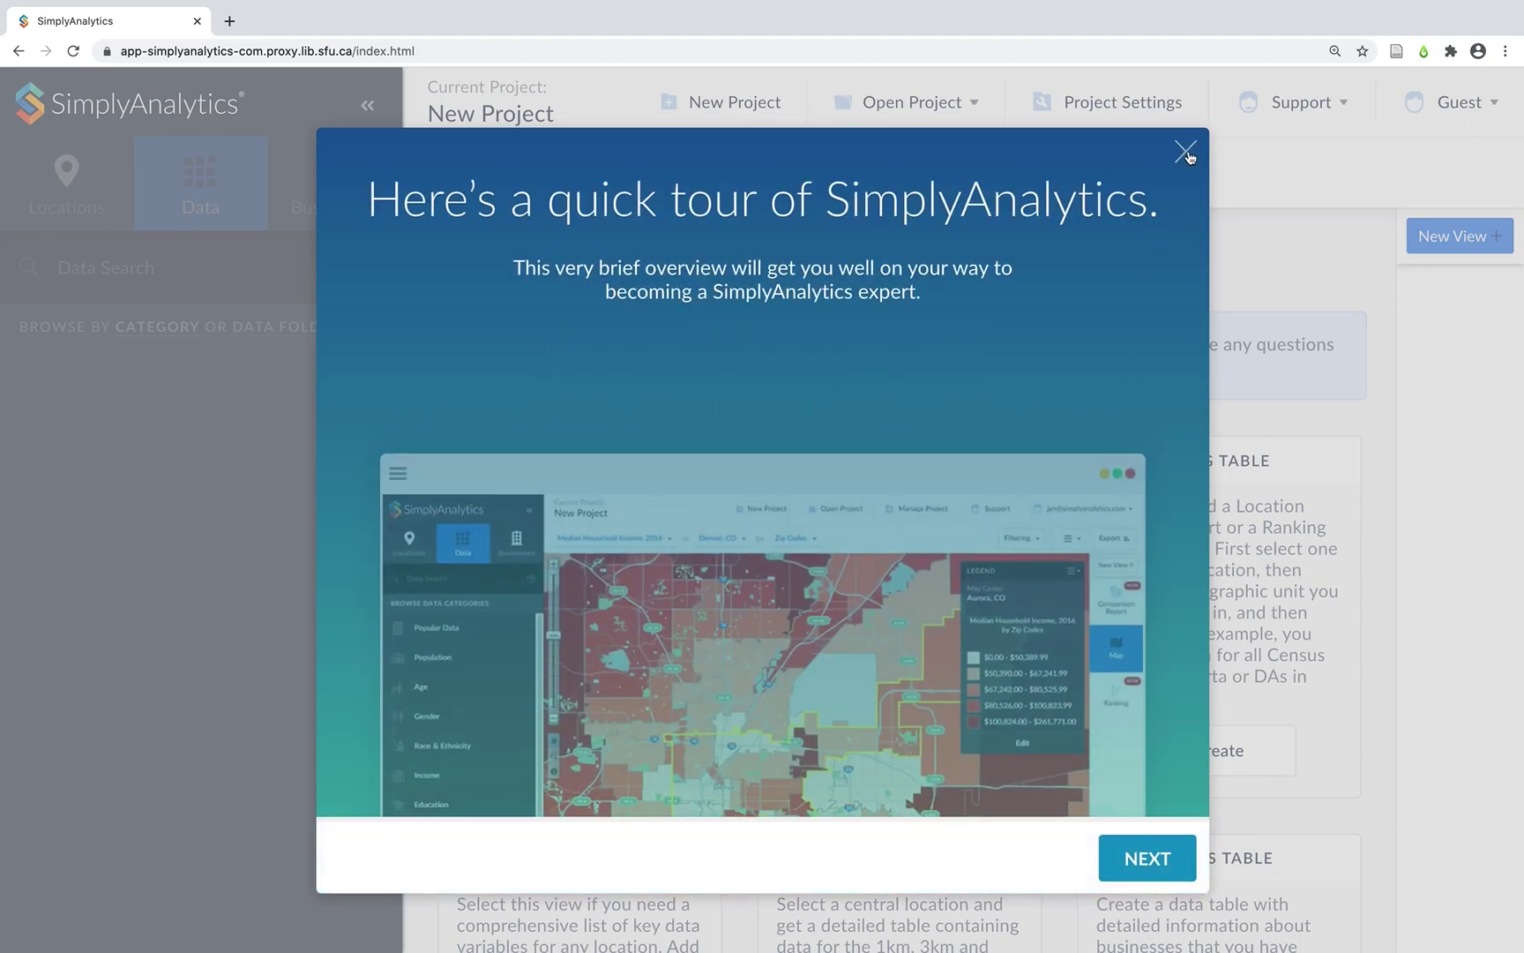
# - Dismiss the quick tour, search 'vancouver' and pick Vancouver, BC (CMACA) as the project location
pyautogui.click(1186, 155)
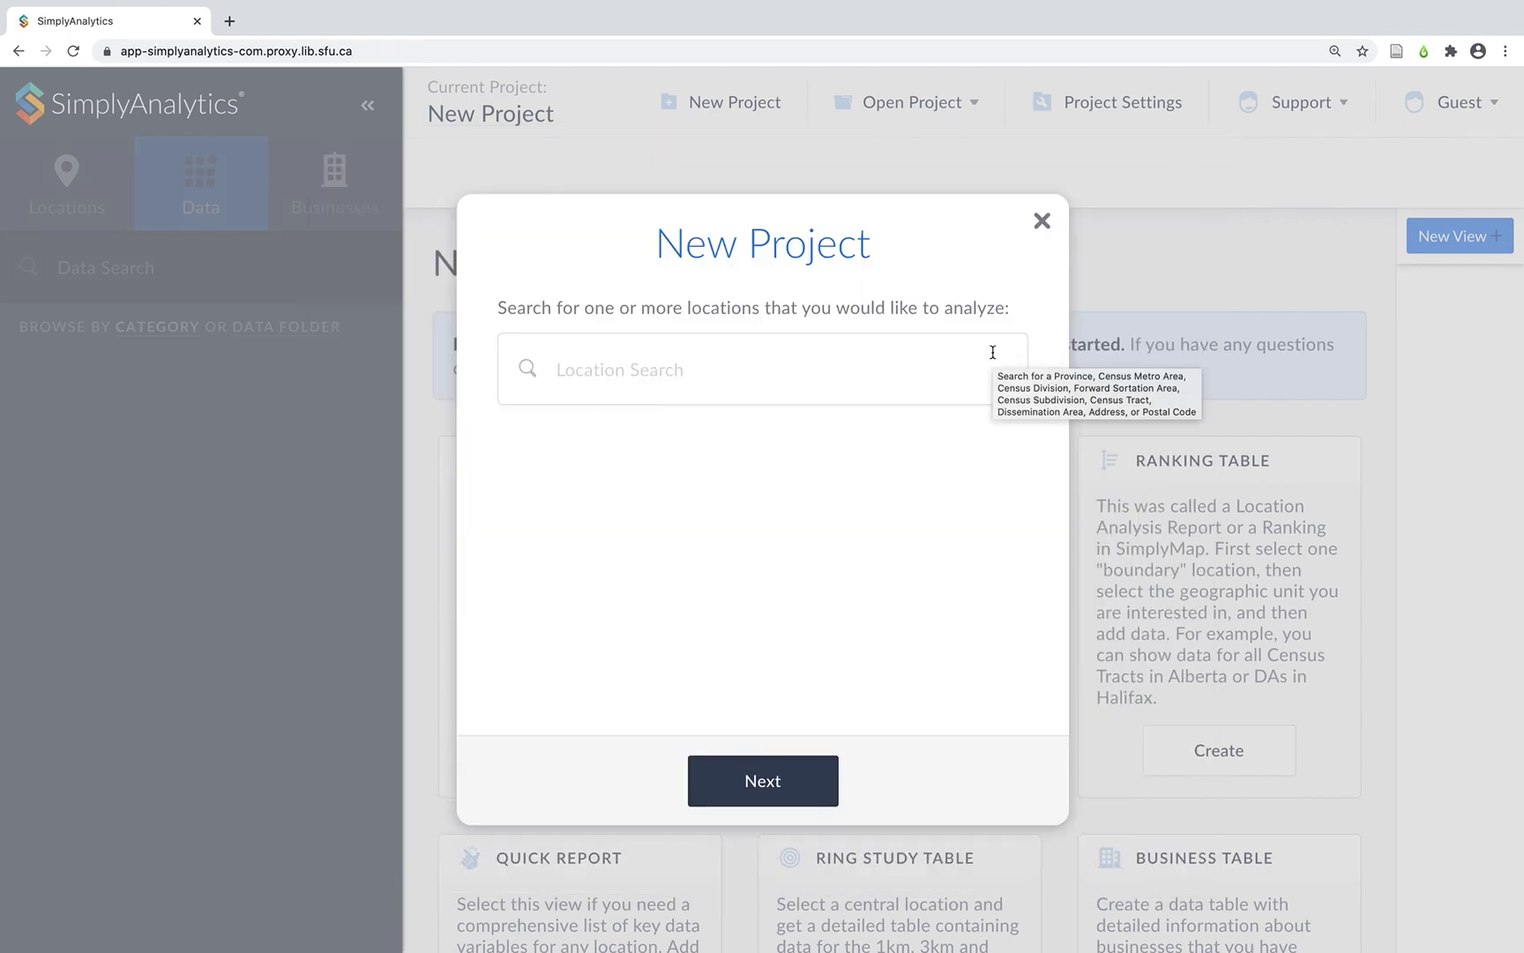
pyautogui.click(816, 357)
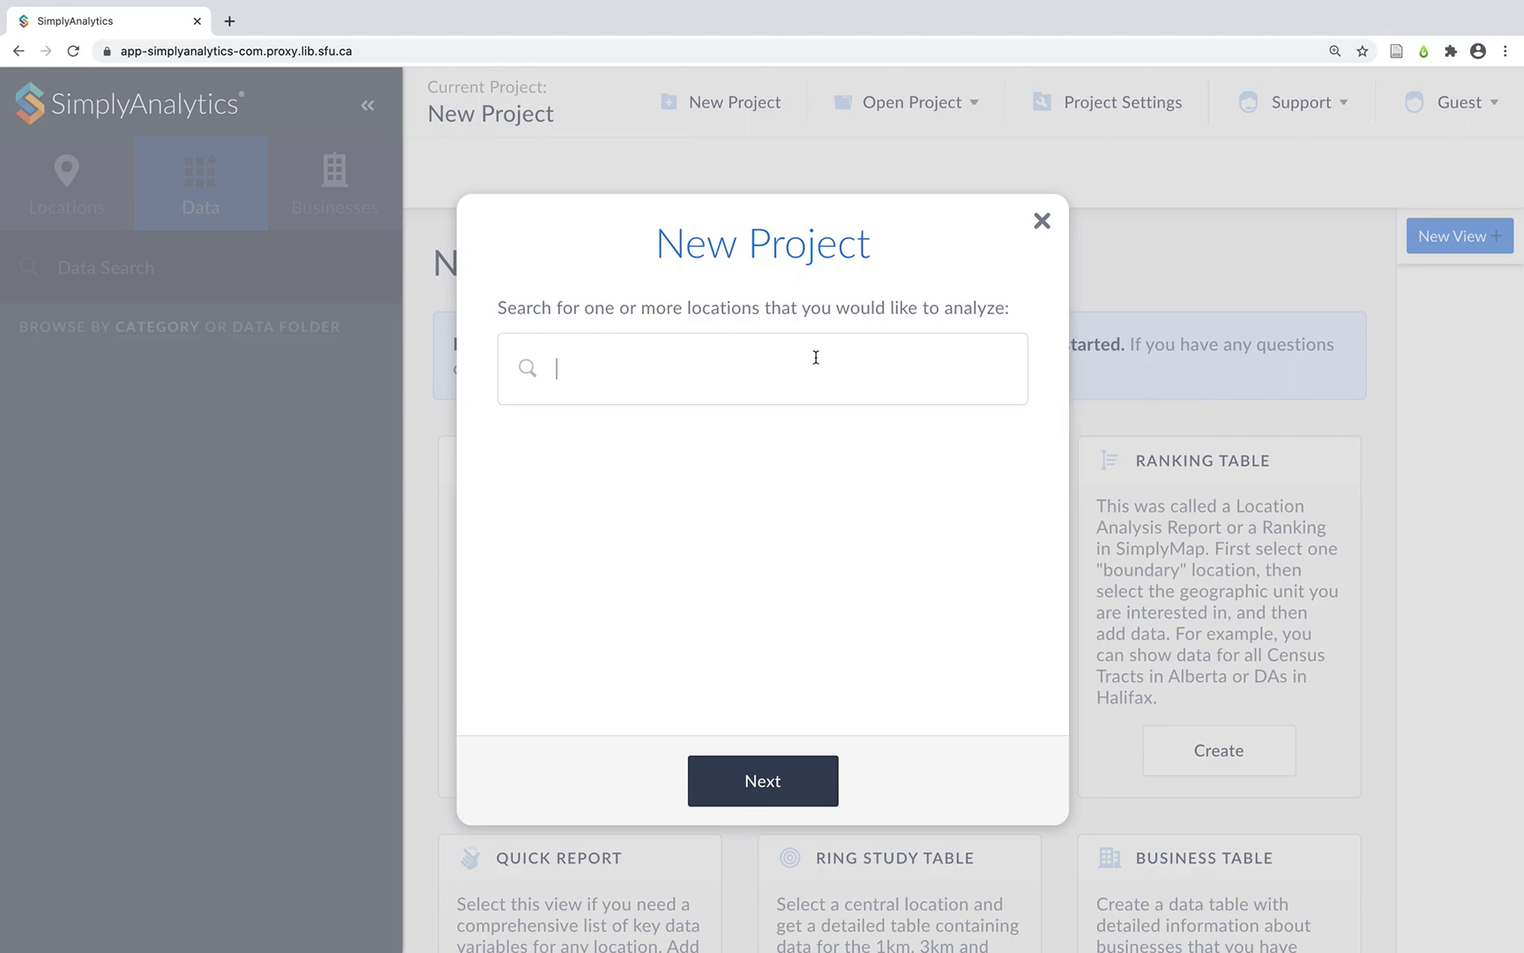
pyautogui.write('vancouver')
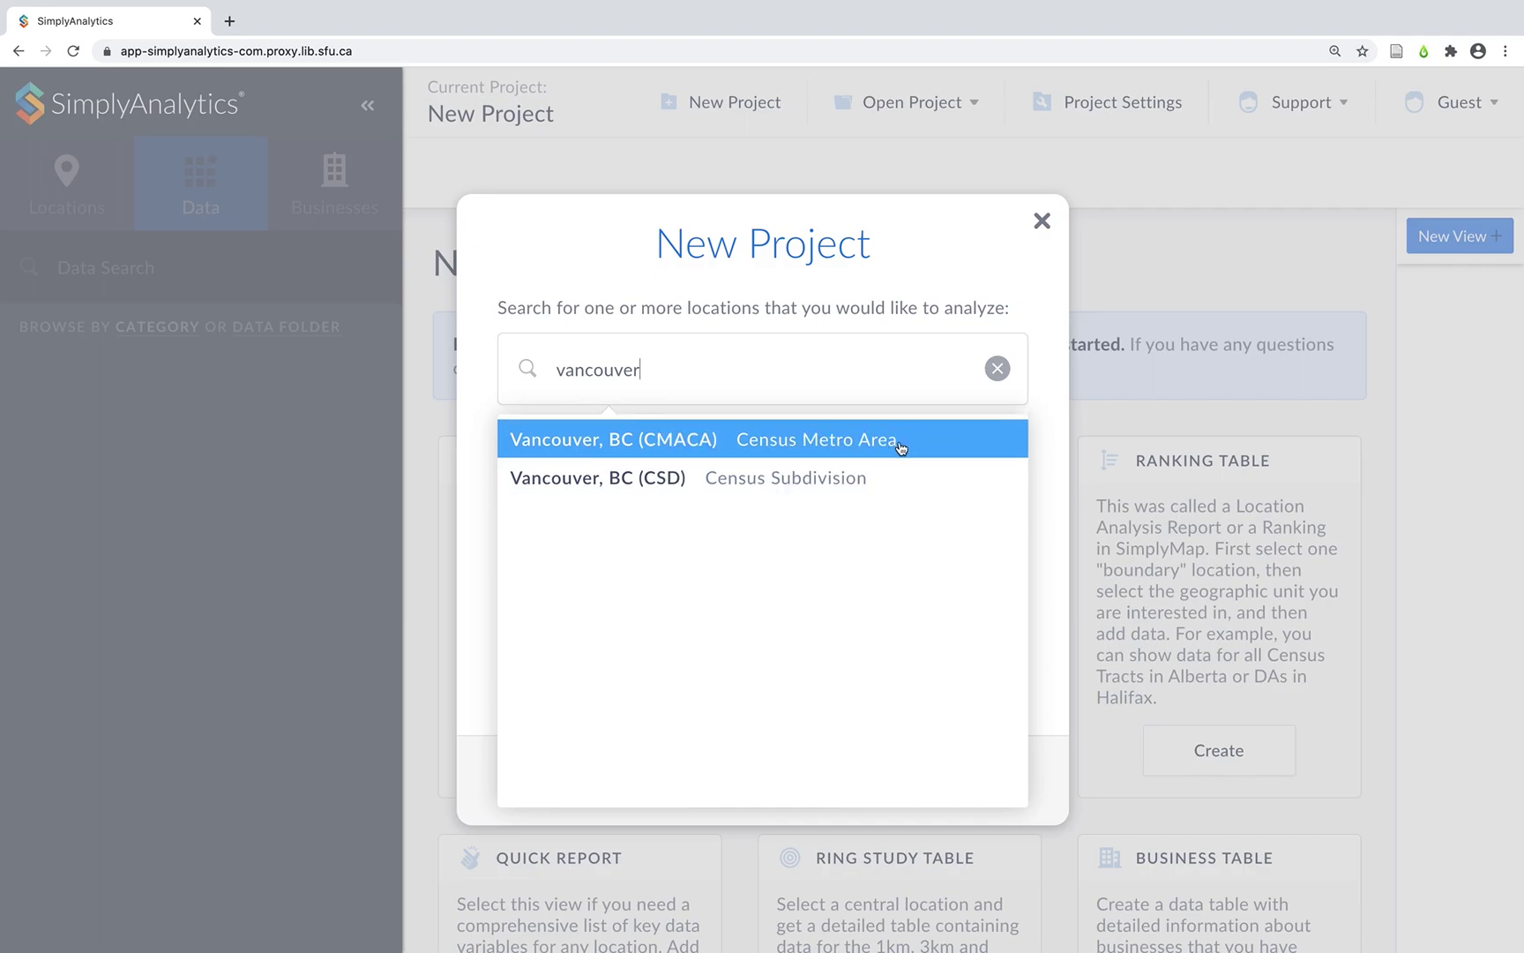
pyautogui.click(855, 436)
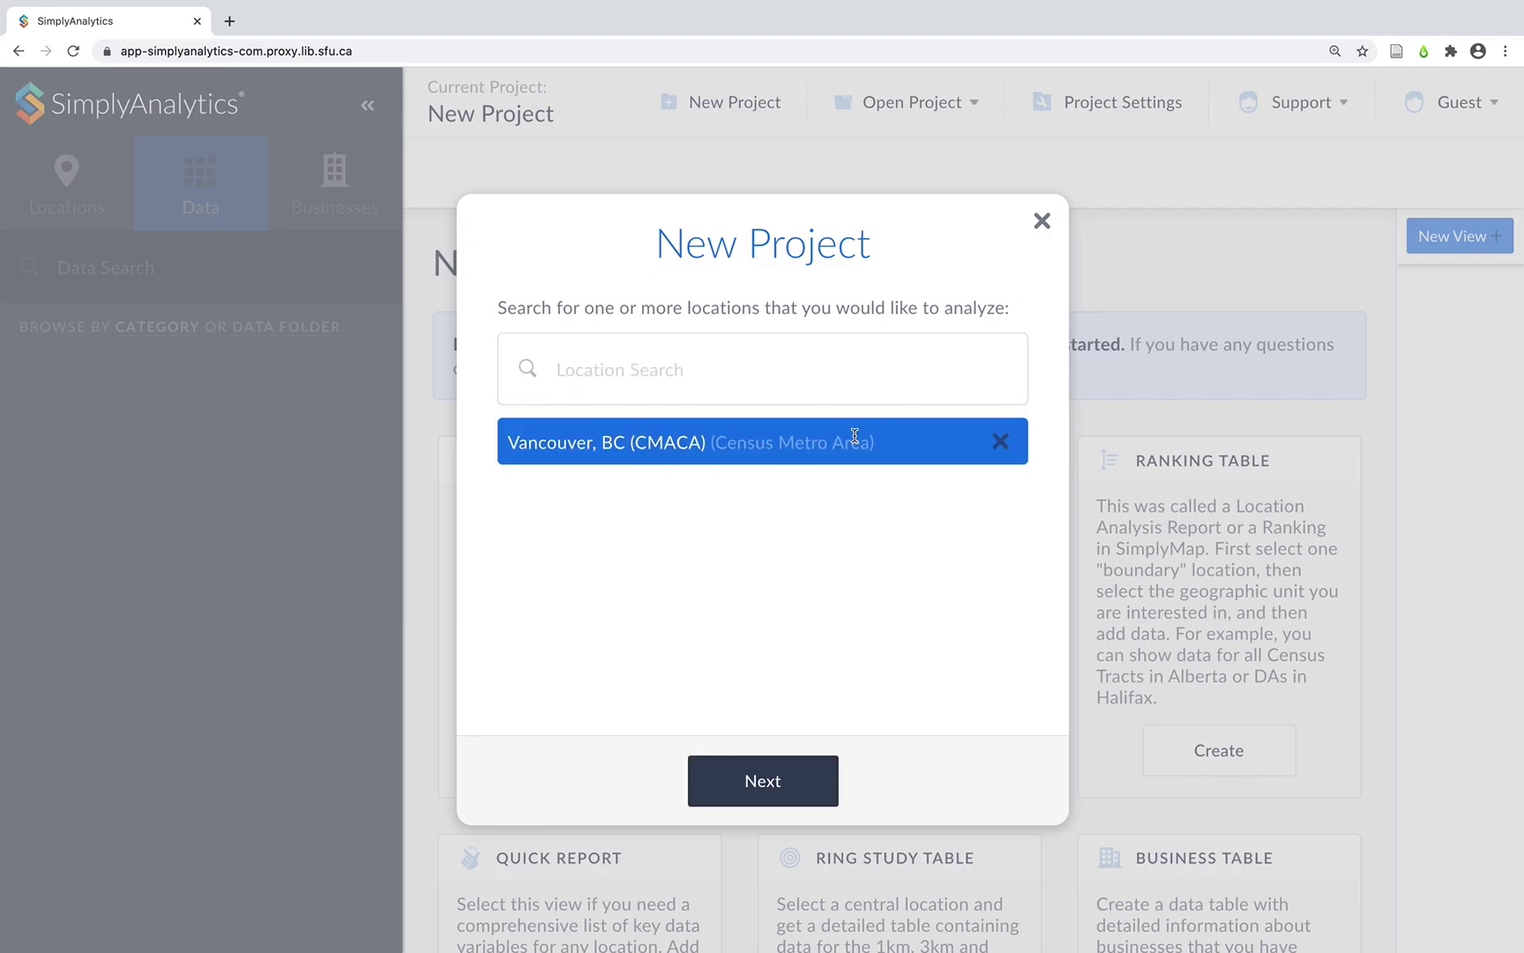
pyautogui.click(779, 780)
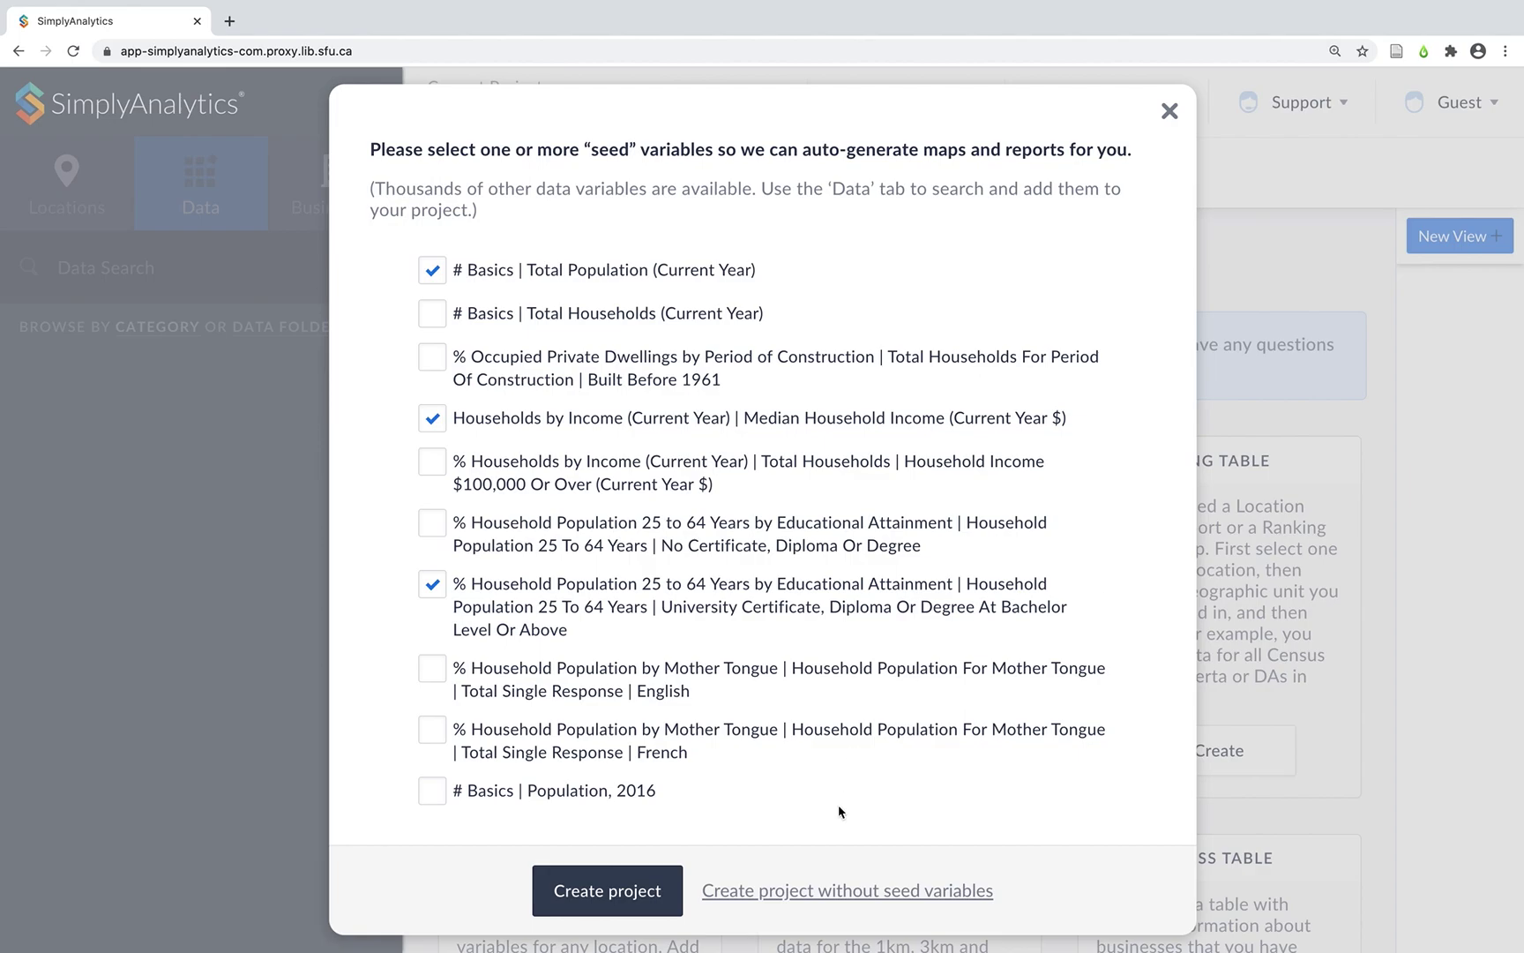
# - Create the Vancouver project with no seed variables and add a new Map view
pyautogui.click(860, 893)
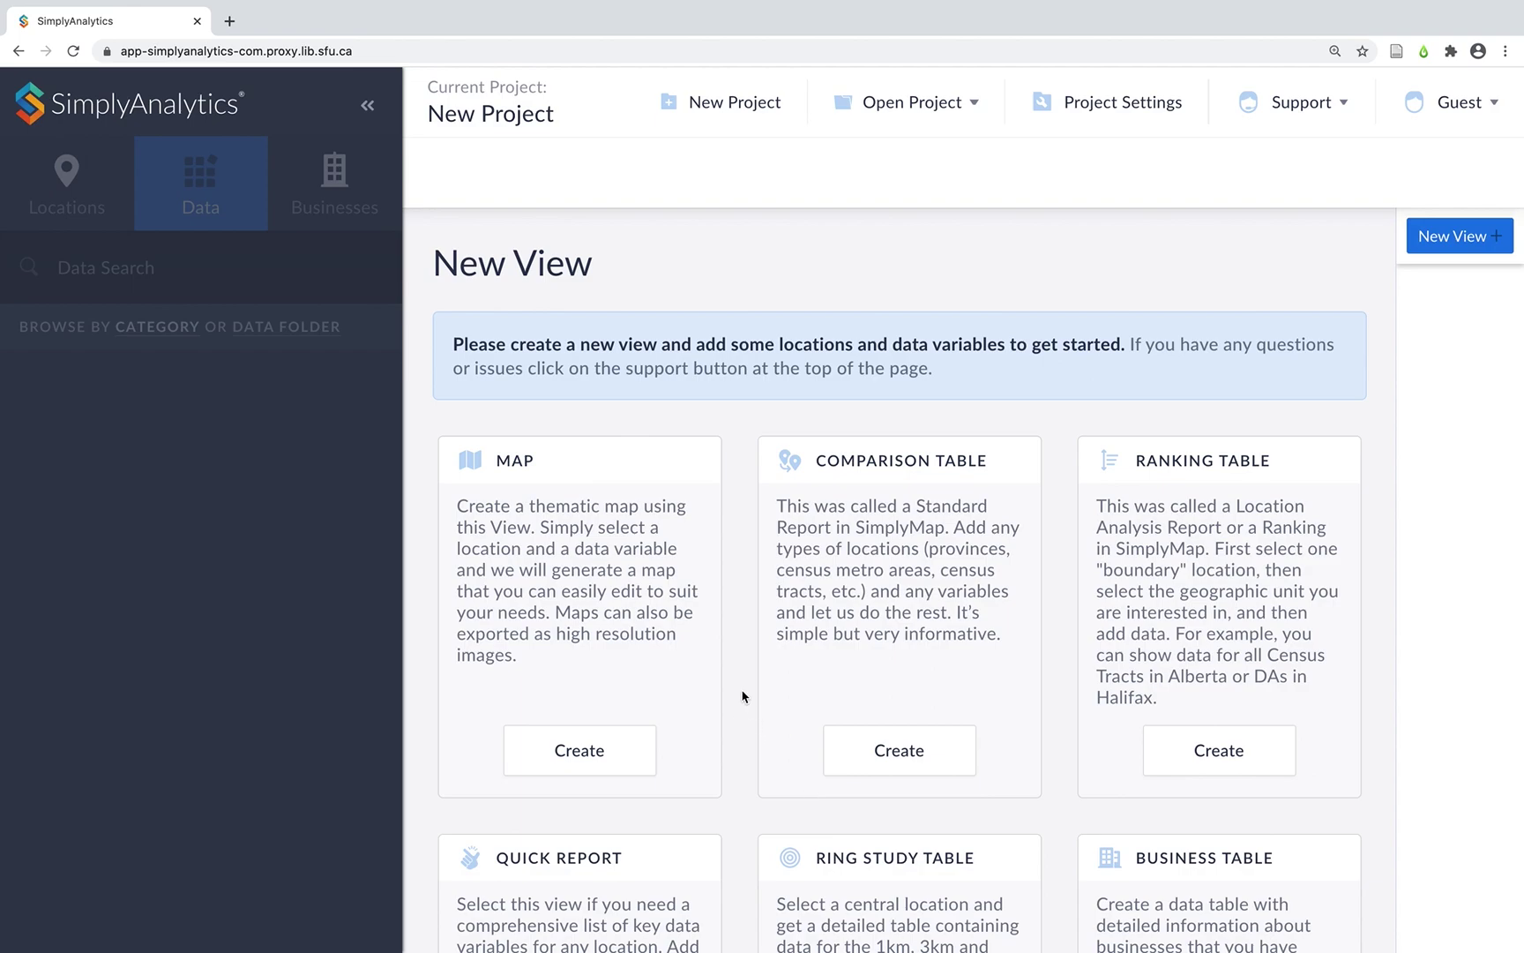
pyautogui.click(606, 760)
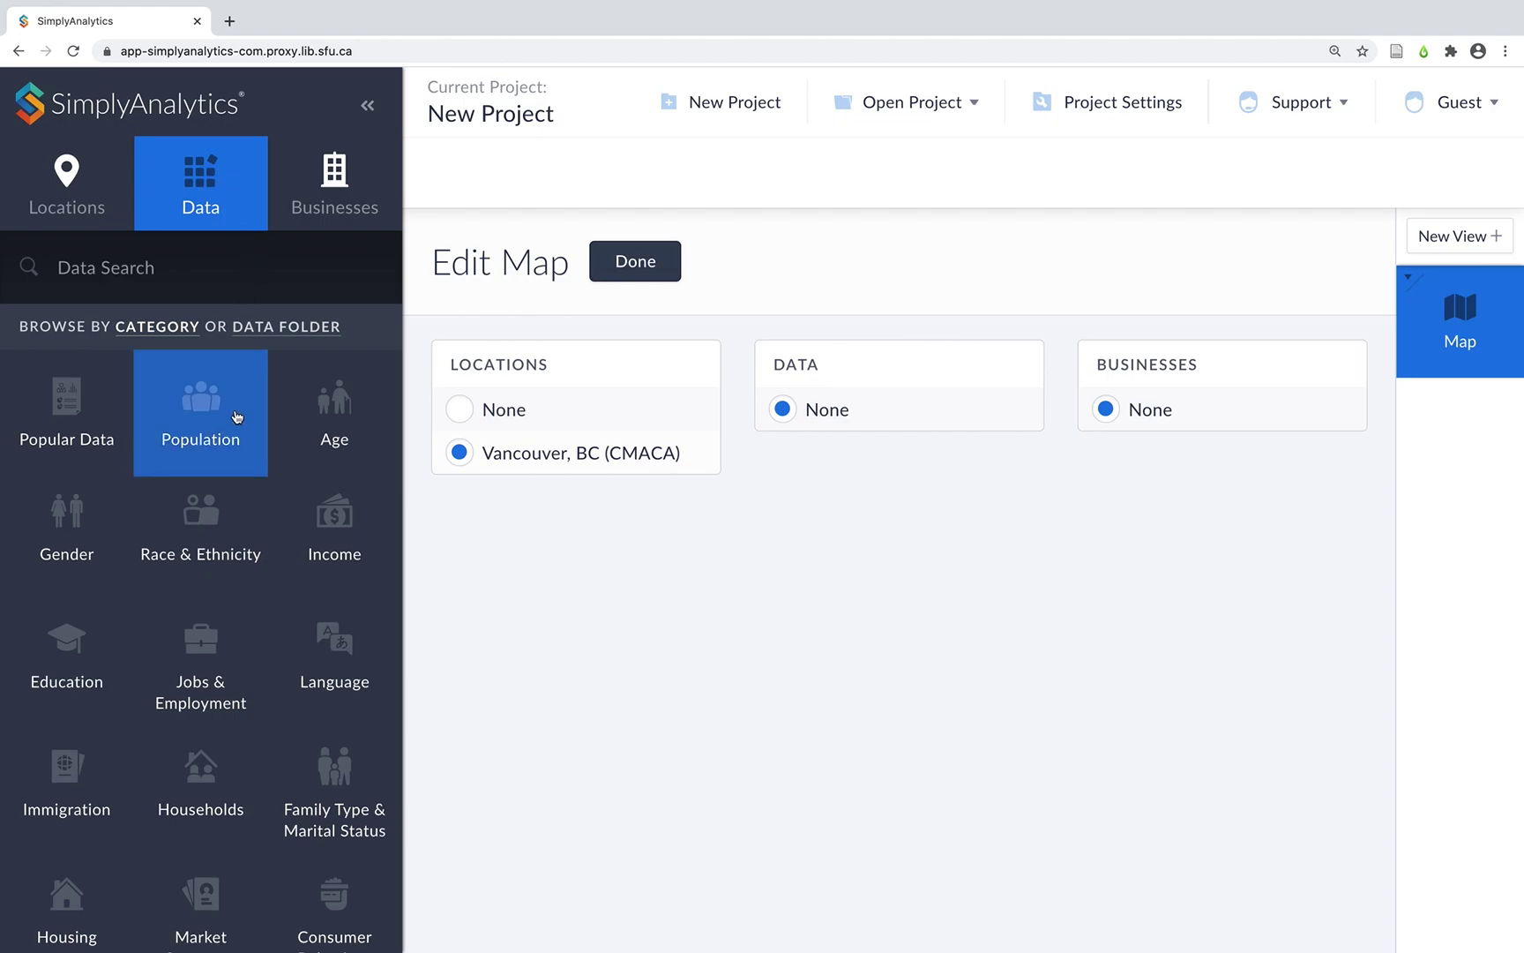
pyautogui.scroll(-2, 238, 399)
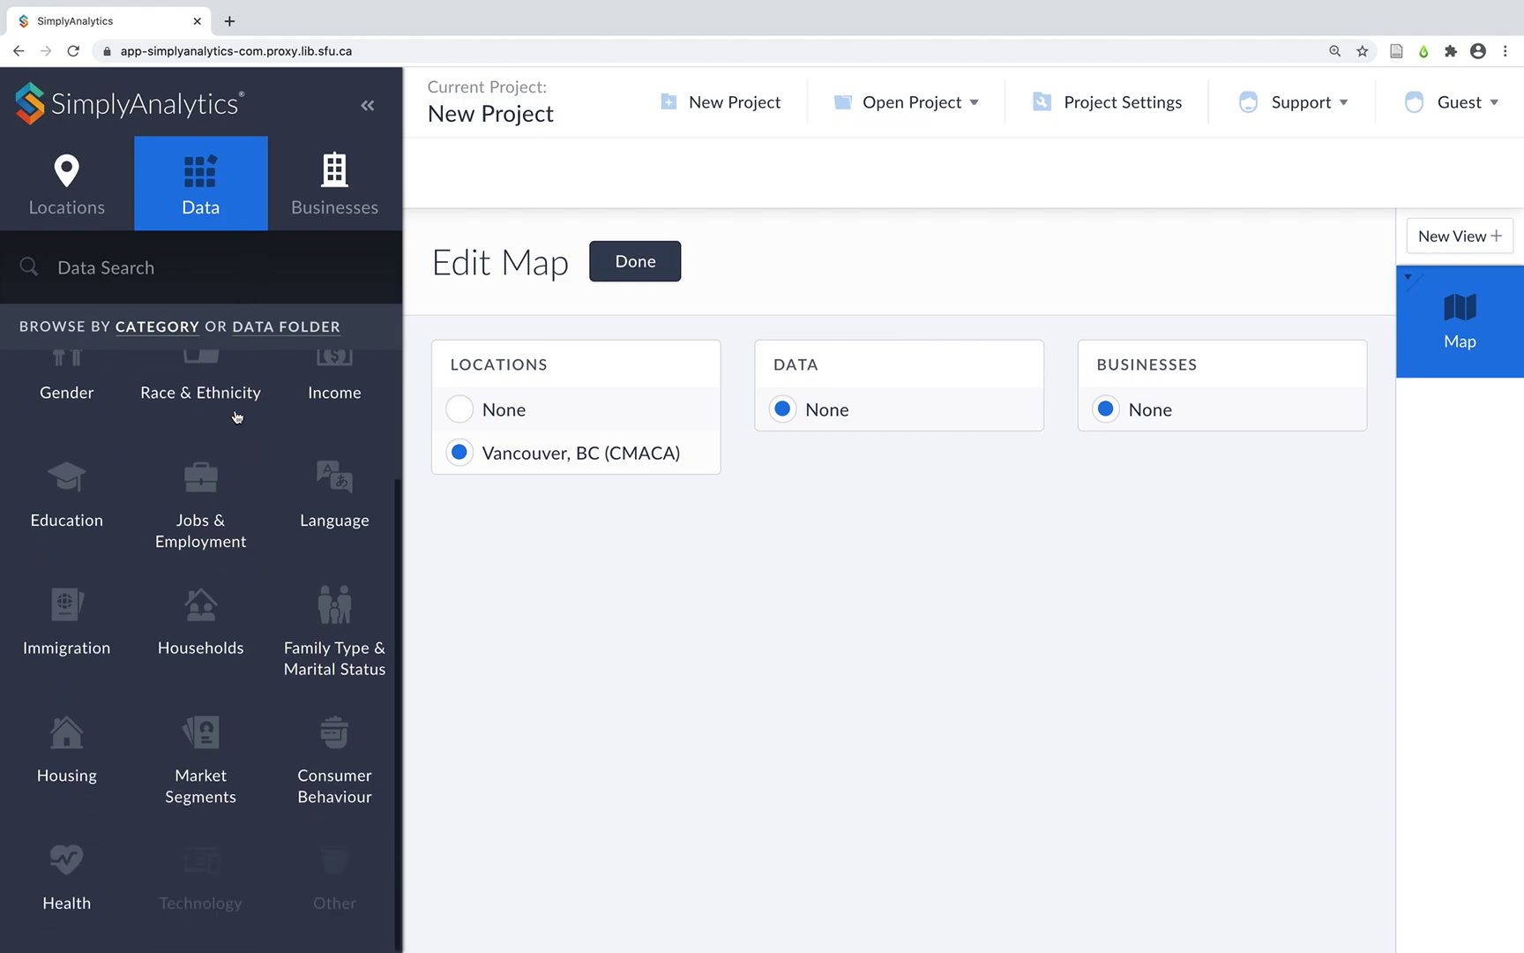
# - Filter the Market Segments variables to 2020 and the keywords 'eat play love'
pyautogui.click(199, 771)
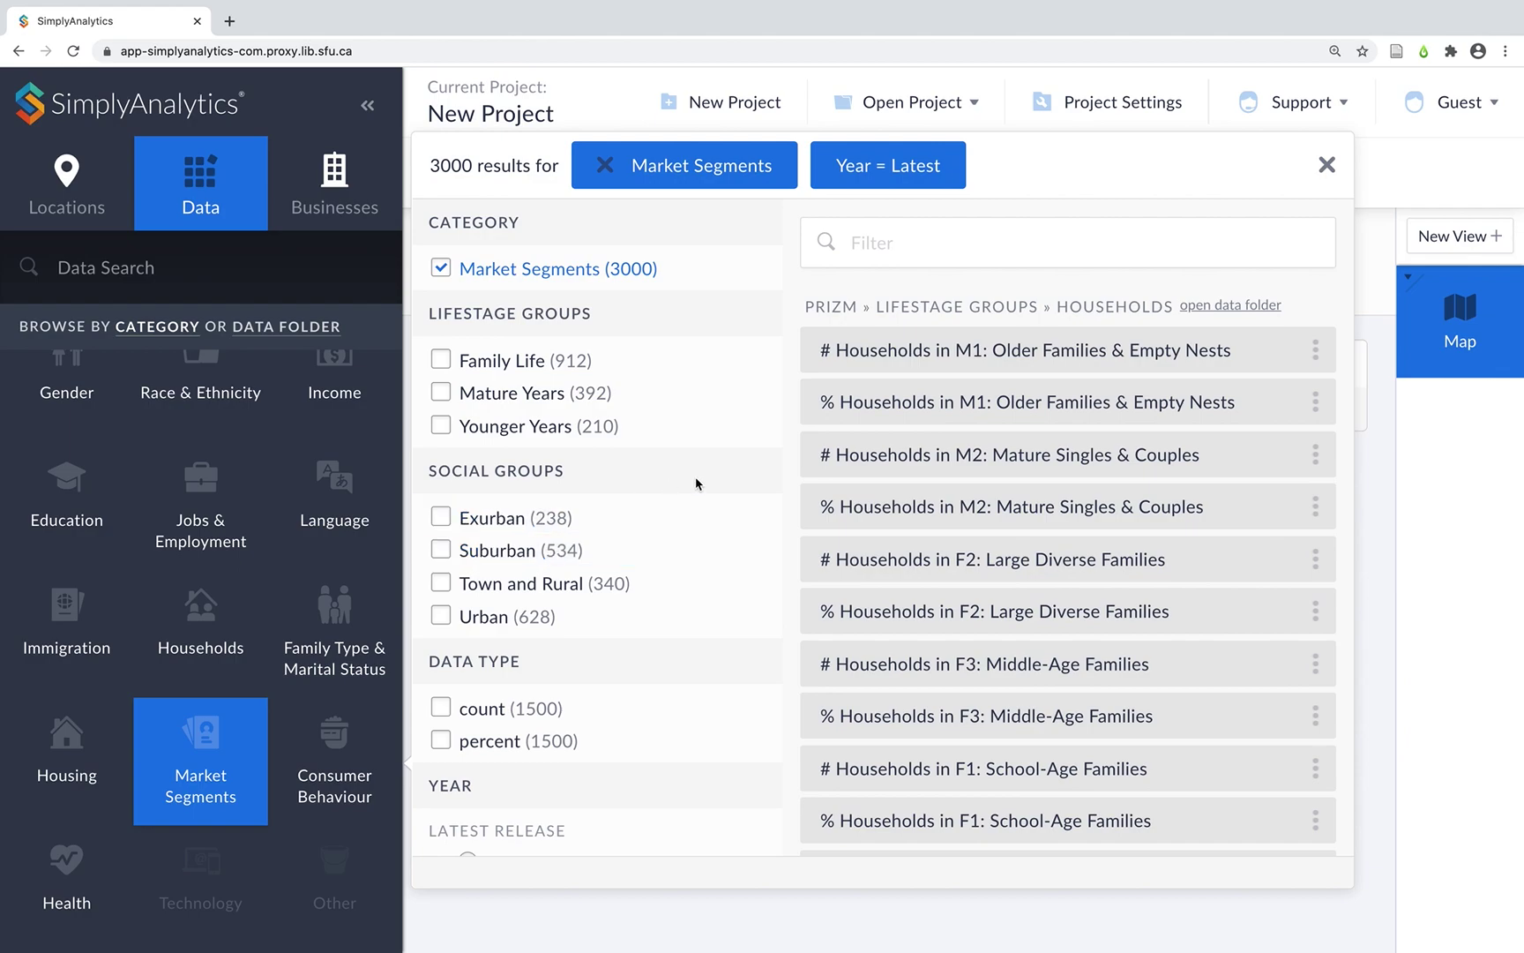
pyautogui.scroll(-5, 696, 480)
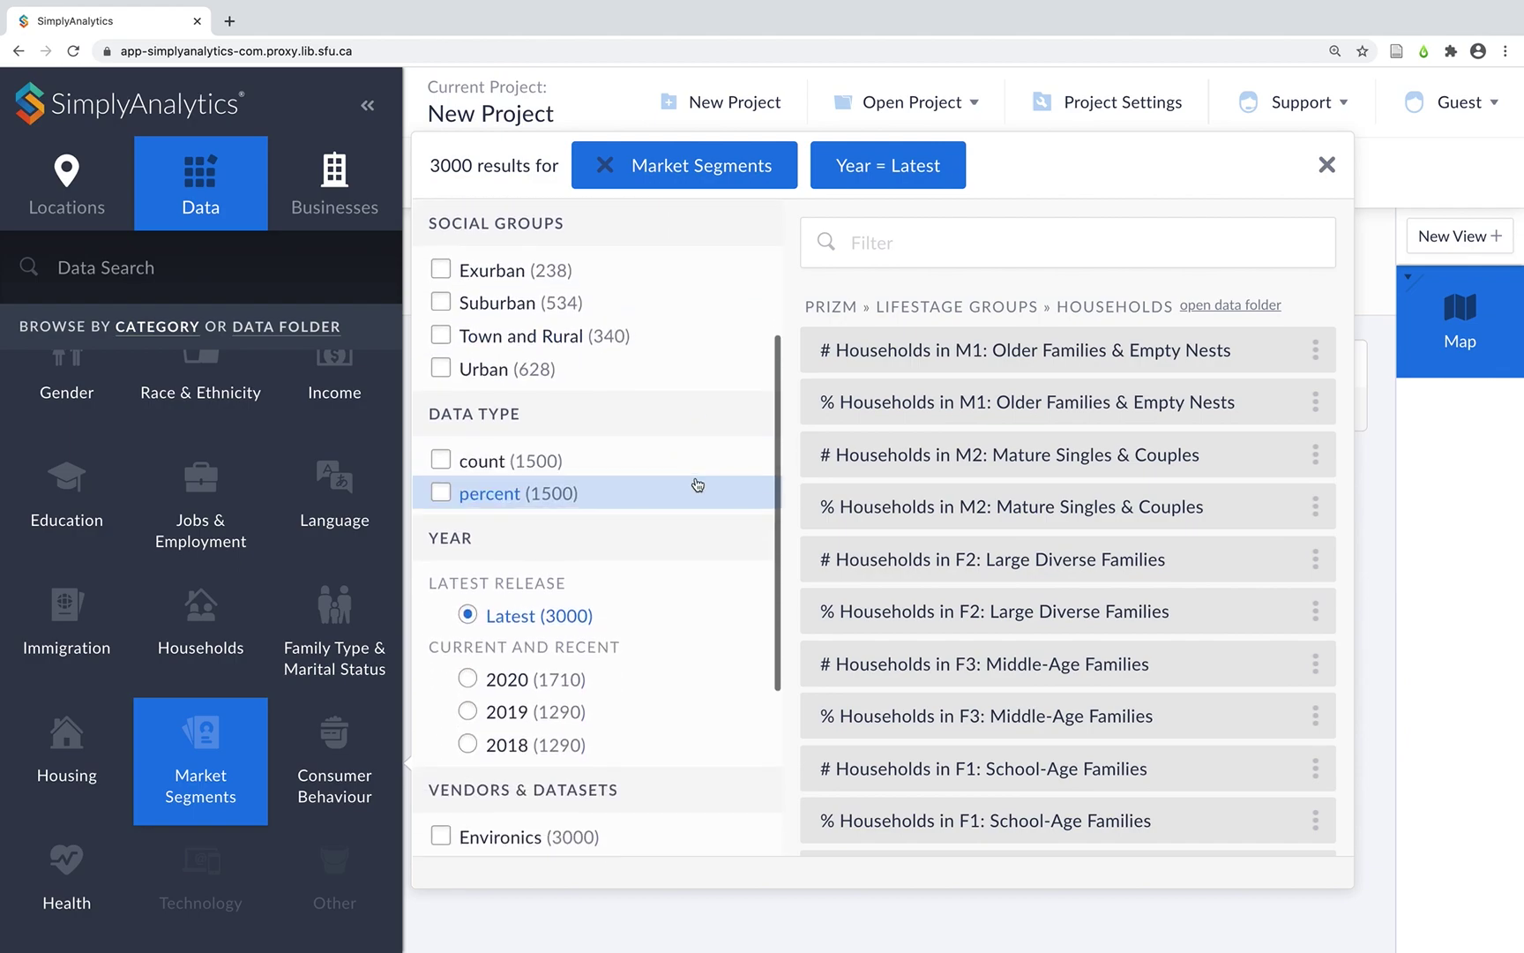
pyautogui.click(469, 680)
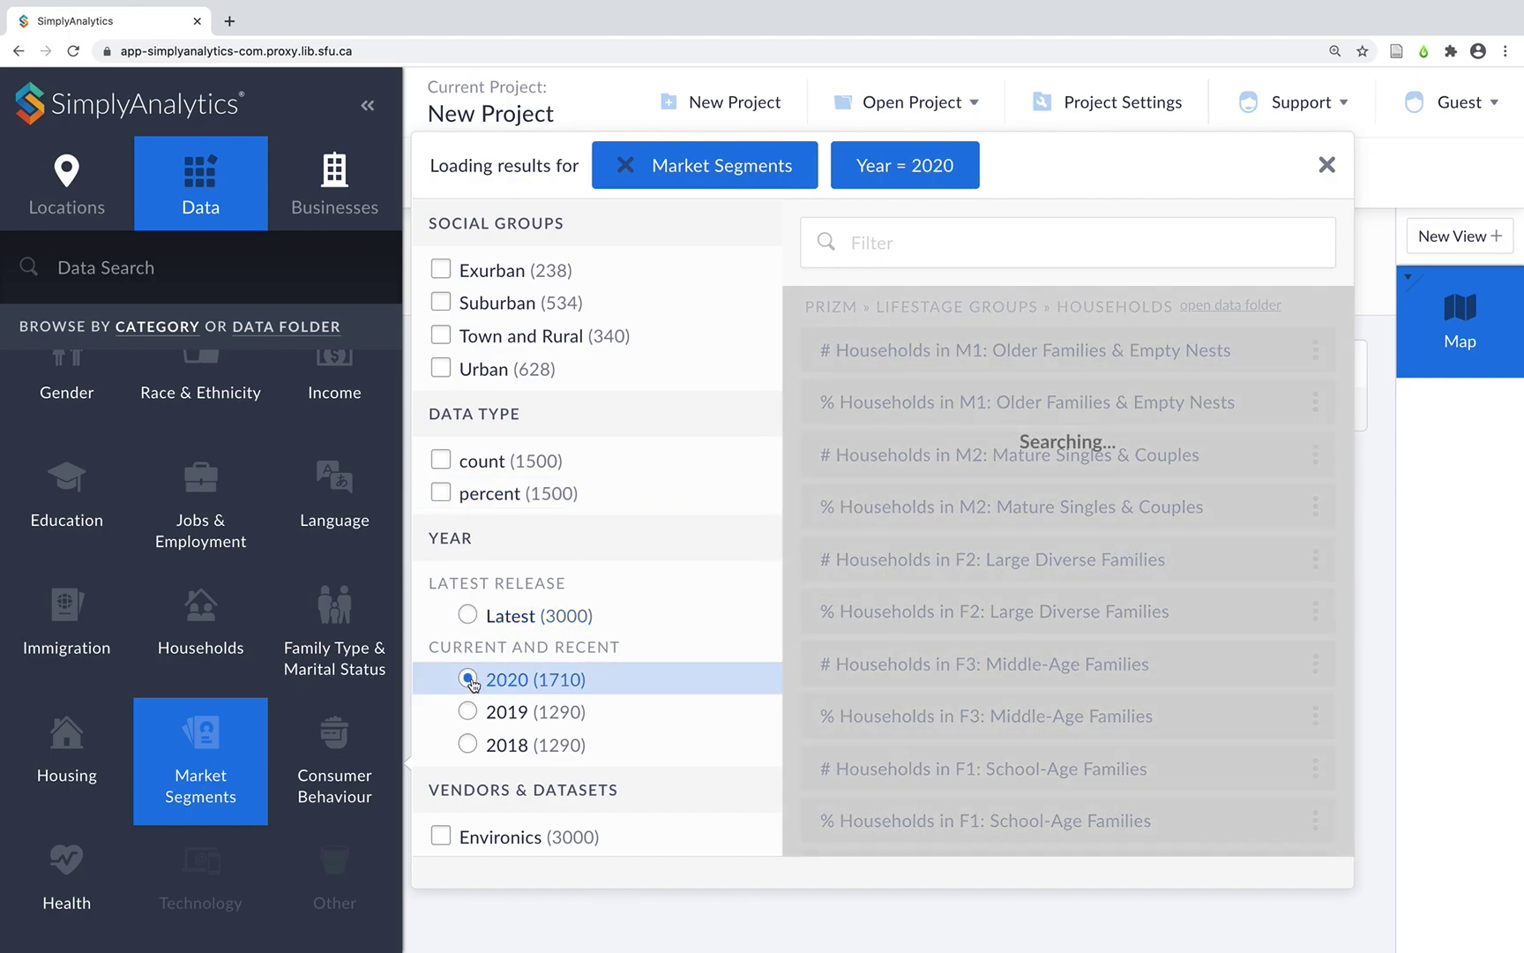
pyautogui.scroll(3, 749, 606)
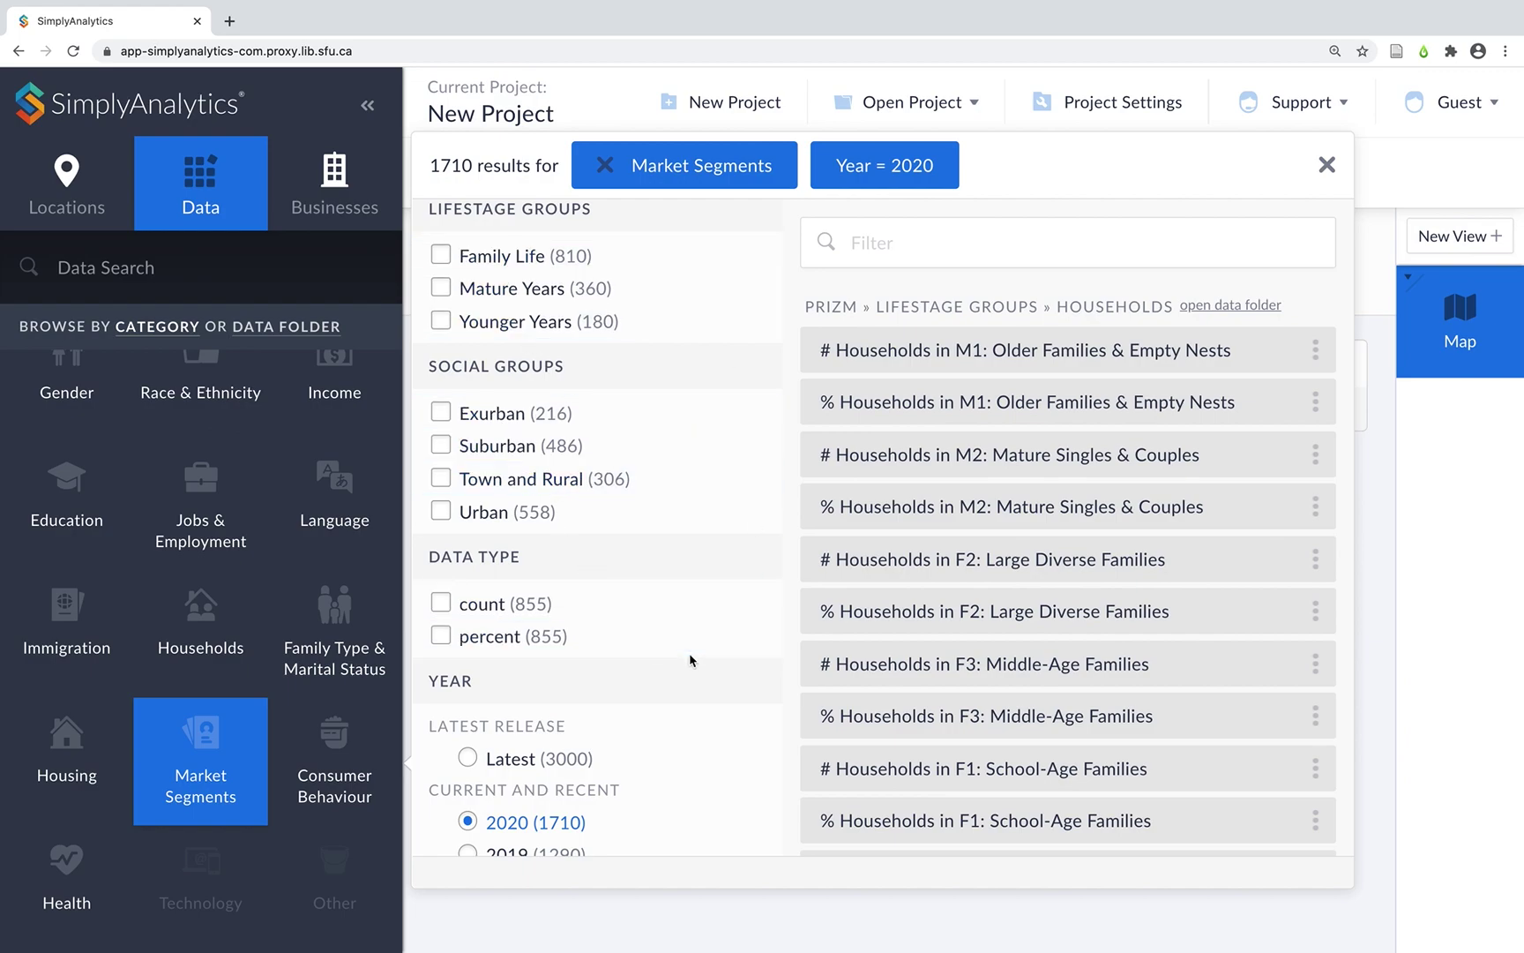
pyautogui.click(964, 243)
pyautogui.write('eat play love')
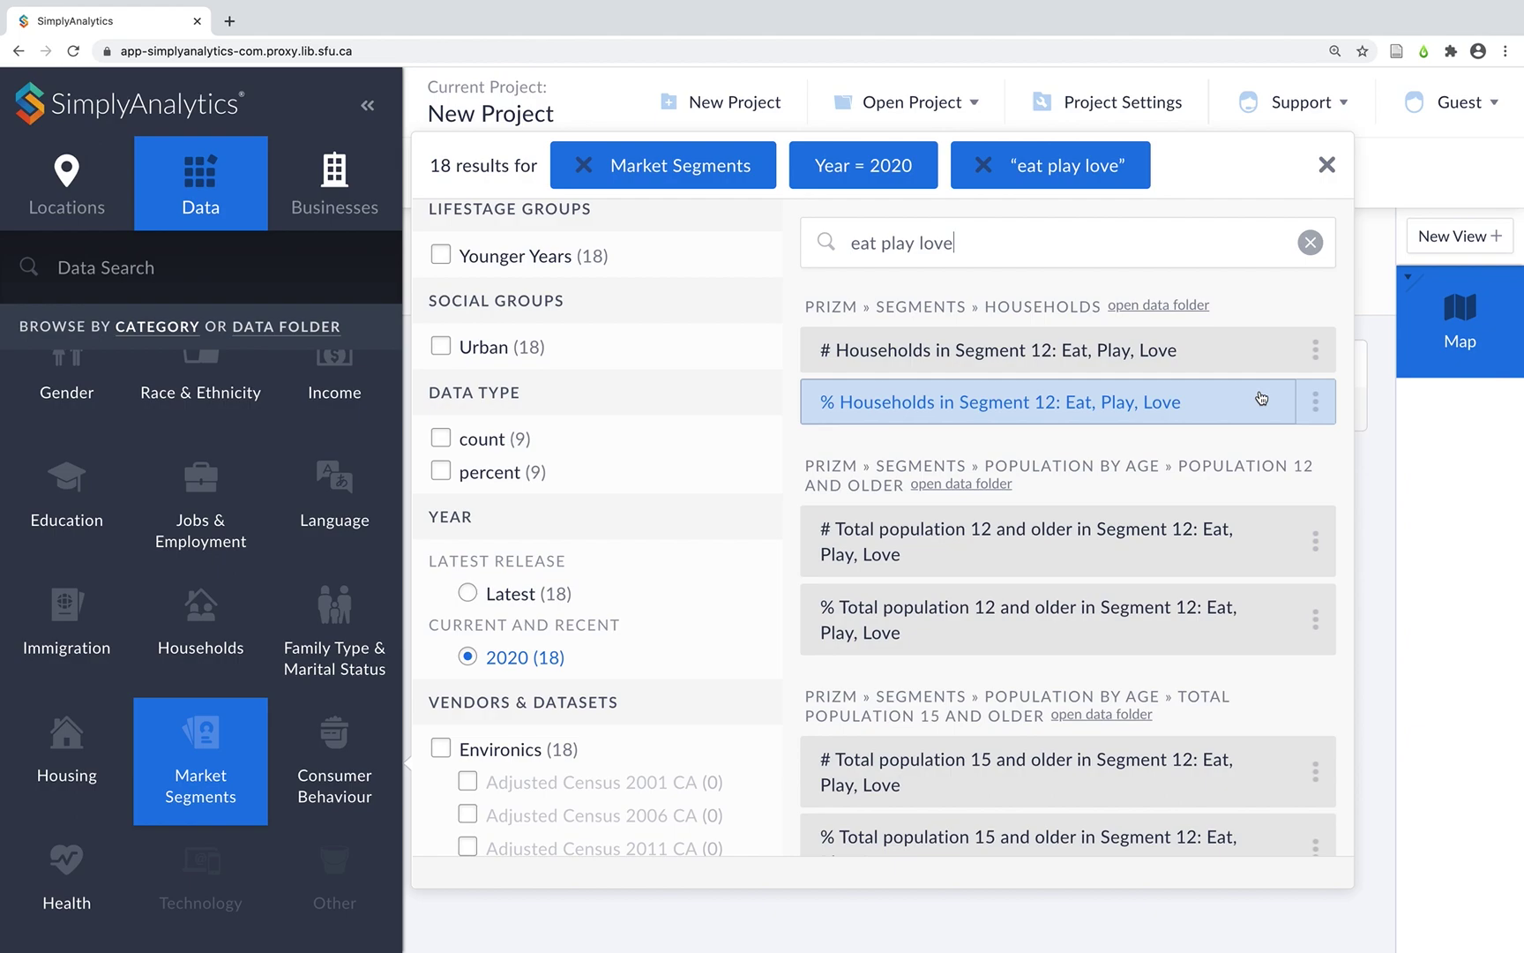
# - Favourite the Eat, Play, Love household count and percent variables; map % Households in Segment 12
pyautogui.click(1315, 351)
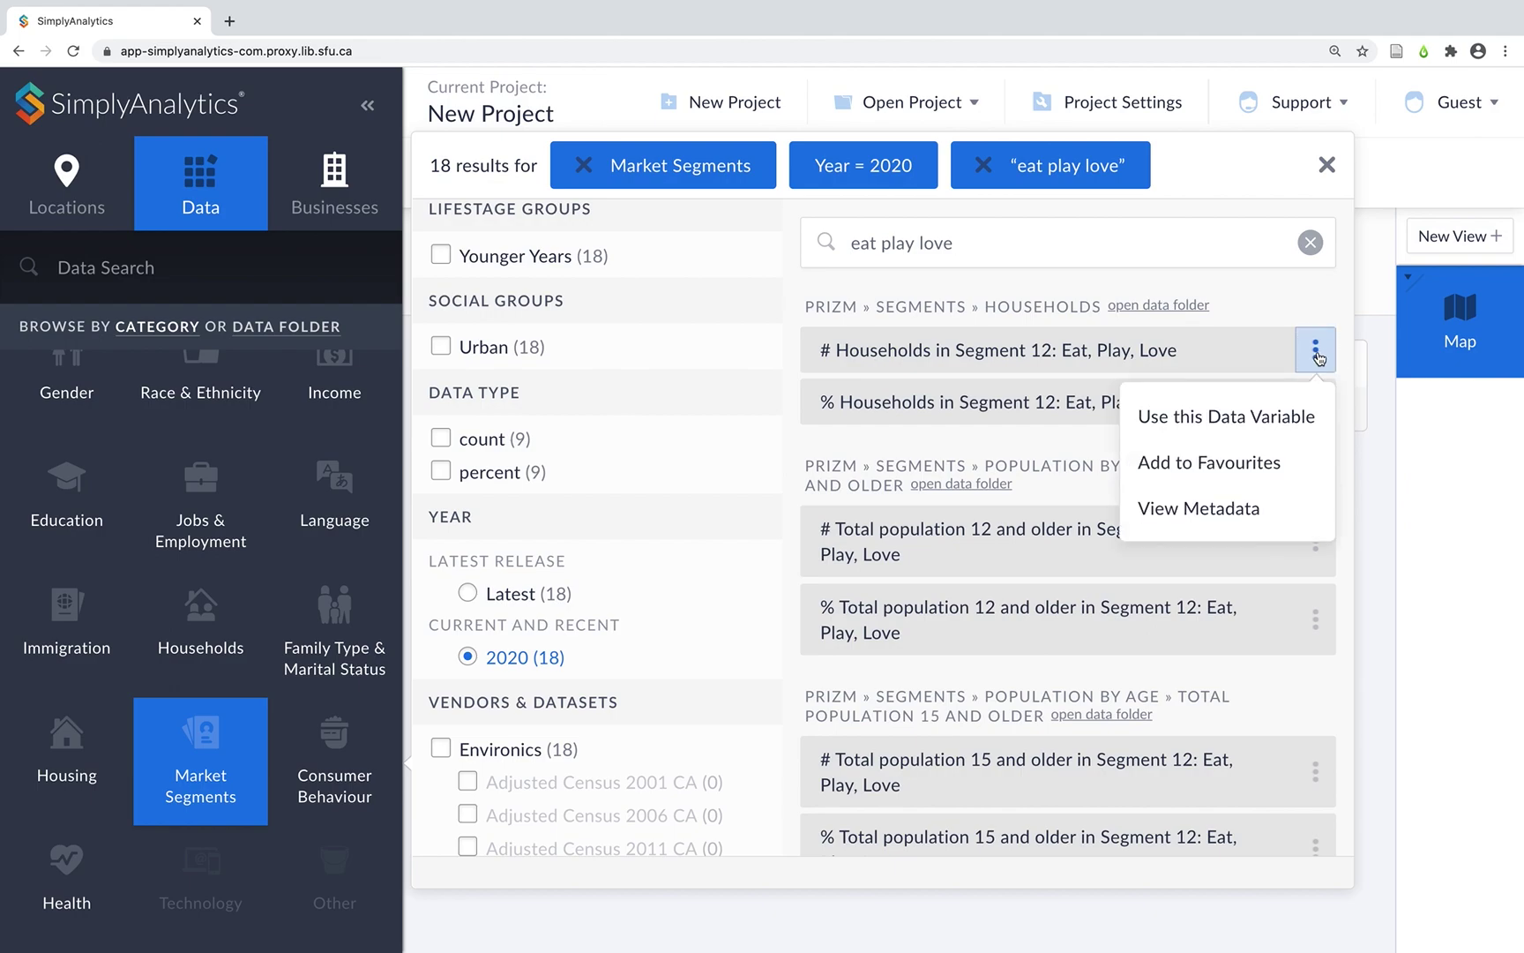
pyautogui.click(1257, 464)
pyautogui.click(1316, 402)
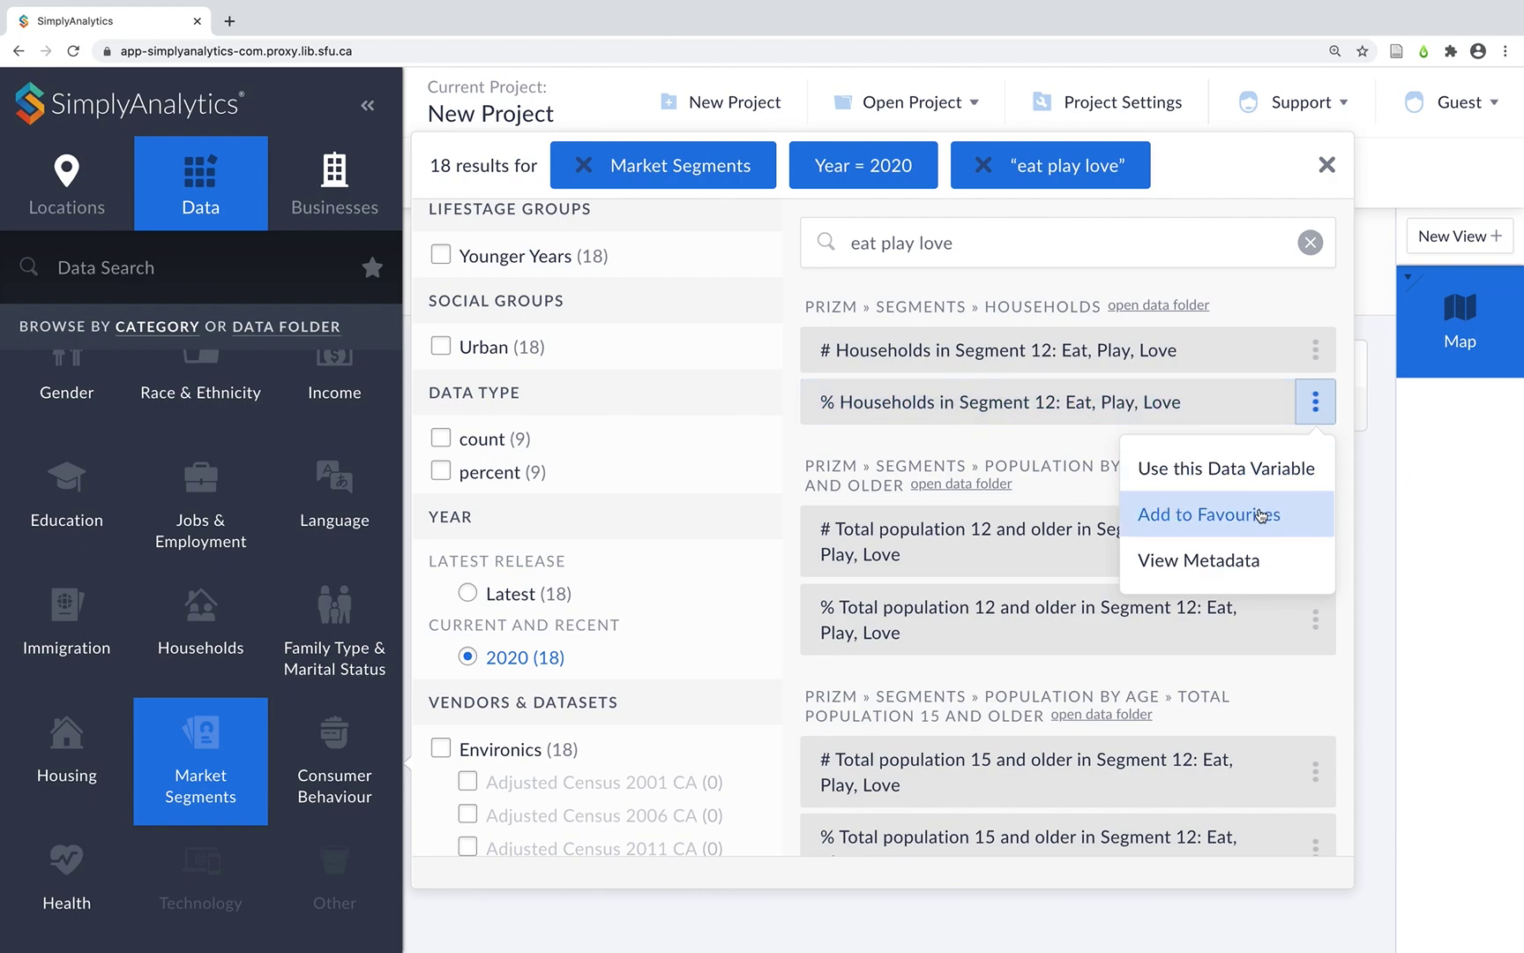
pyautogui.click(1262, 516)
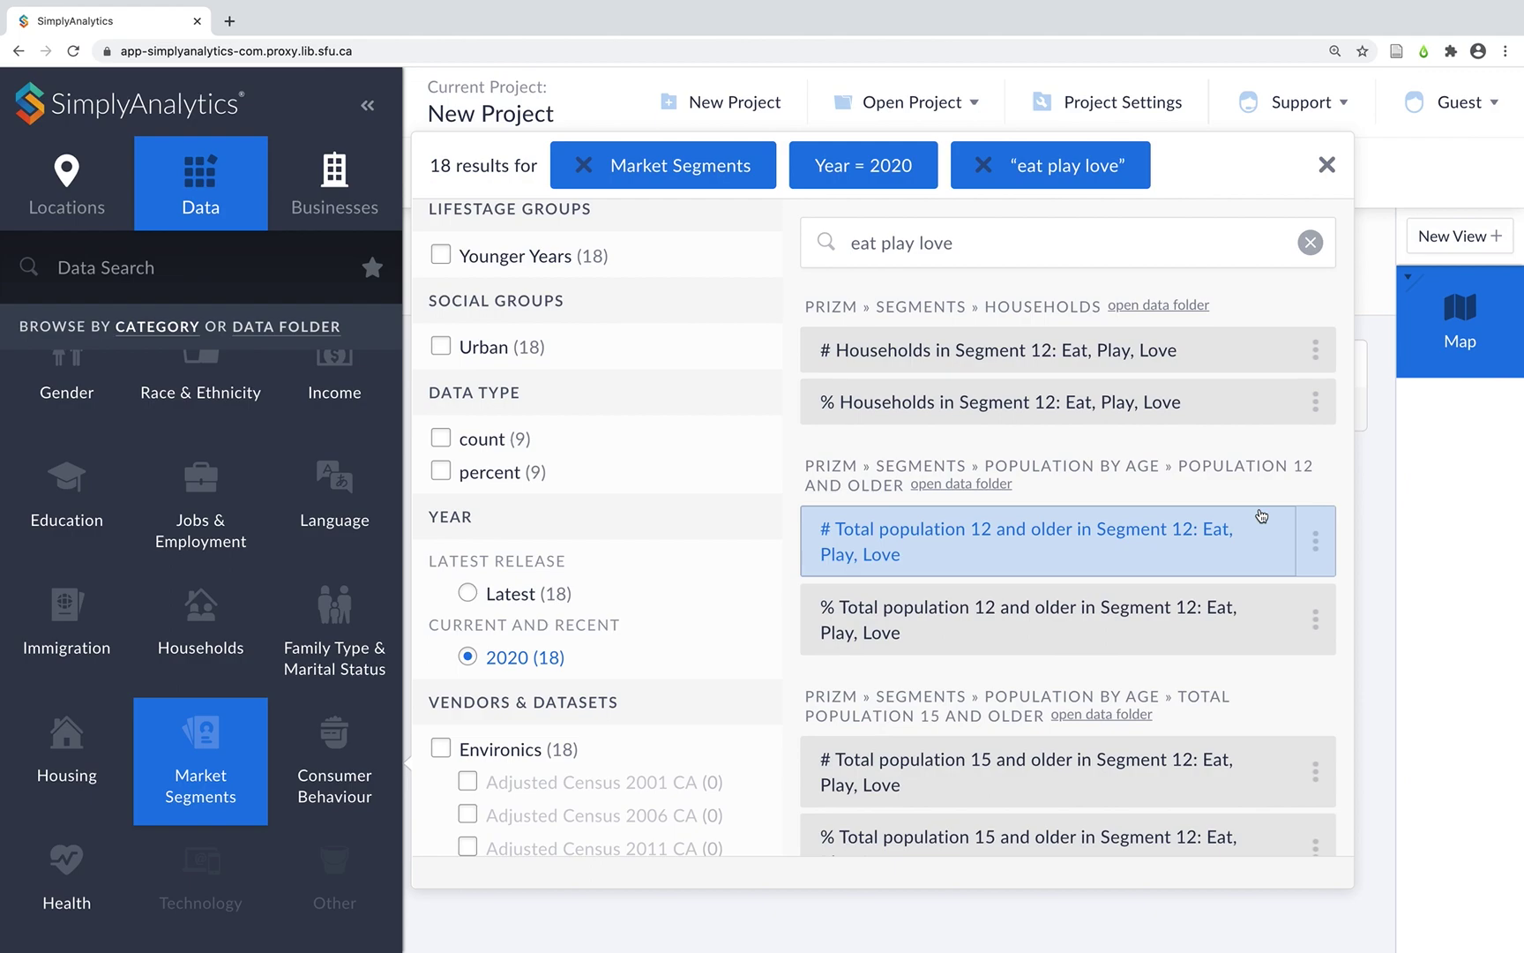
pyautogui.click(1181, 405)
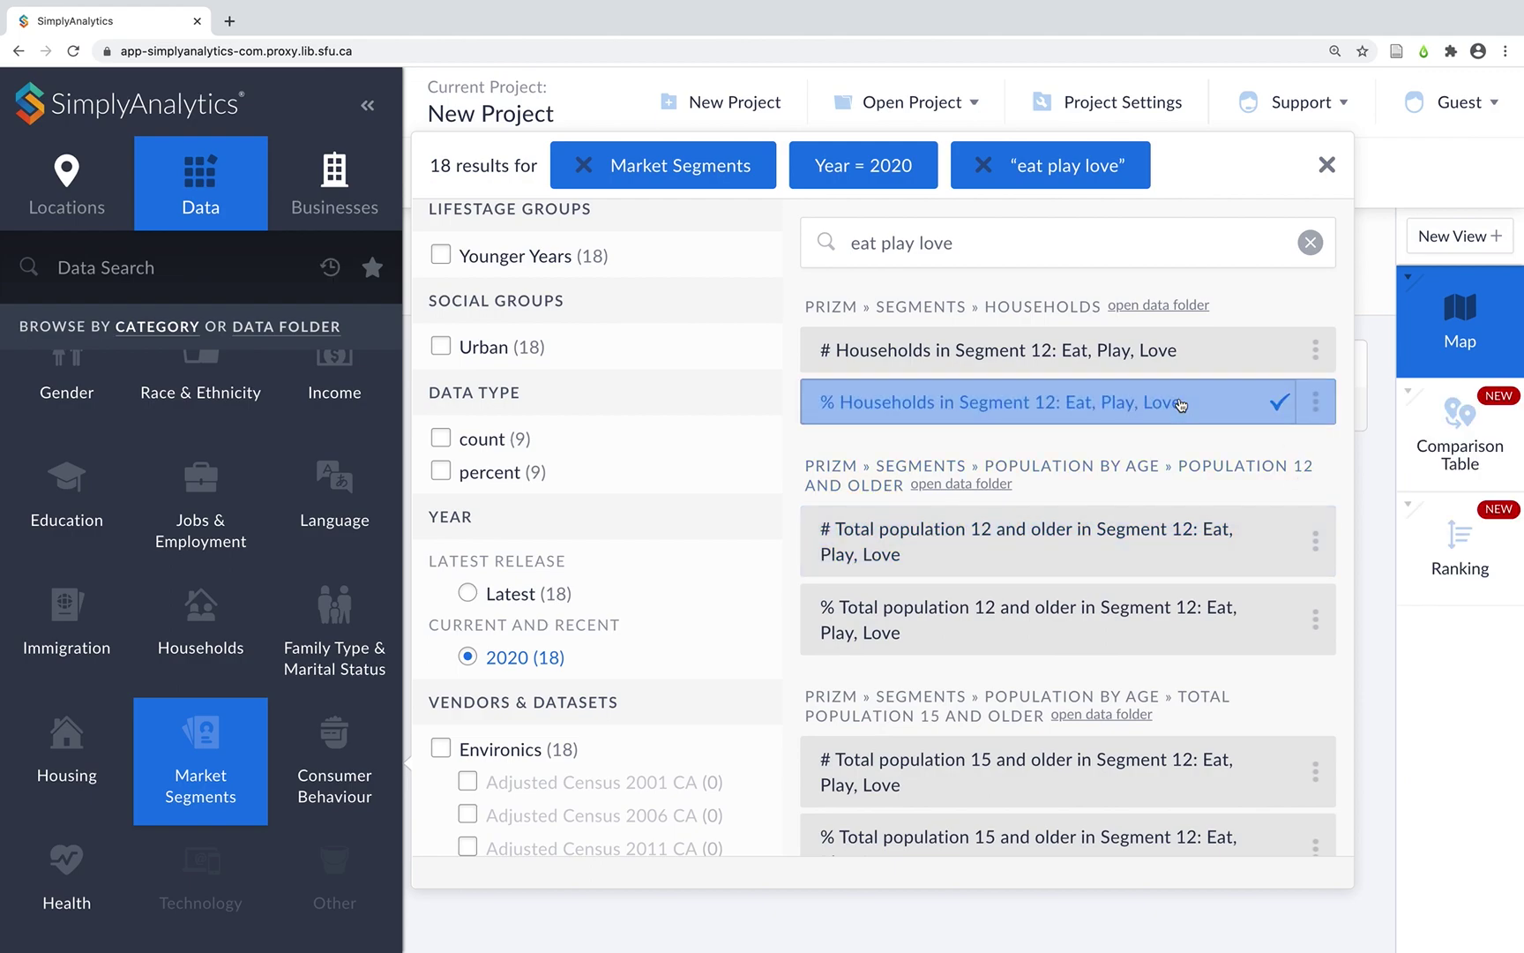
pyautogui.click(1326, 166)
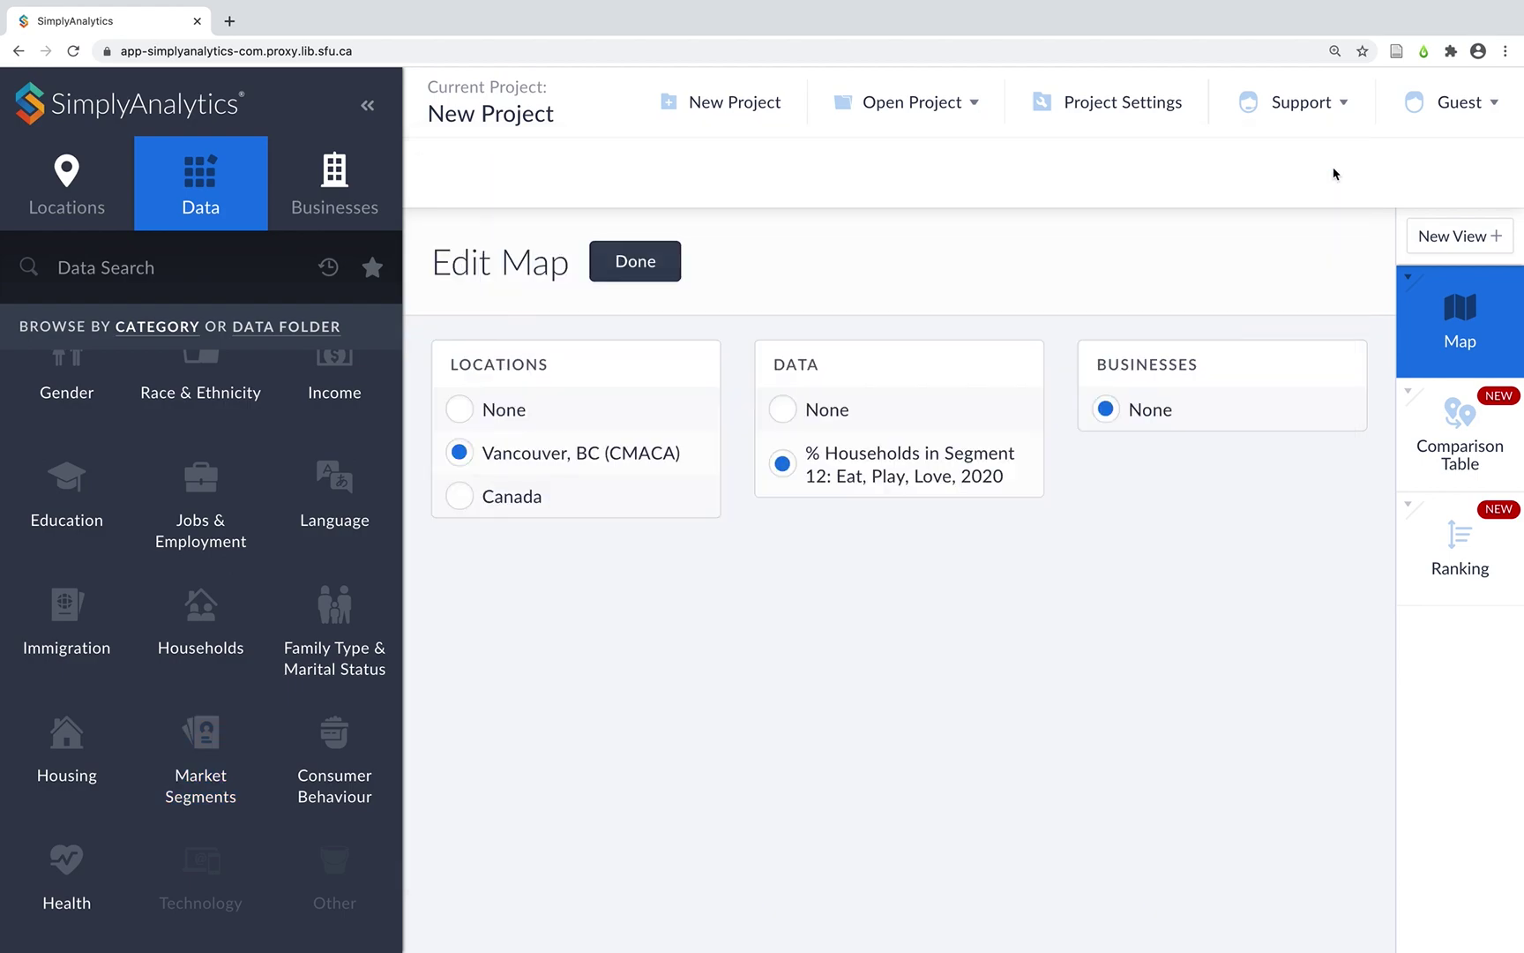
# - Finish editing the map, then review its data, location and geography dropdowns
pyautogui.click(1463, 311)
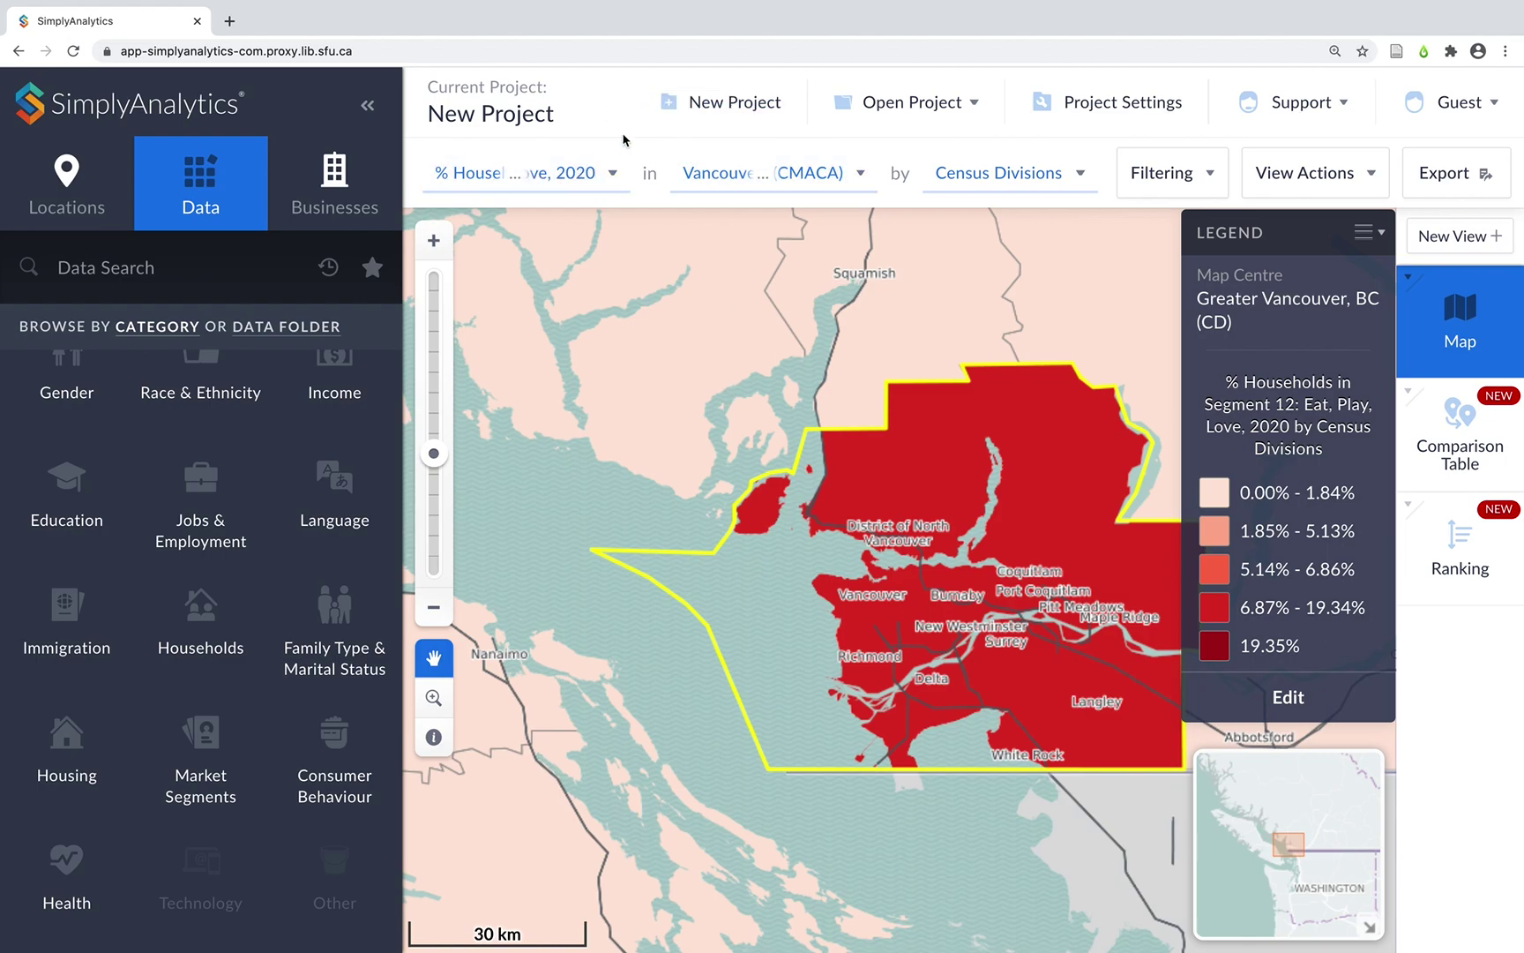
pyautogui.click(553, 173)
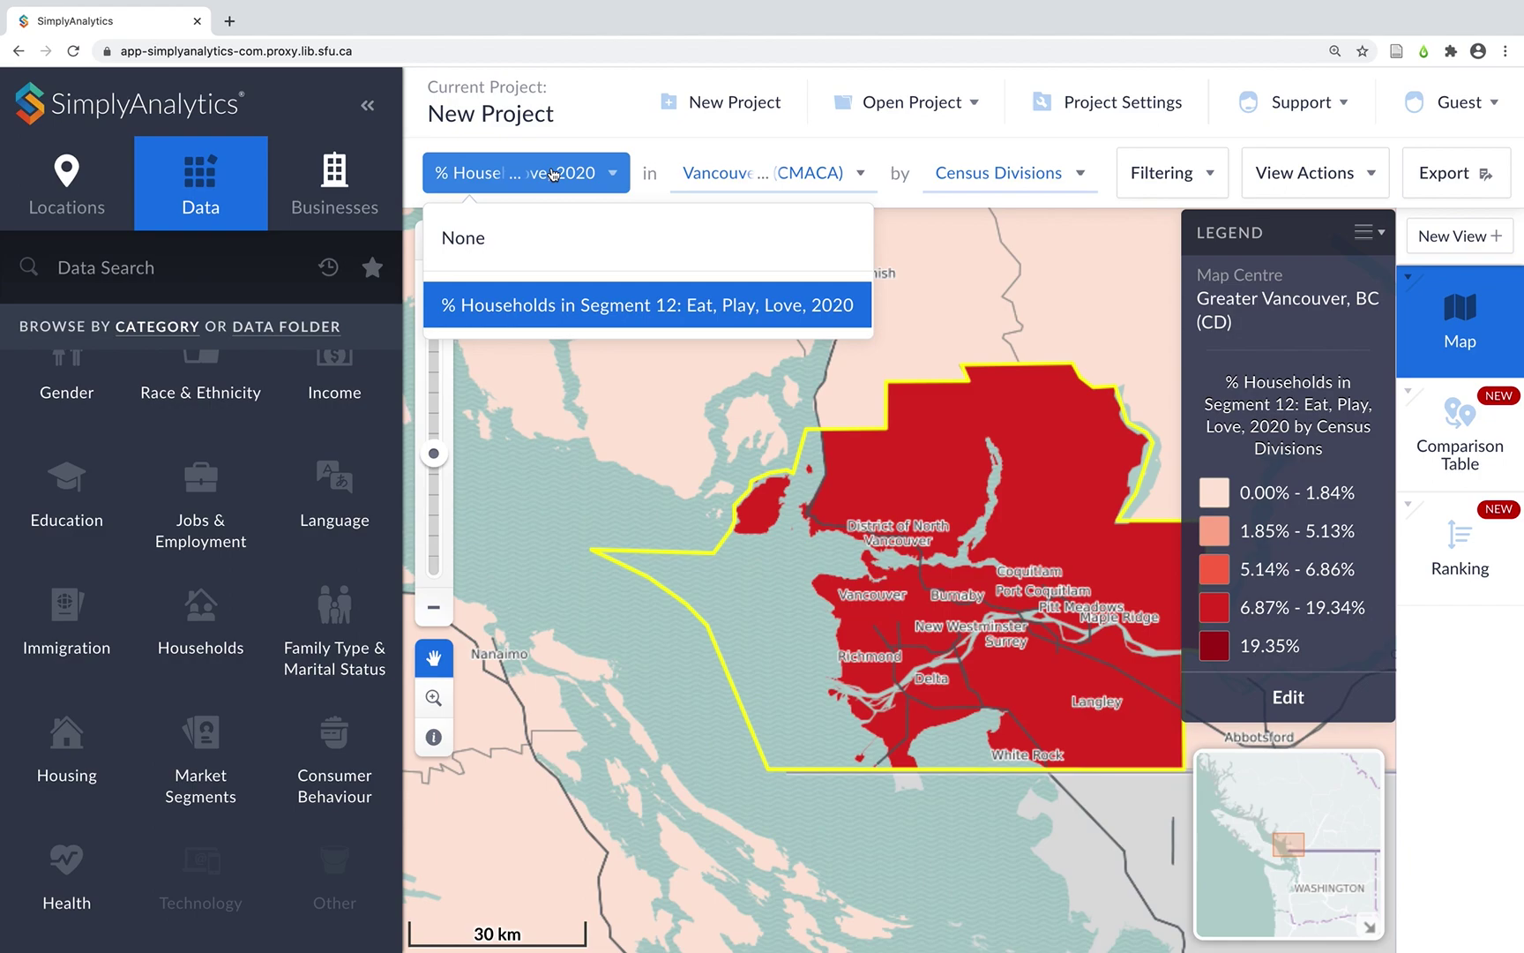
pyautogui.click(700, 166)
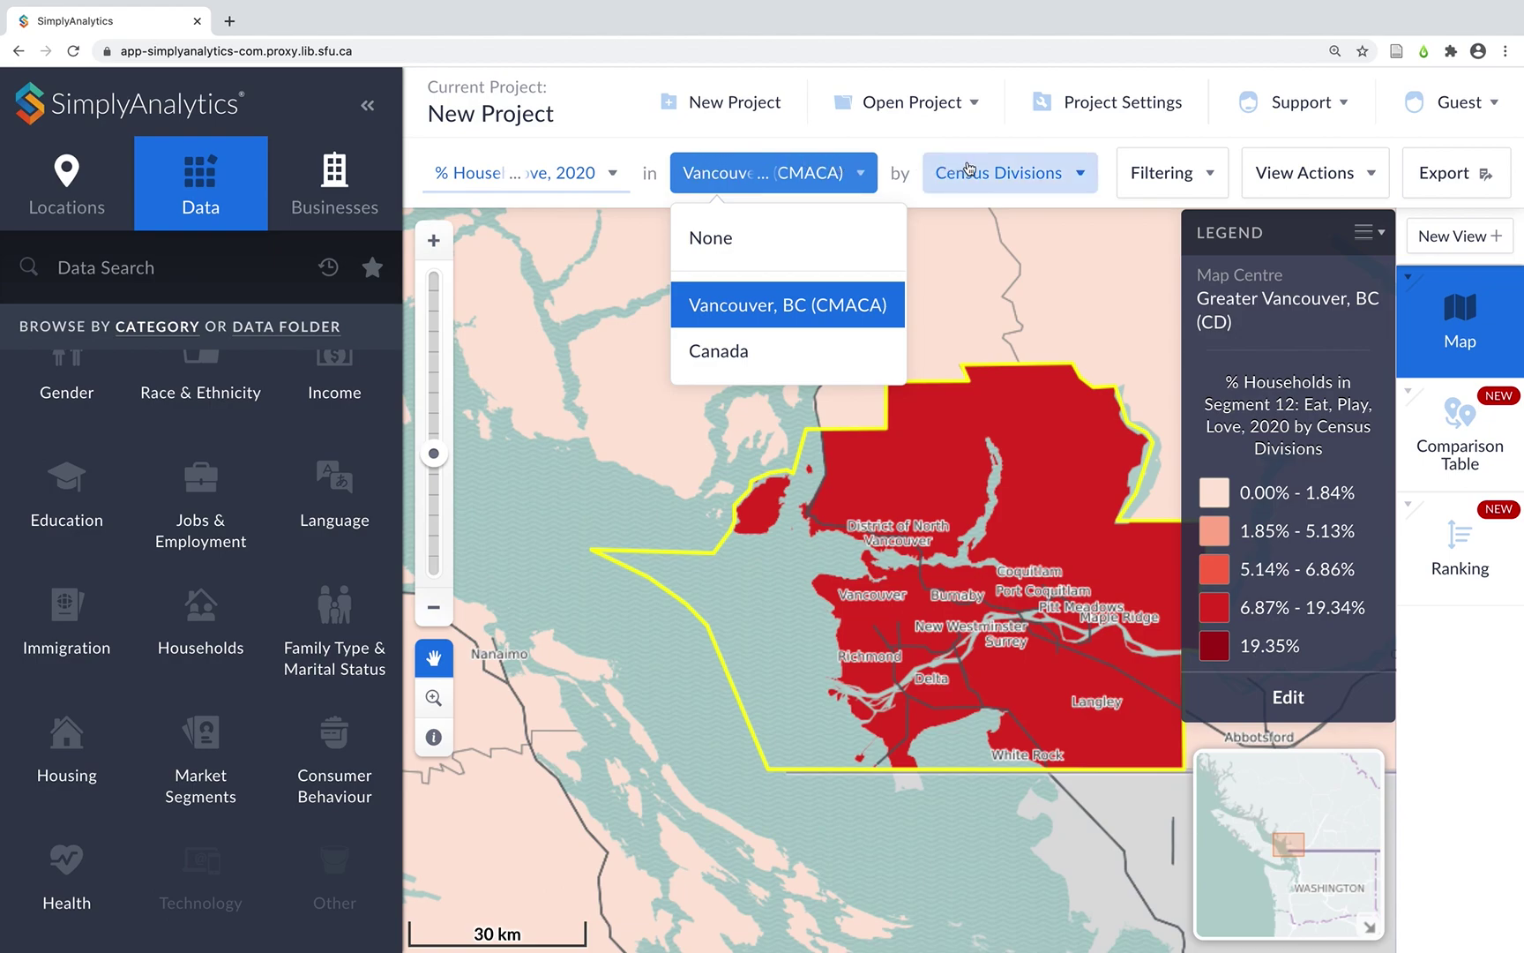
pyautogui.click(1020, 173)
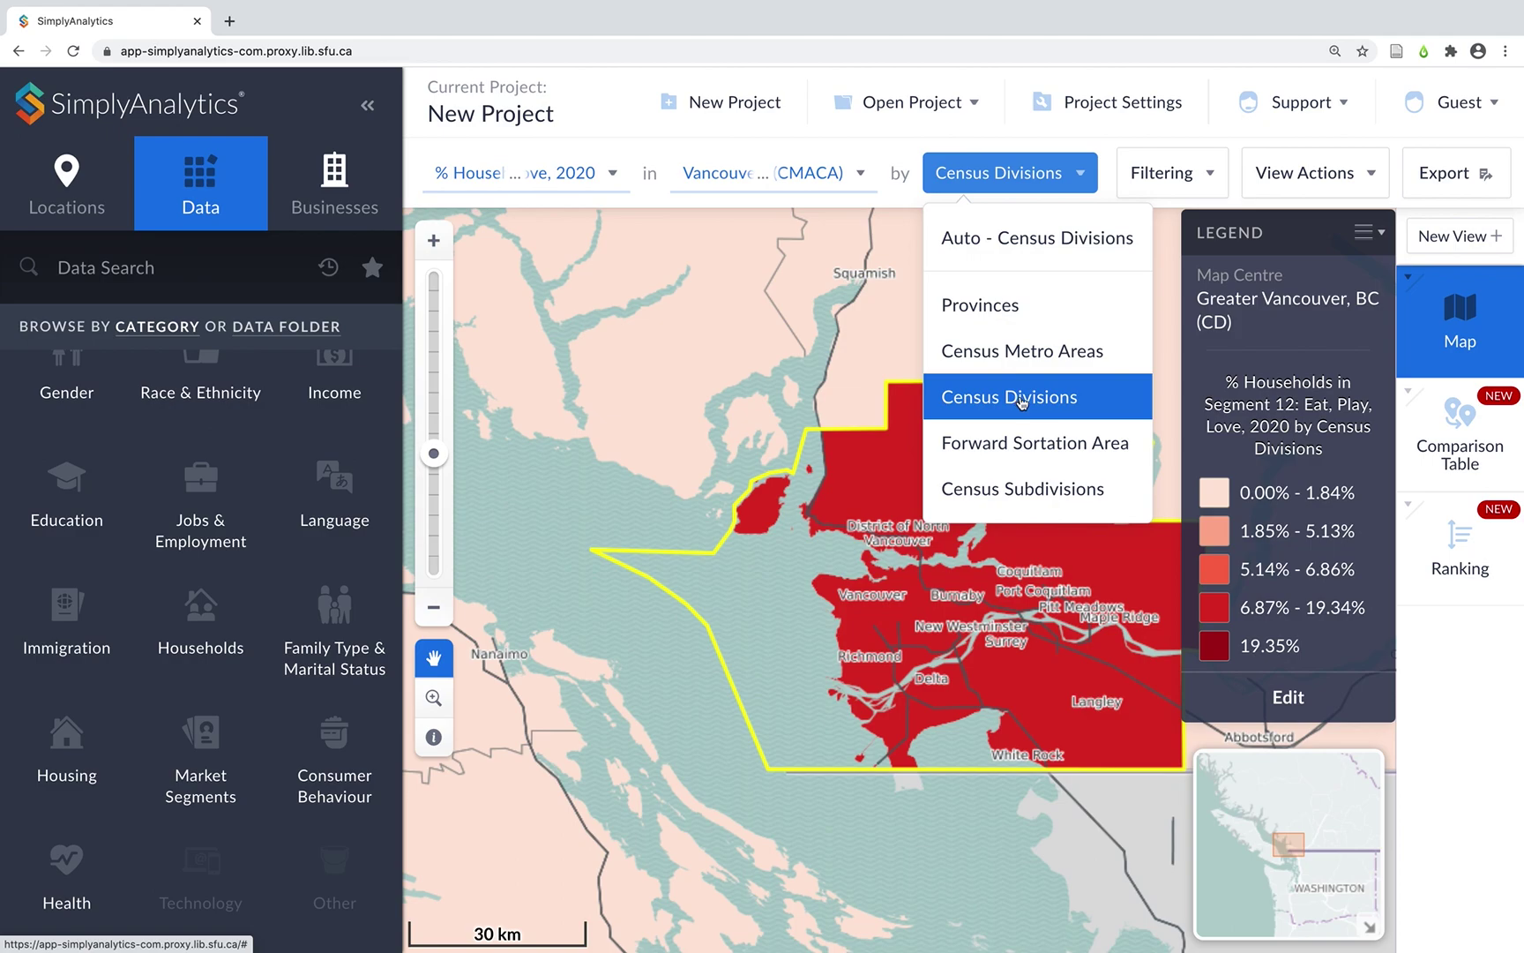
# - Change the map geography through Census Subdivisions and Census Tracts to Dissemination Areas, centring downtown Vancouver
pyautogui.click(1030, 488)
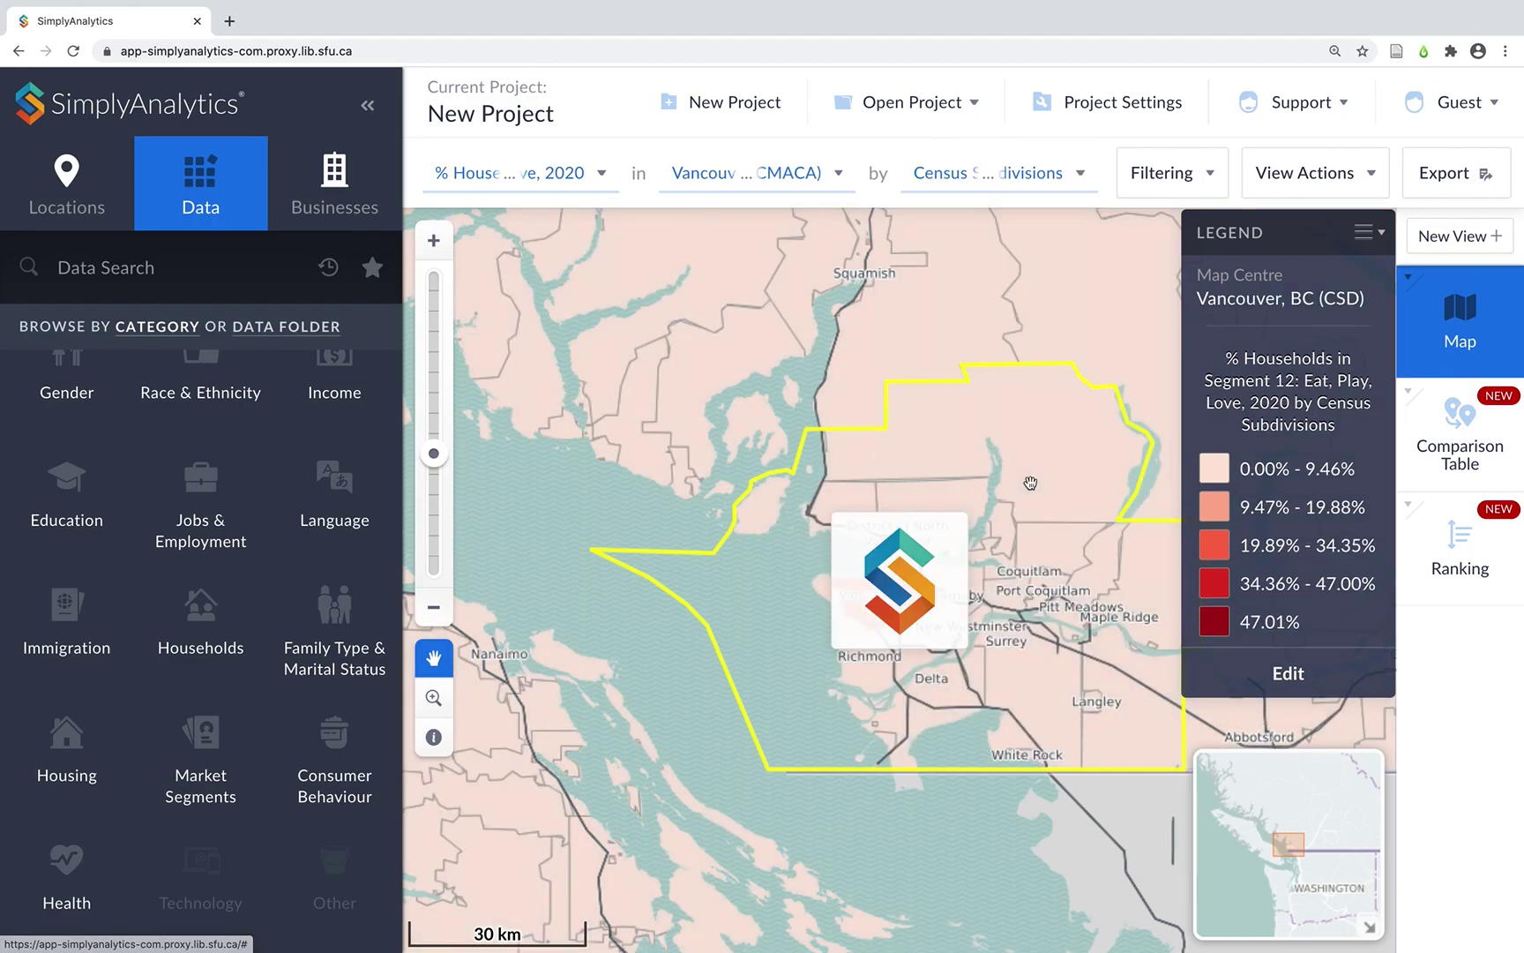
pyautogui.scroll(2, 880, 646)
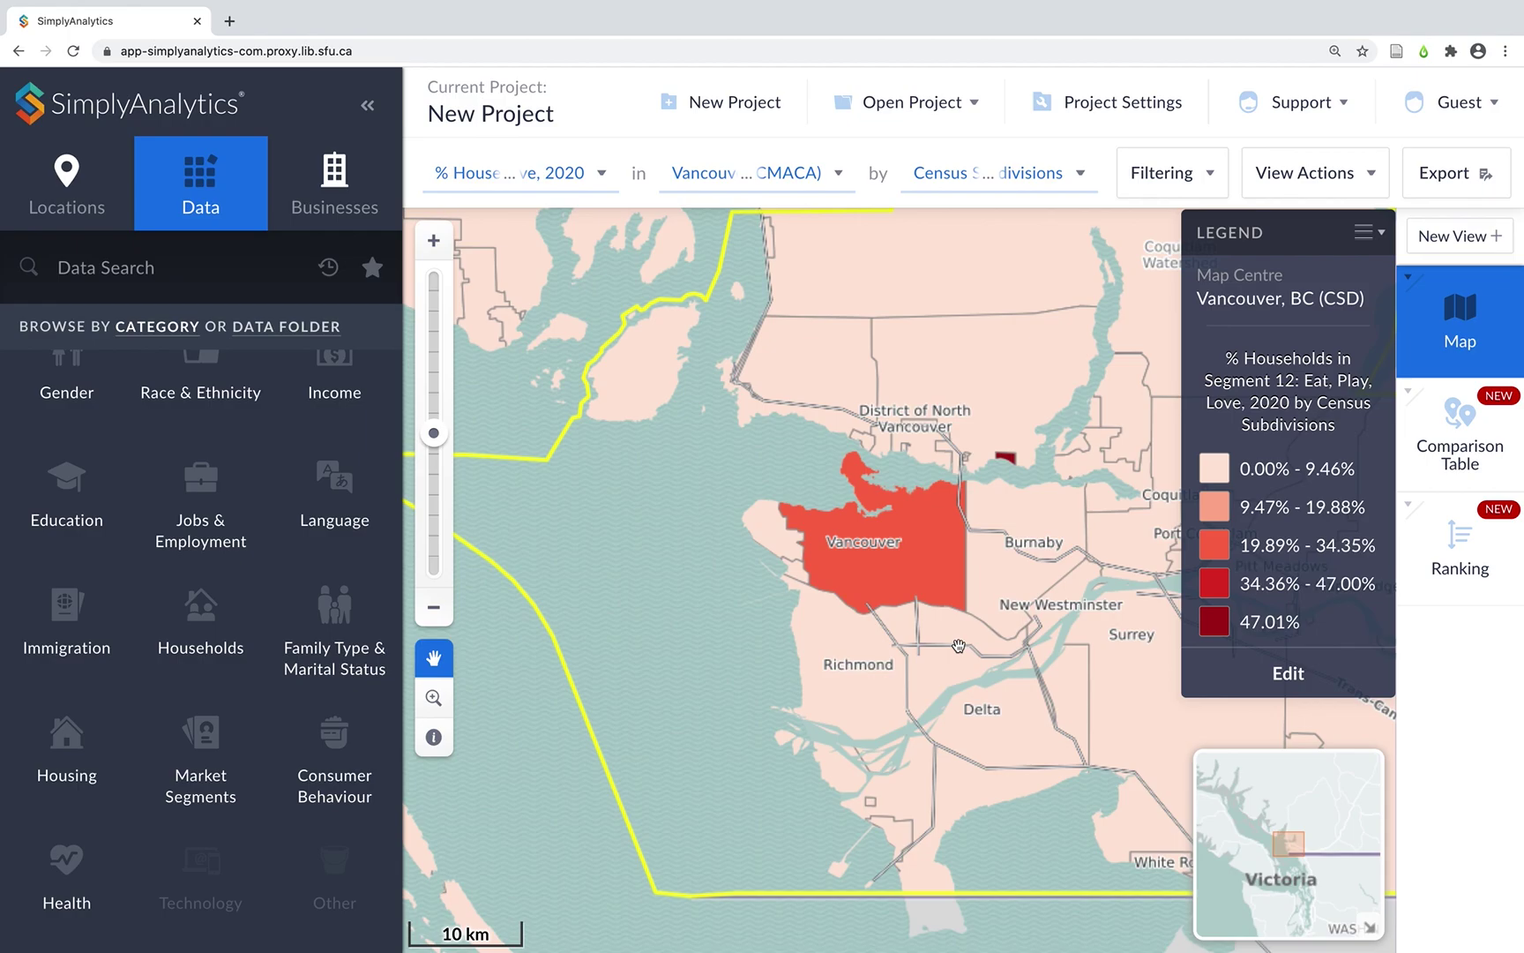
pyautogui.scroll(1, 971, 665)
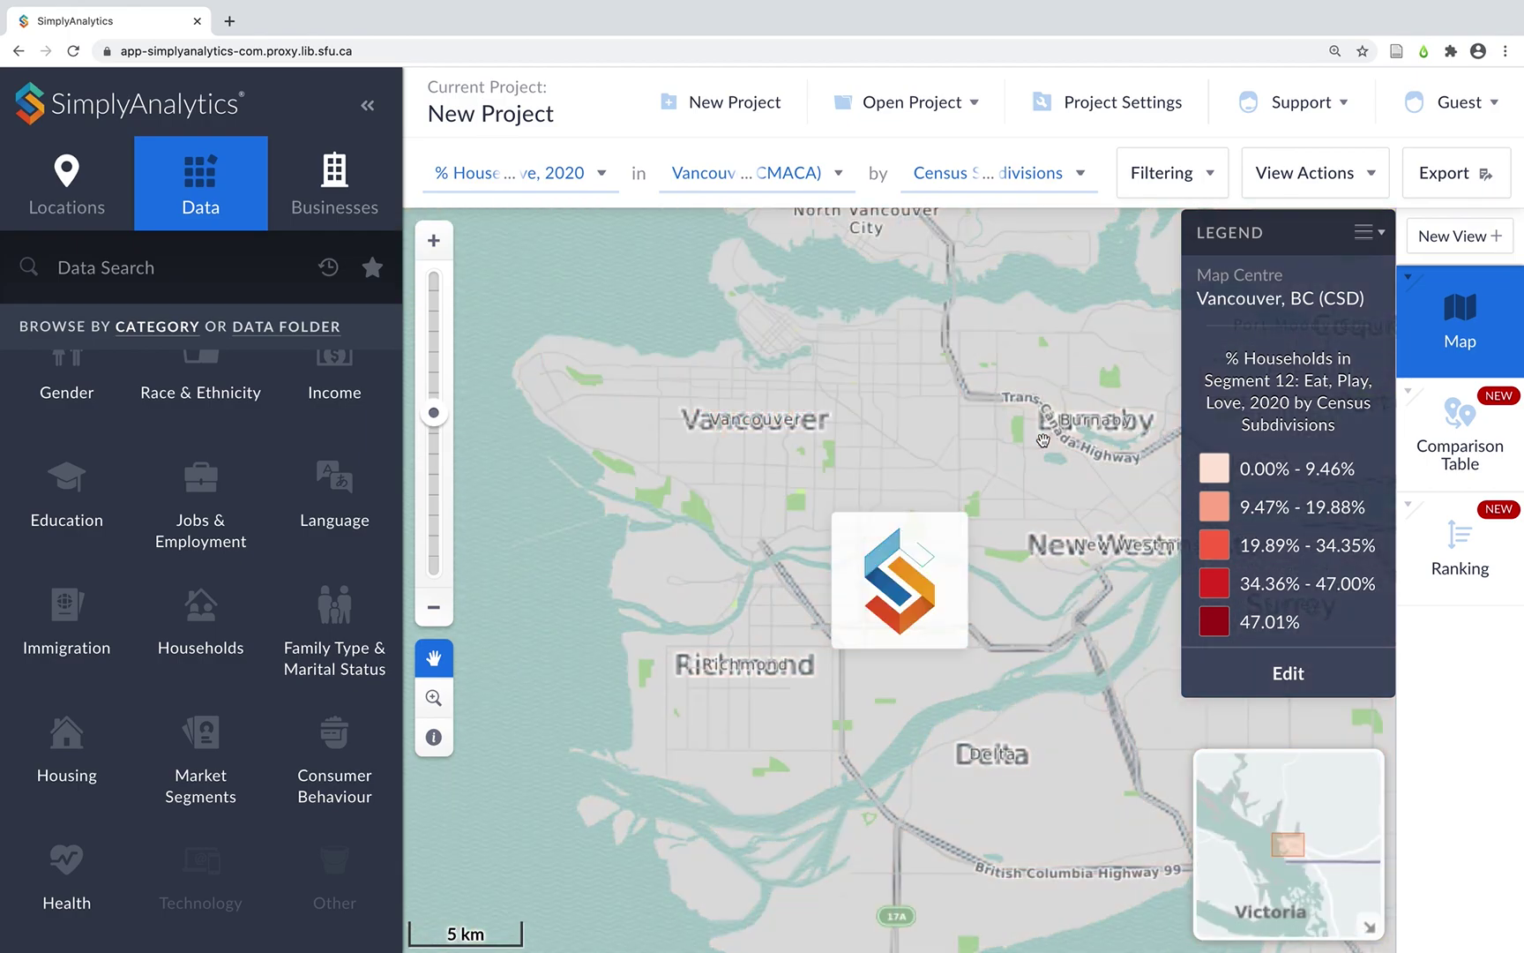
pyautogui.click(1064, 169)
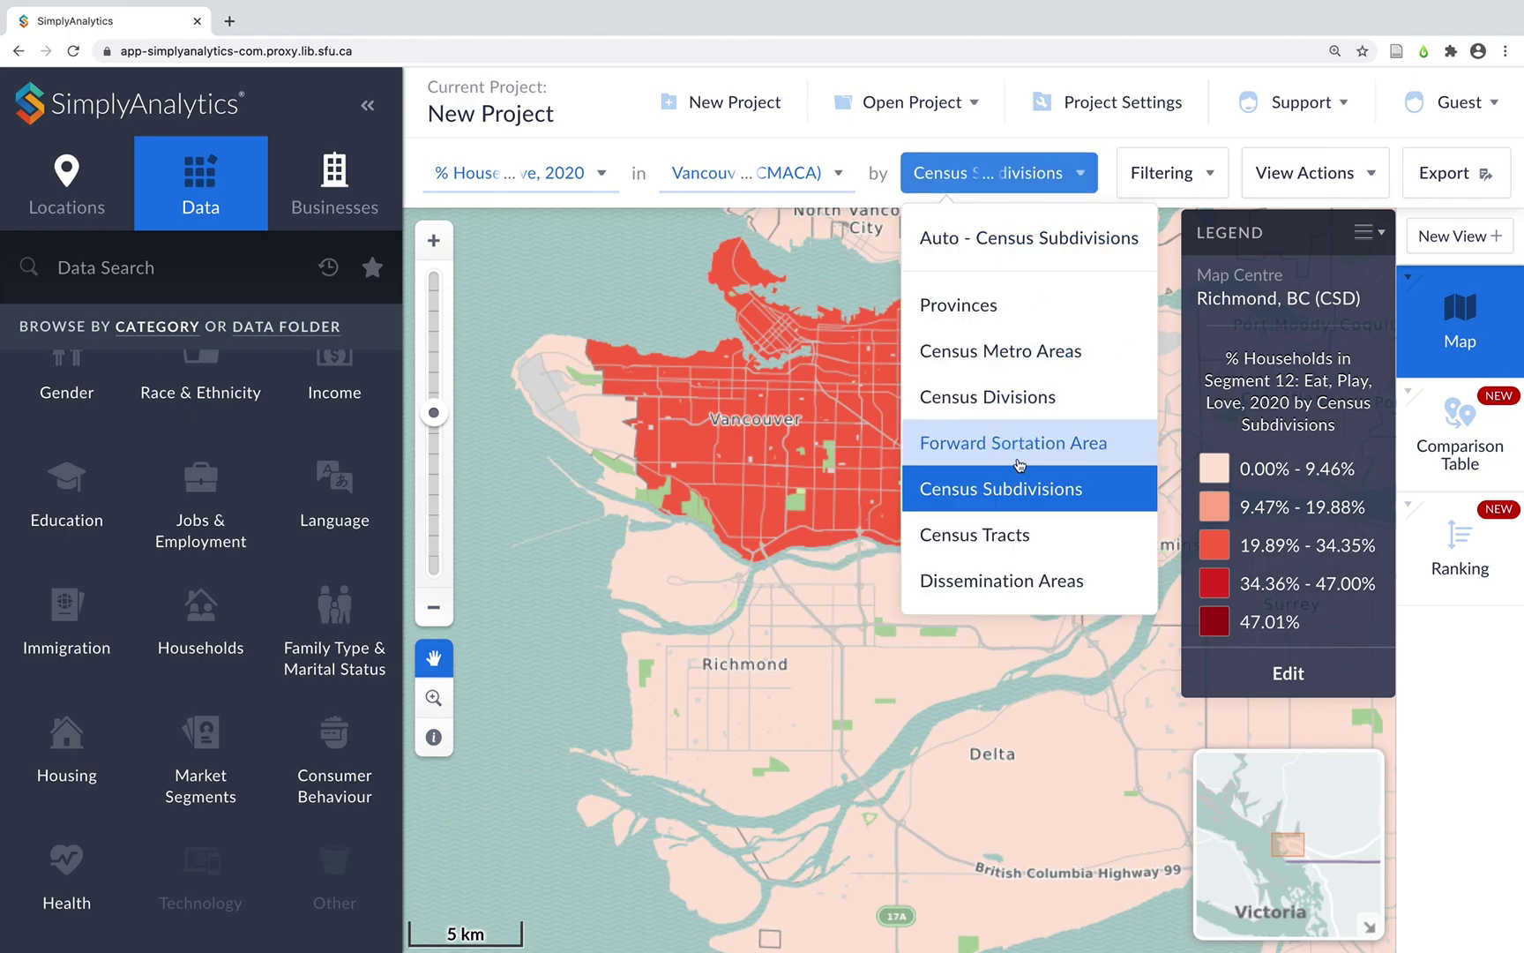
pyautogui.click(1006, 532)
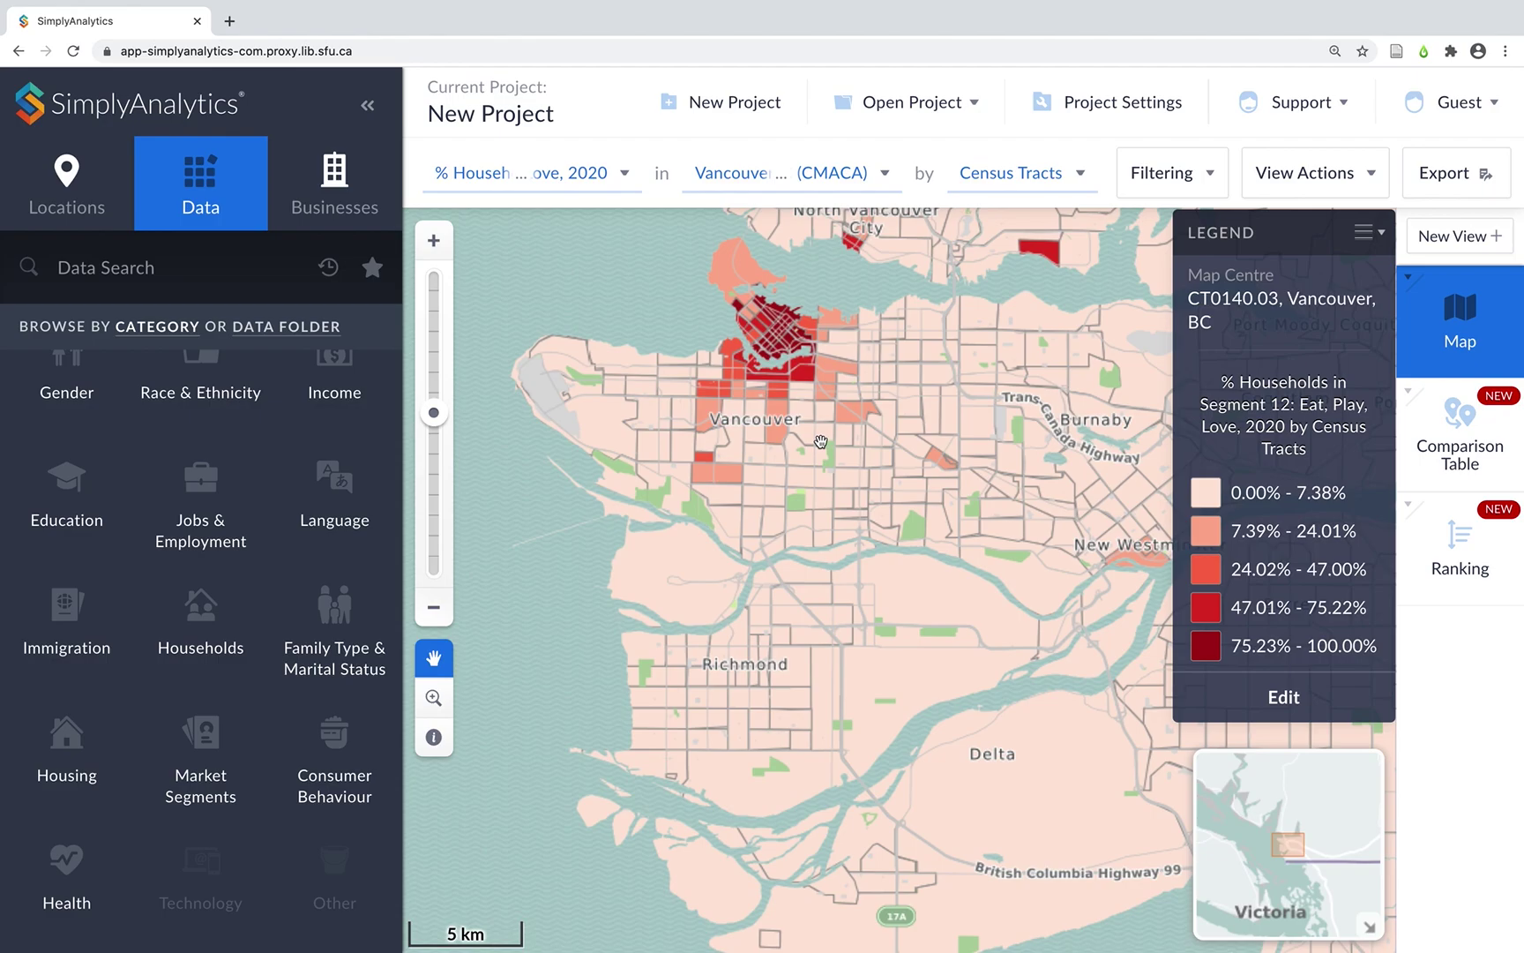
pyautogui.scroll(3, 820, 441)
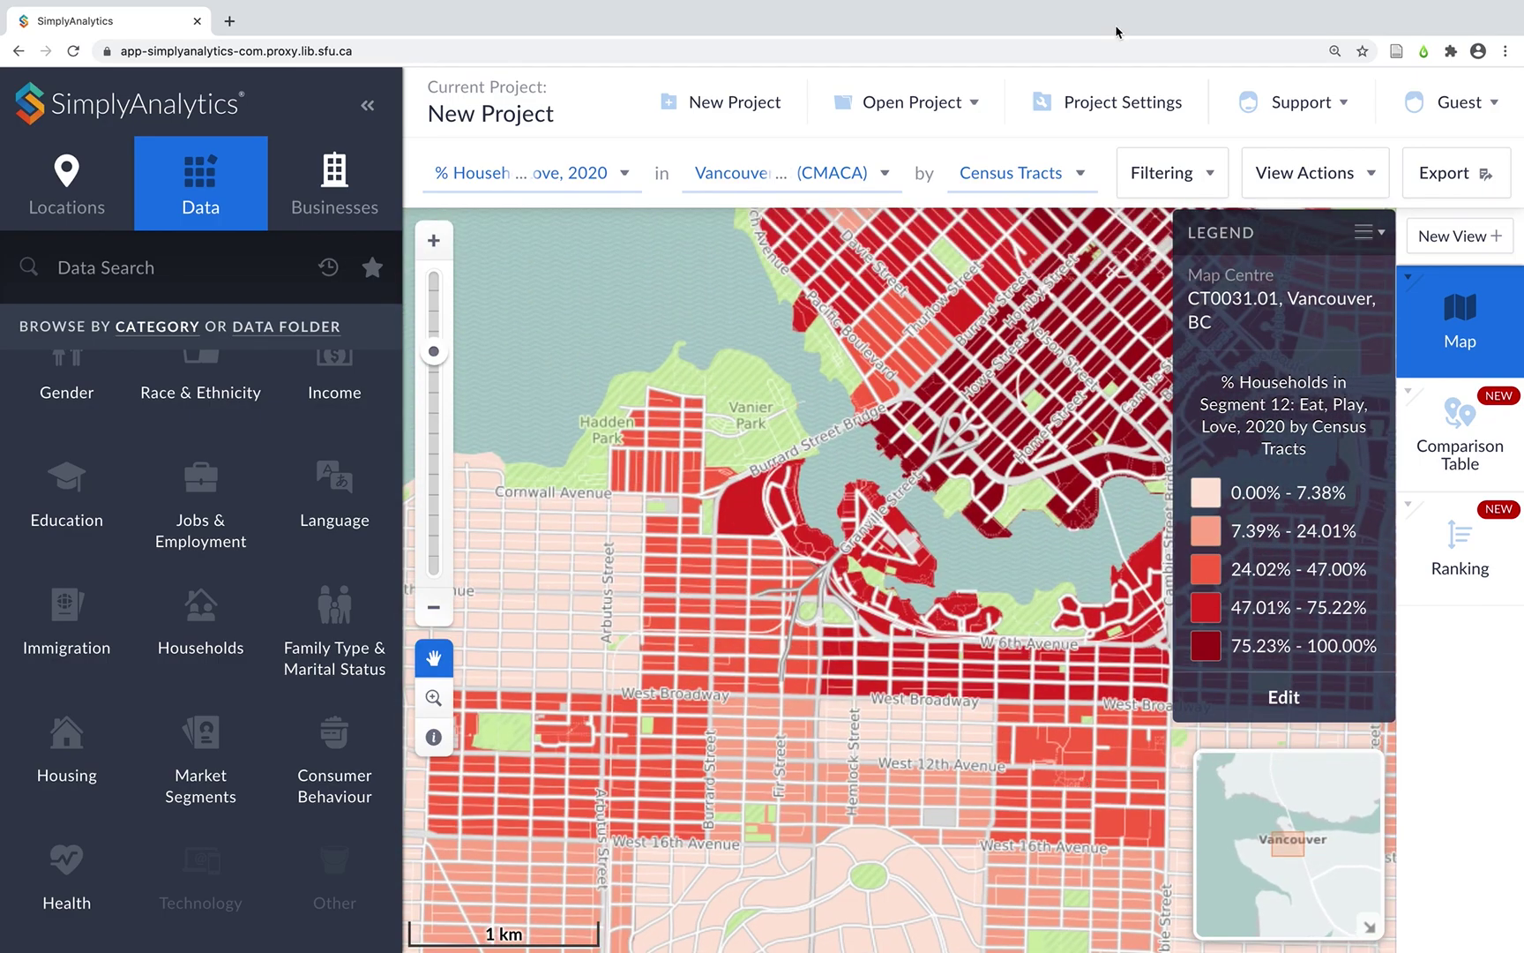
pyautogui.click(1015, 173)
pyautogui.click(1035, 584)
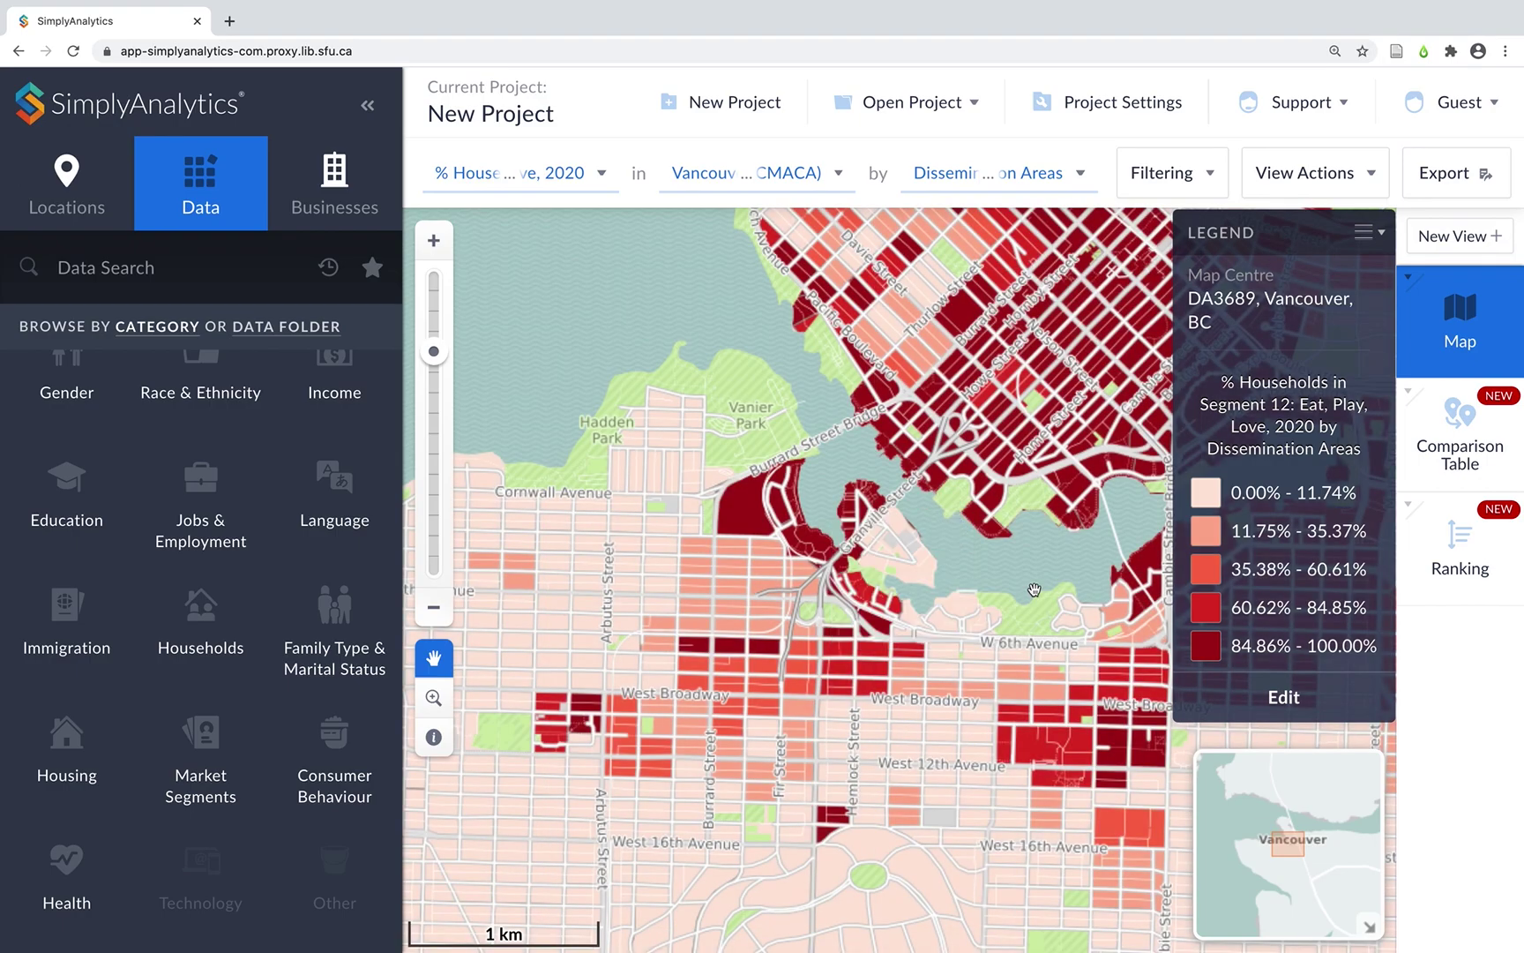
pyautogui.scroll(-3, 1002, 535)
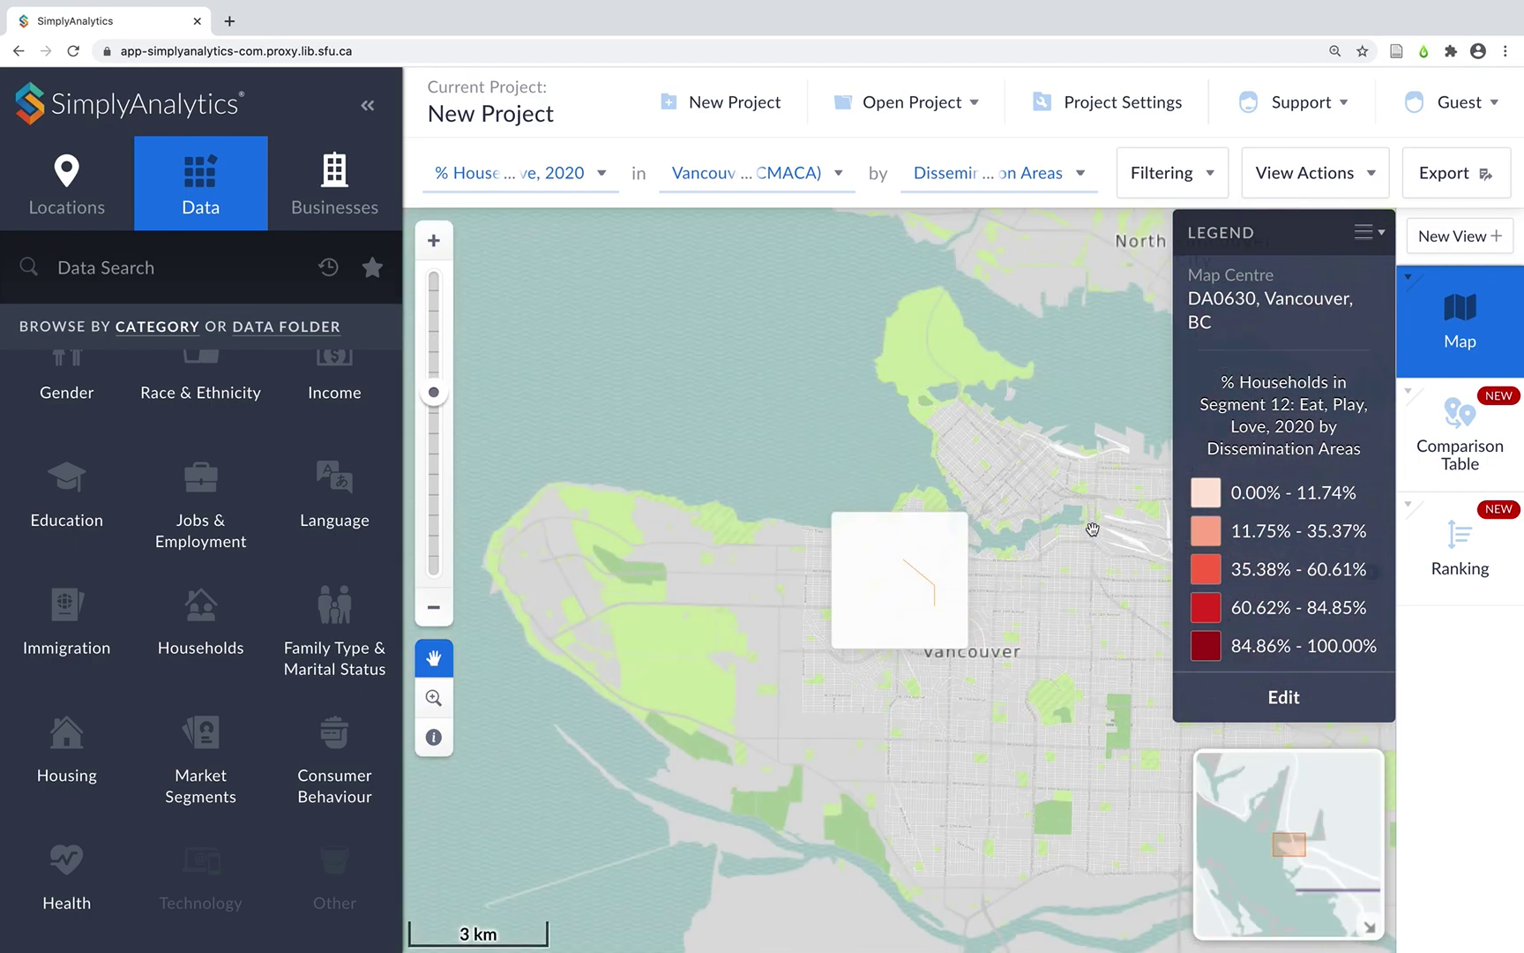
pyautogui.moveTo(1092, 529); pyautogui.dragTo(1016, 599)
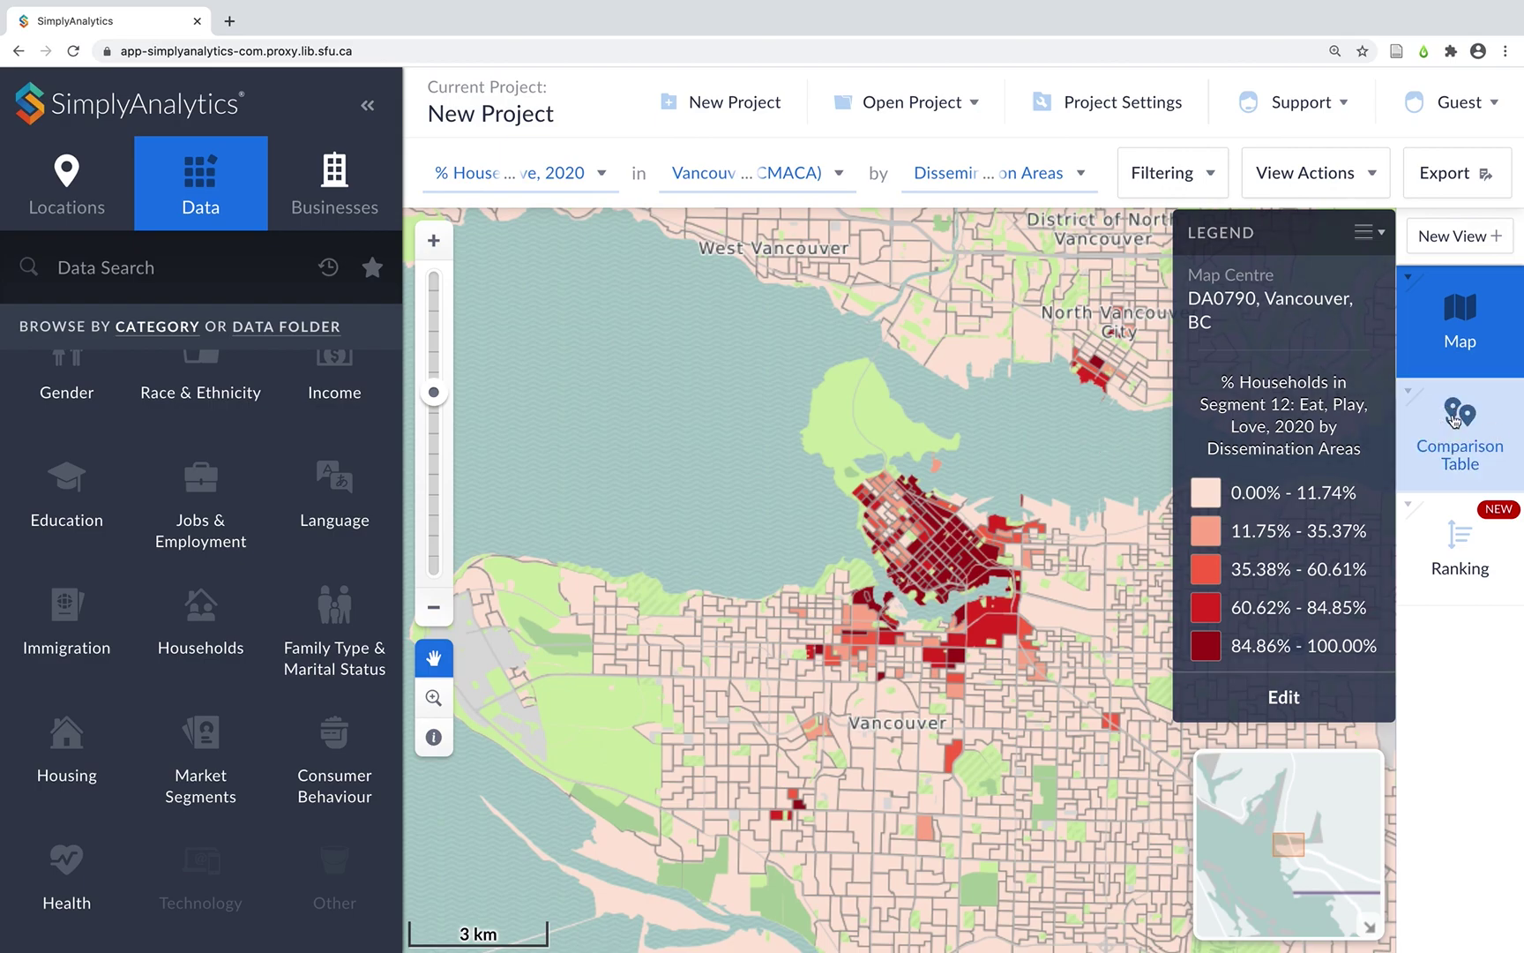
# - Switch to the comparison table and add # Households in Segment 12 from favourites
pyautogui.click(1491, 444)
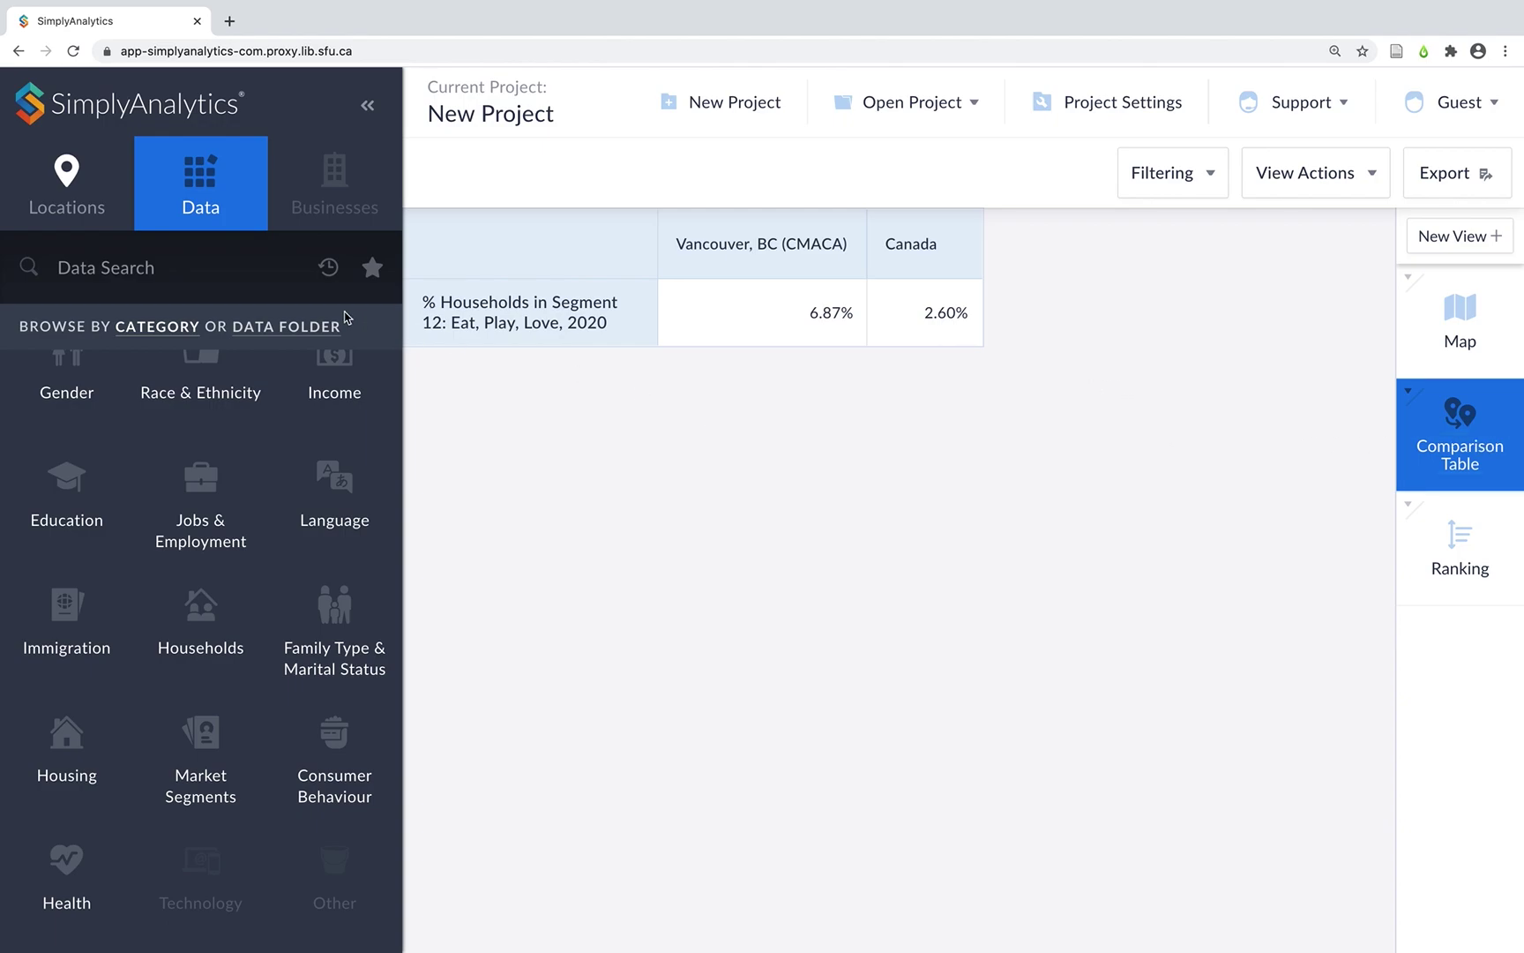
pyautogui.click(372, 269)
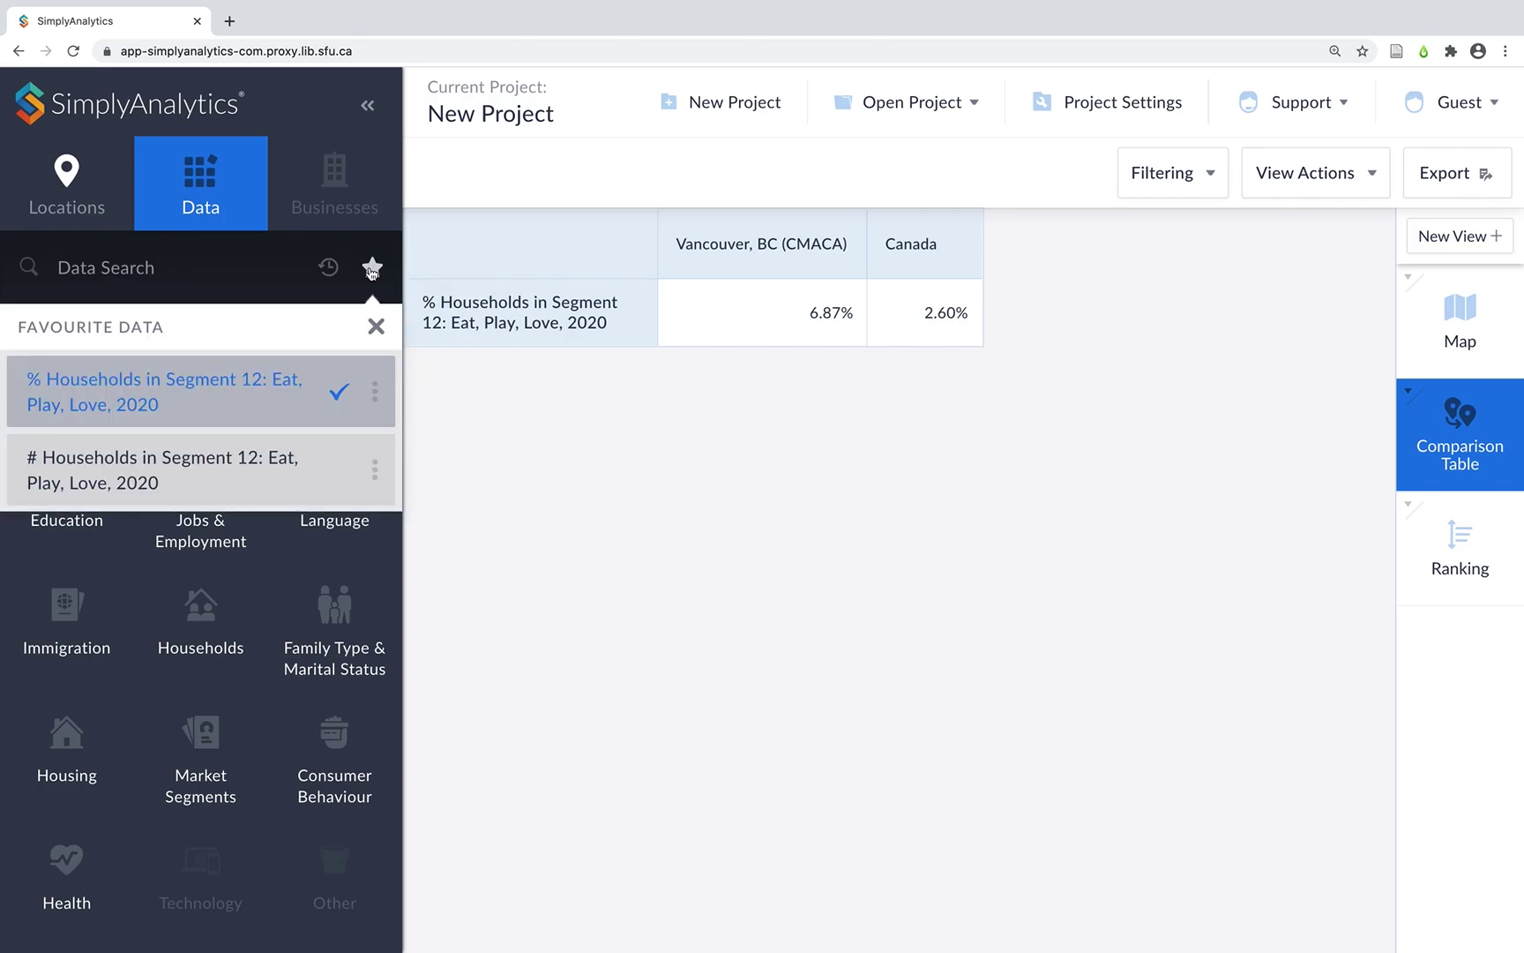
pyautogui.click(272, 473)
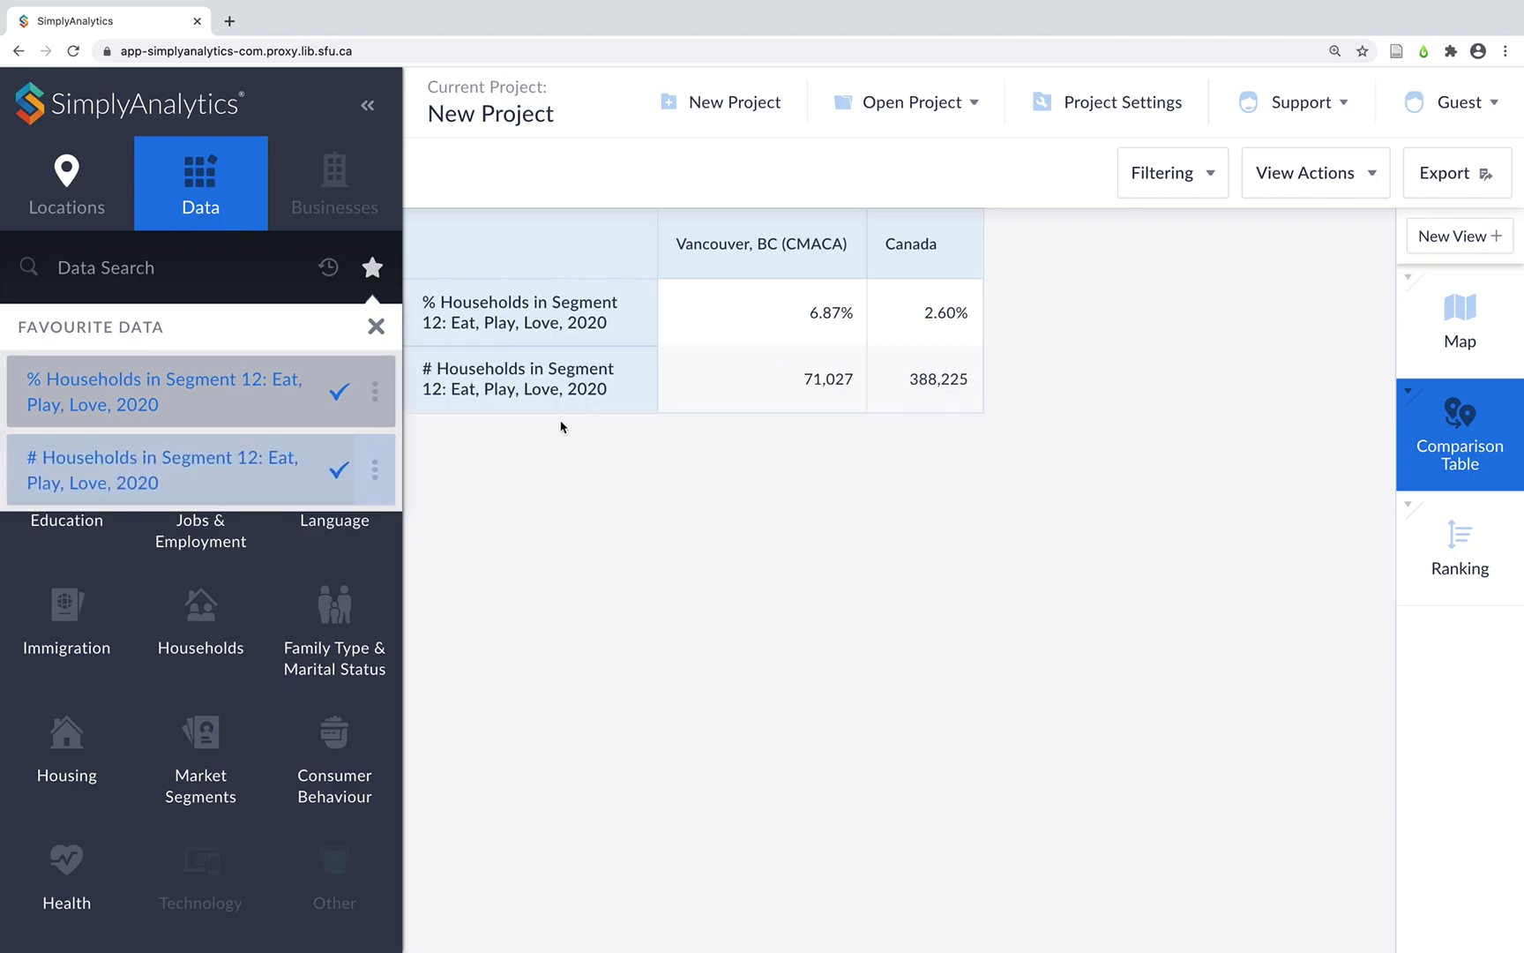
# - Remove the % Households in Segment 12 row, leaving 71,027 for Vancouver CMACA and 388,225 for Canada
pyautogui.click(631, 316)
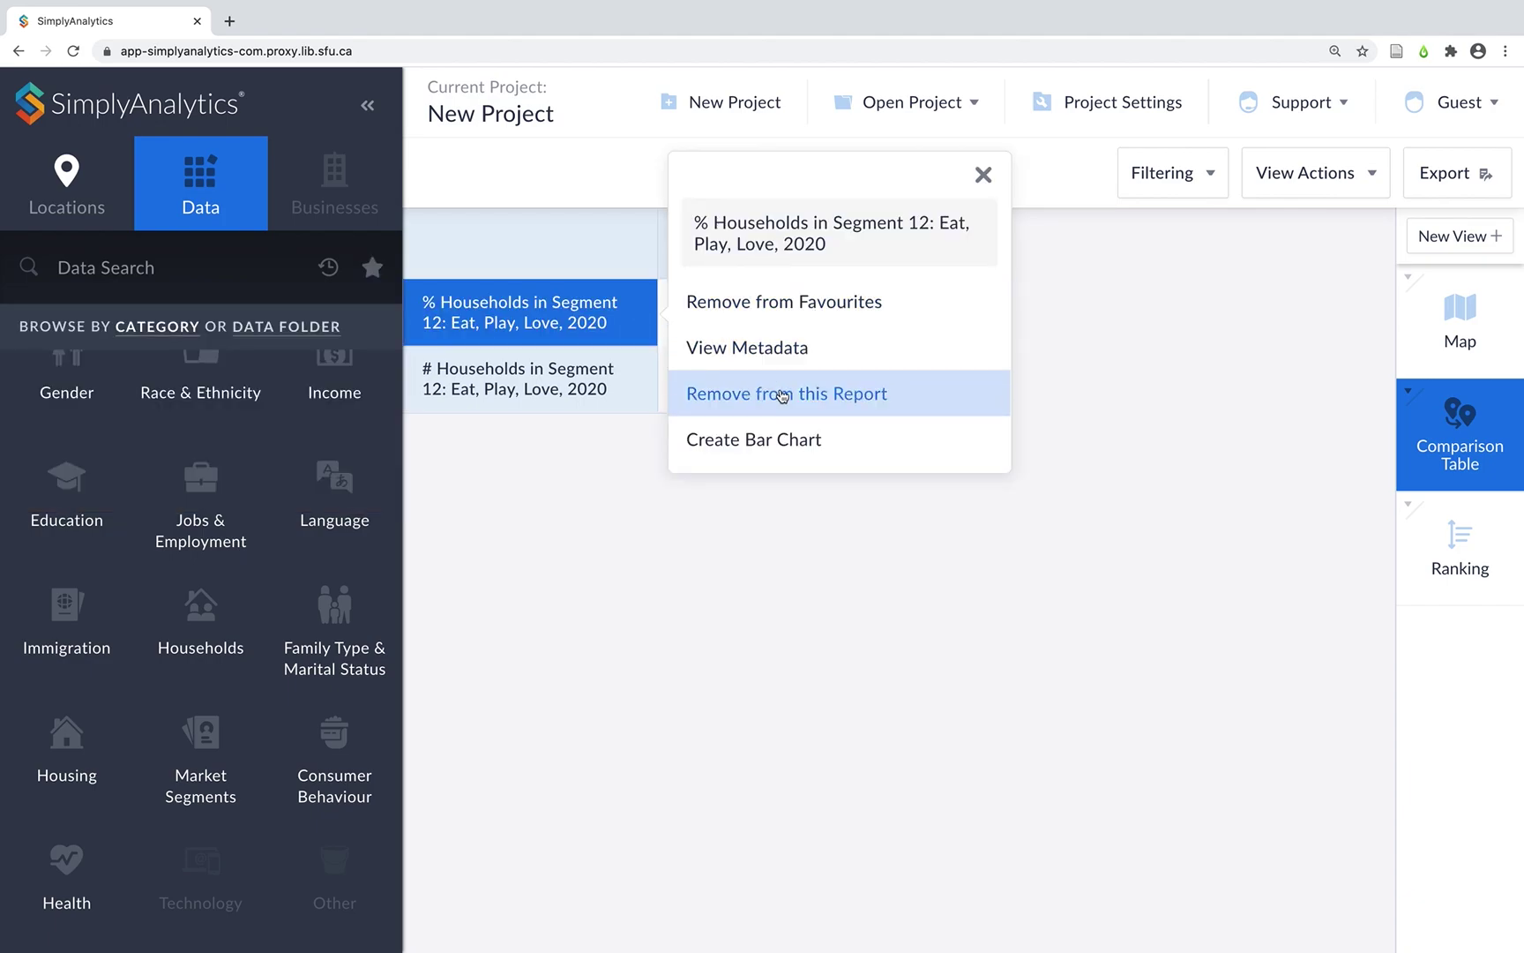
pyautogui.click(919, 393)
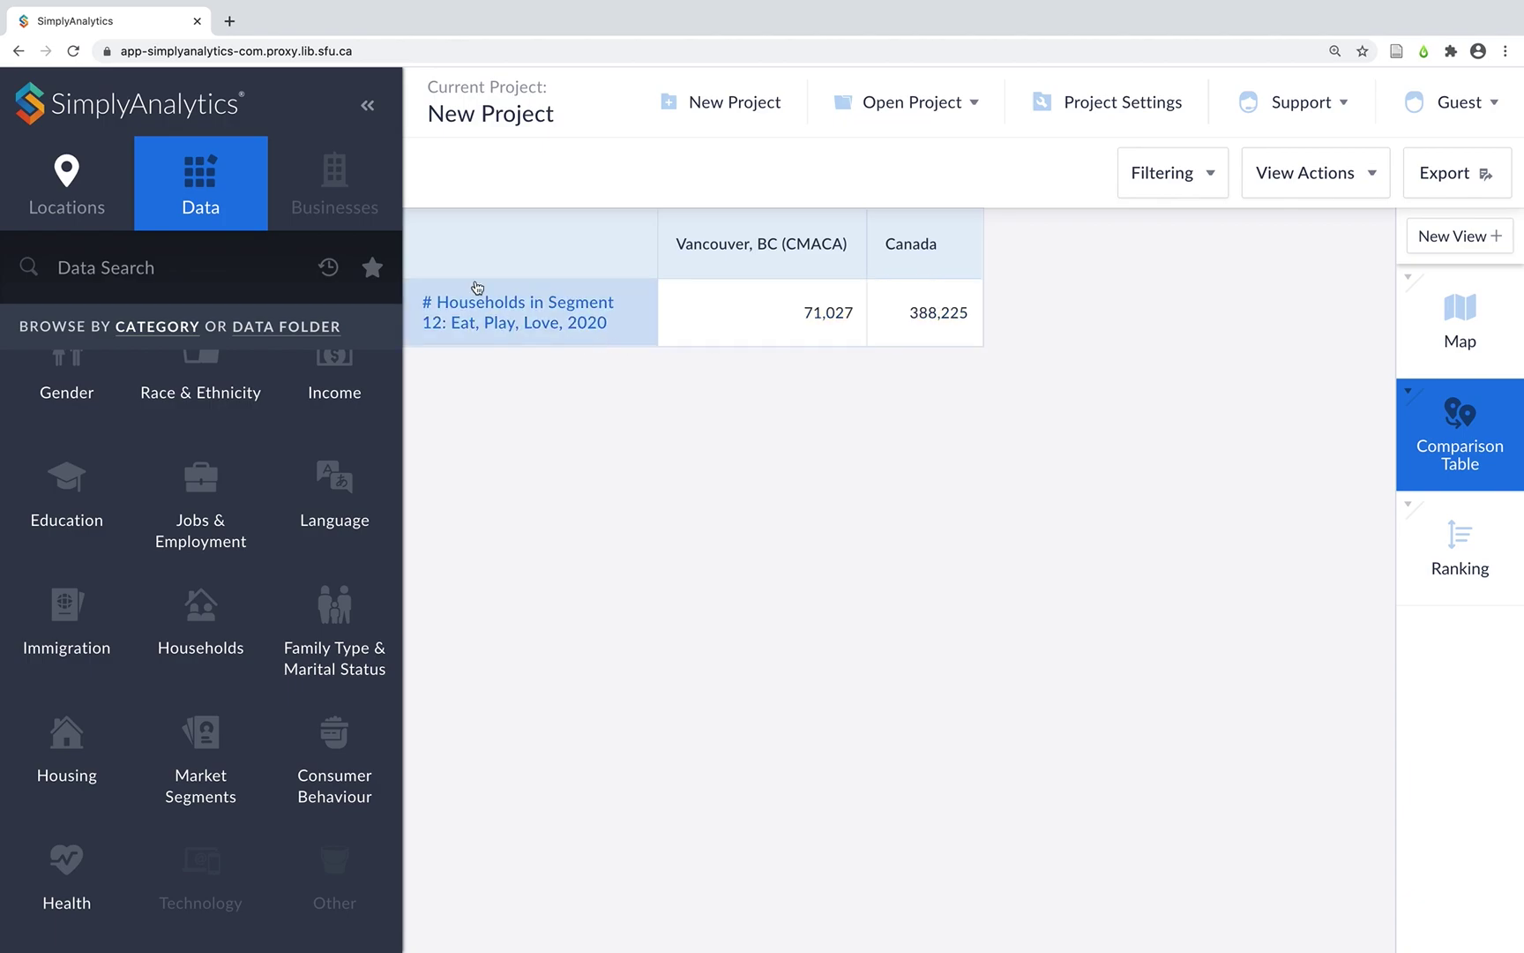
pyautogui.click(71, 181)
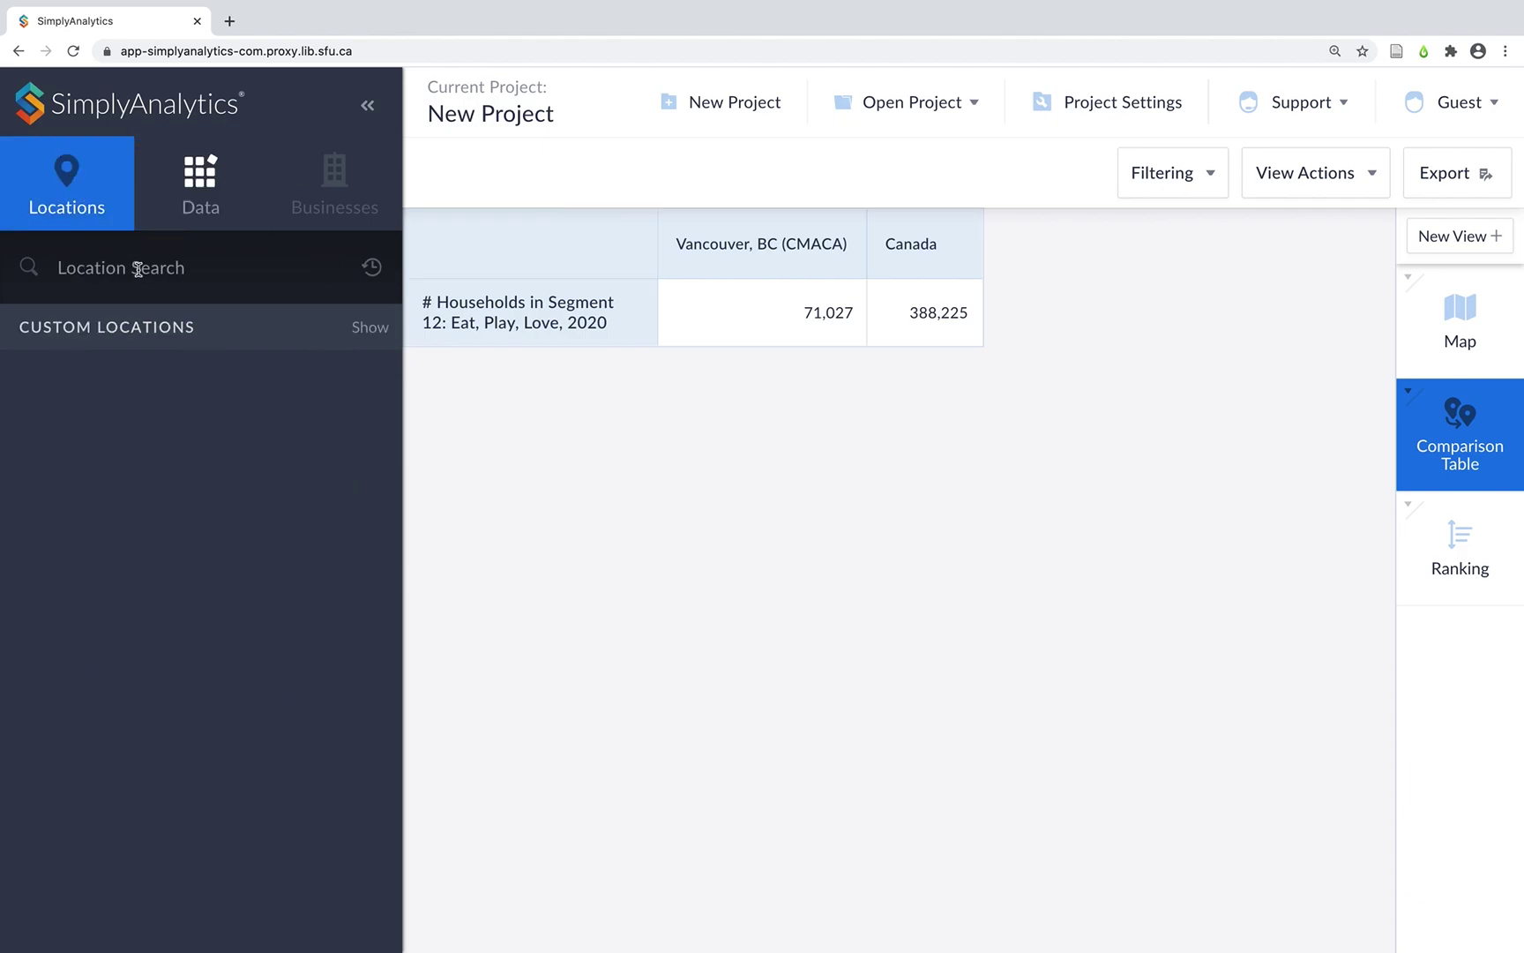
# - Add Vancouver, BC (CSD) via a 'vancouver' search and move its column to first position
pyautogui.click(147, 279)
pyautogui.write('vancouver')
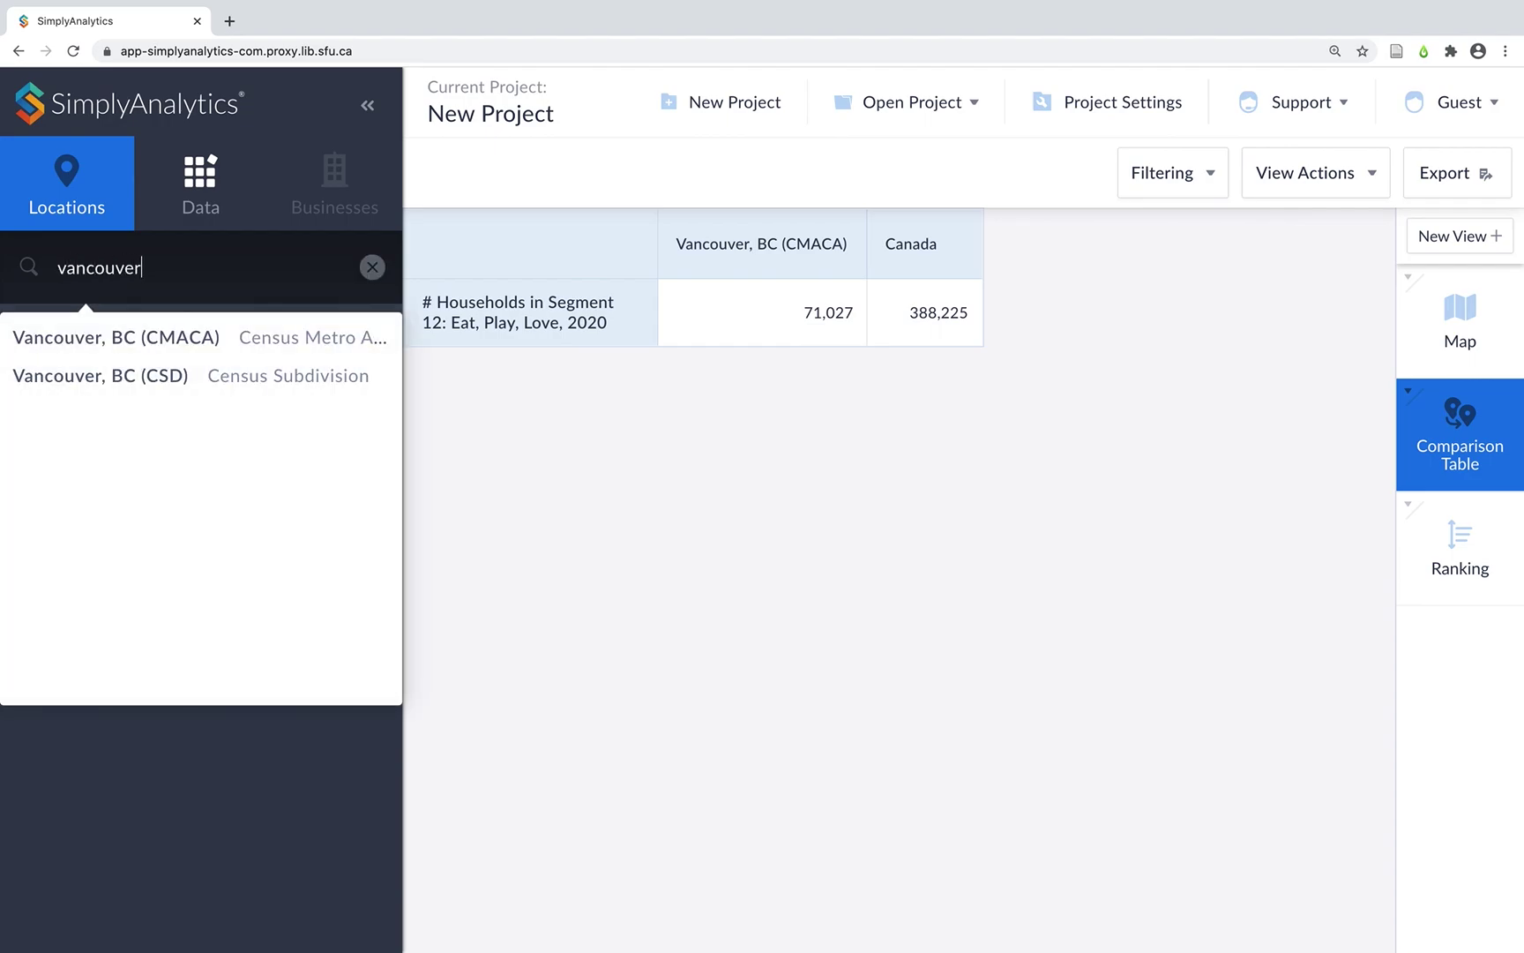
pyautogui.click(205, 382)
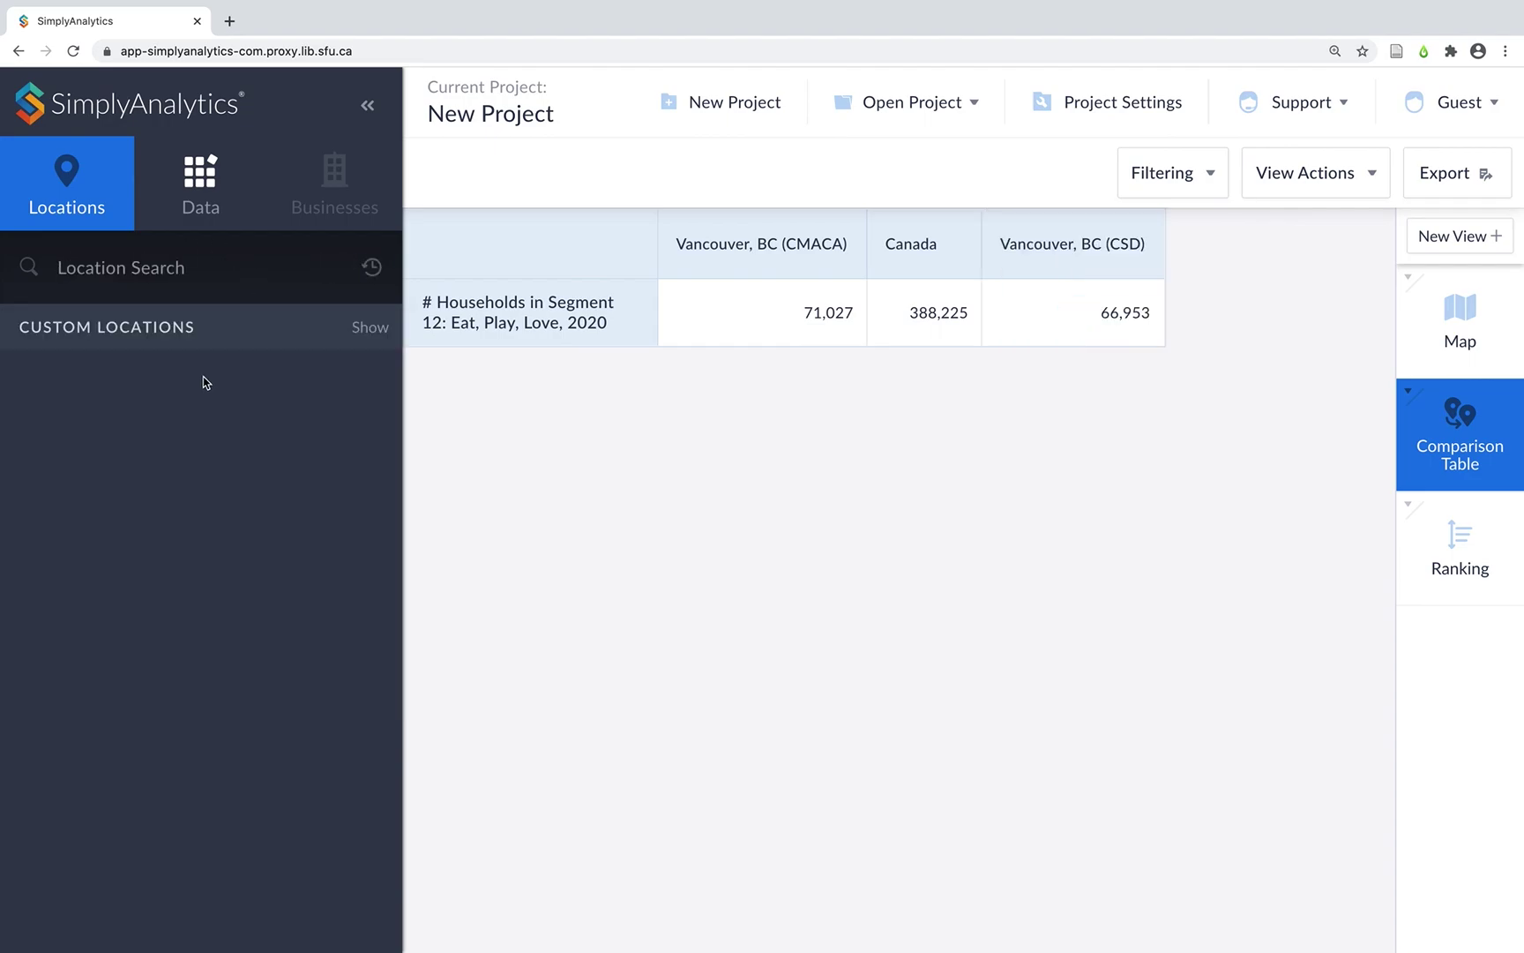
pyautogui.moveTo(1024, 234); pyautogui.dragTo(661, 244)
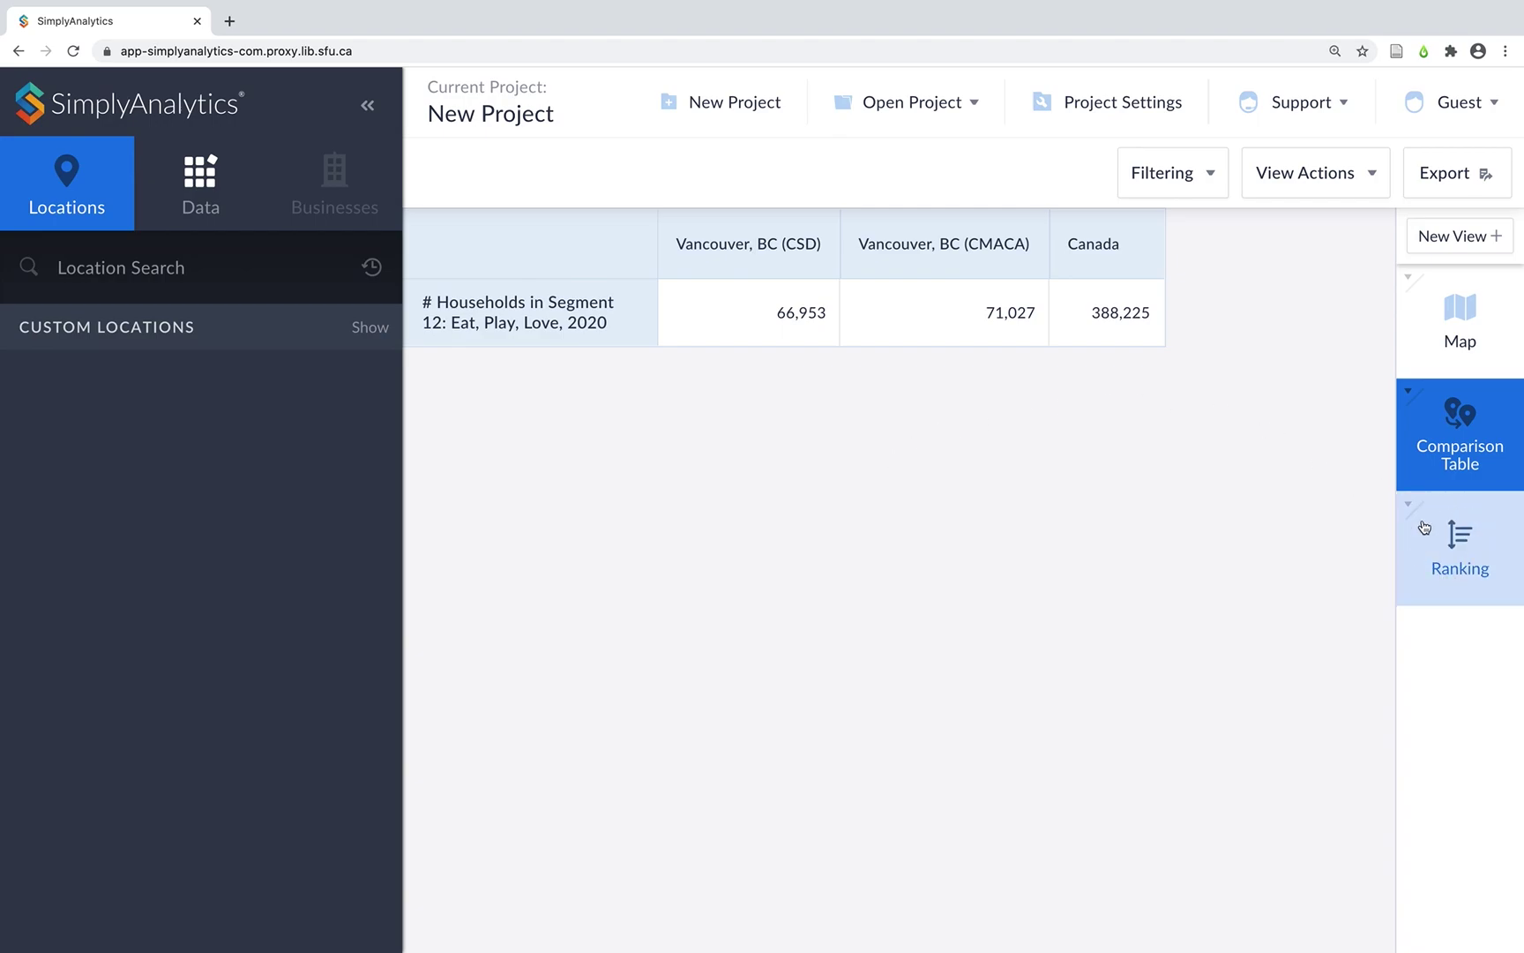
# - Show the Ranking view with the # Households in Segment 12 column and no % Households column
pyautogui.click(1460, 564)
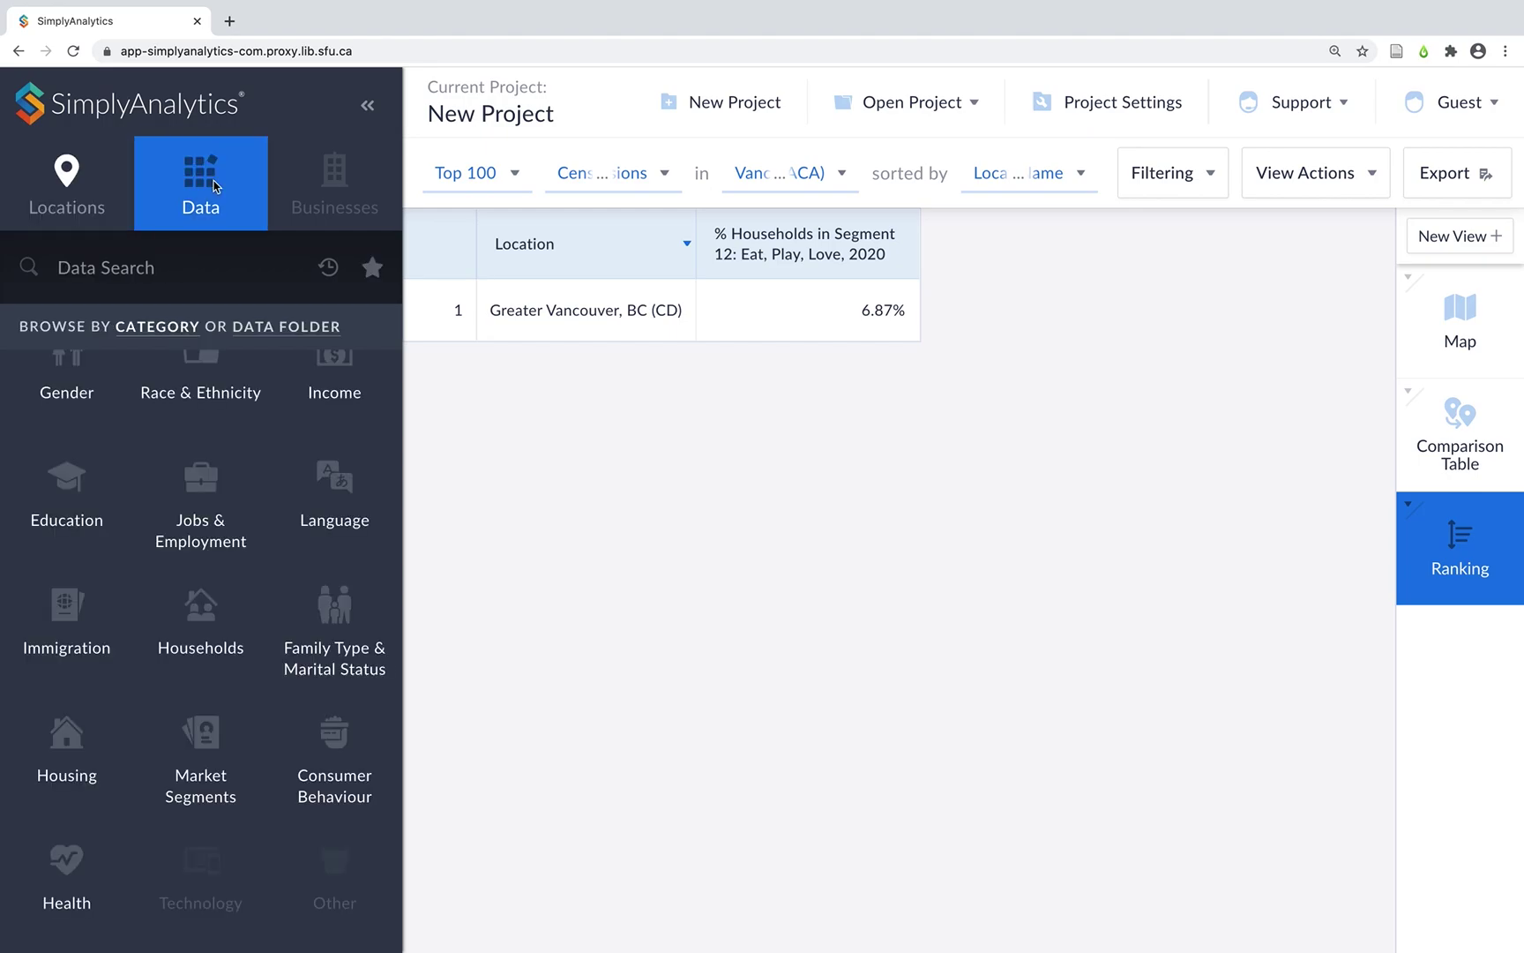
pyautogui.click(372, 267)
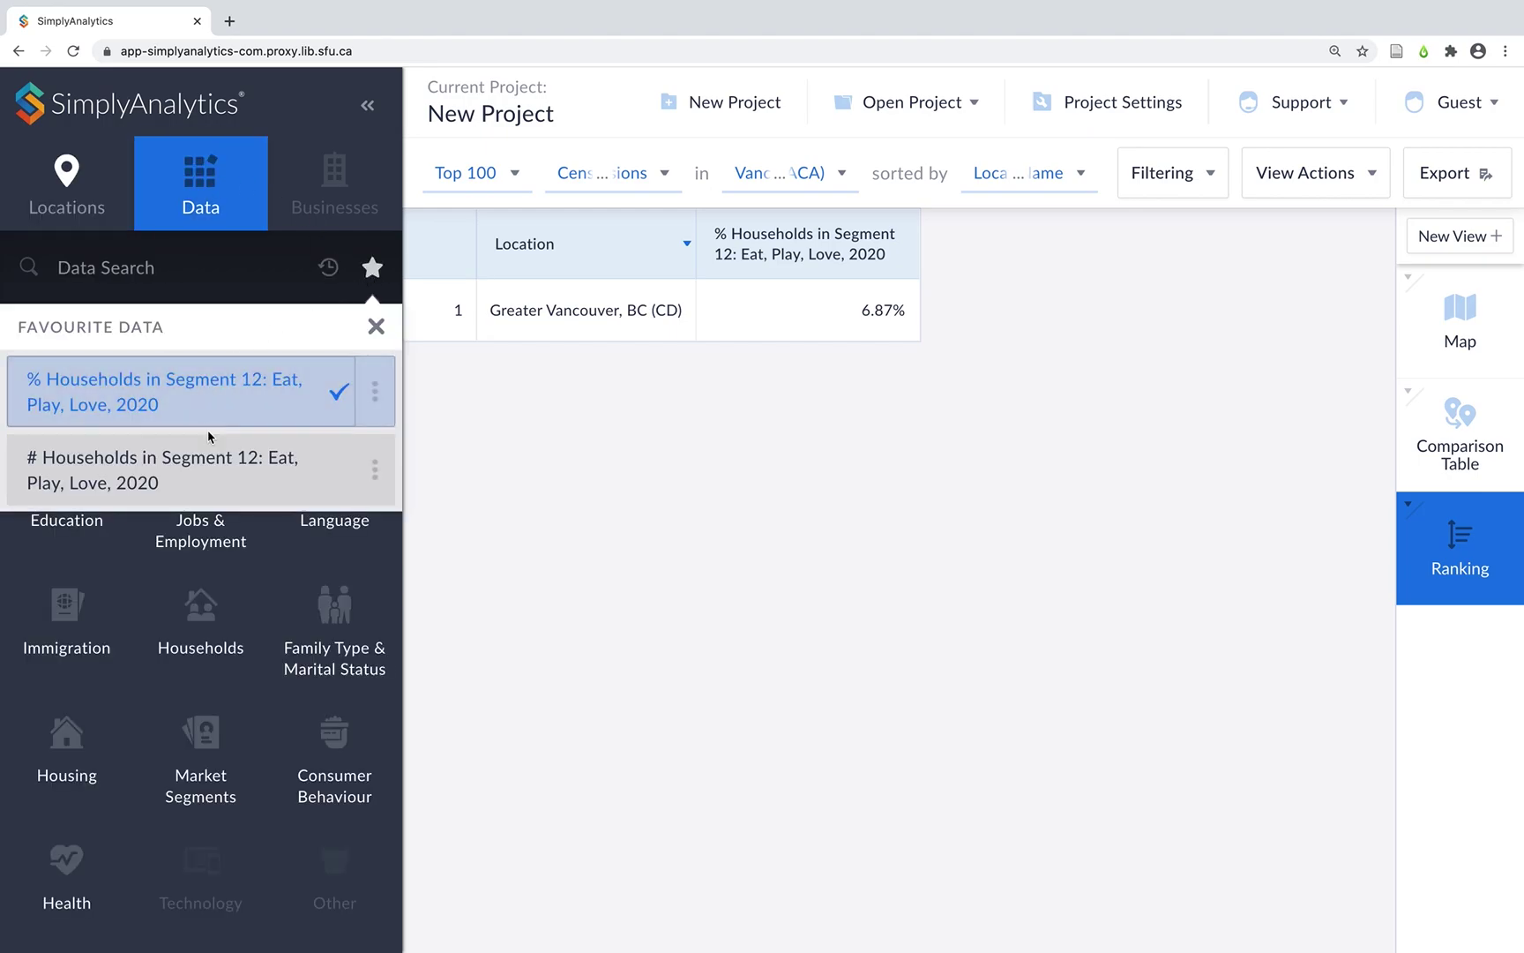
pyautogui.click(227, 468)
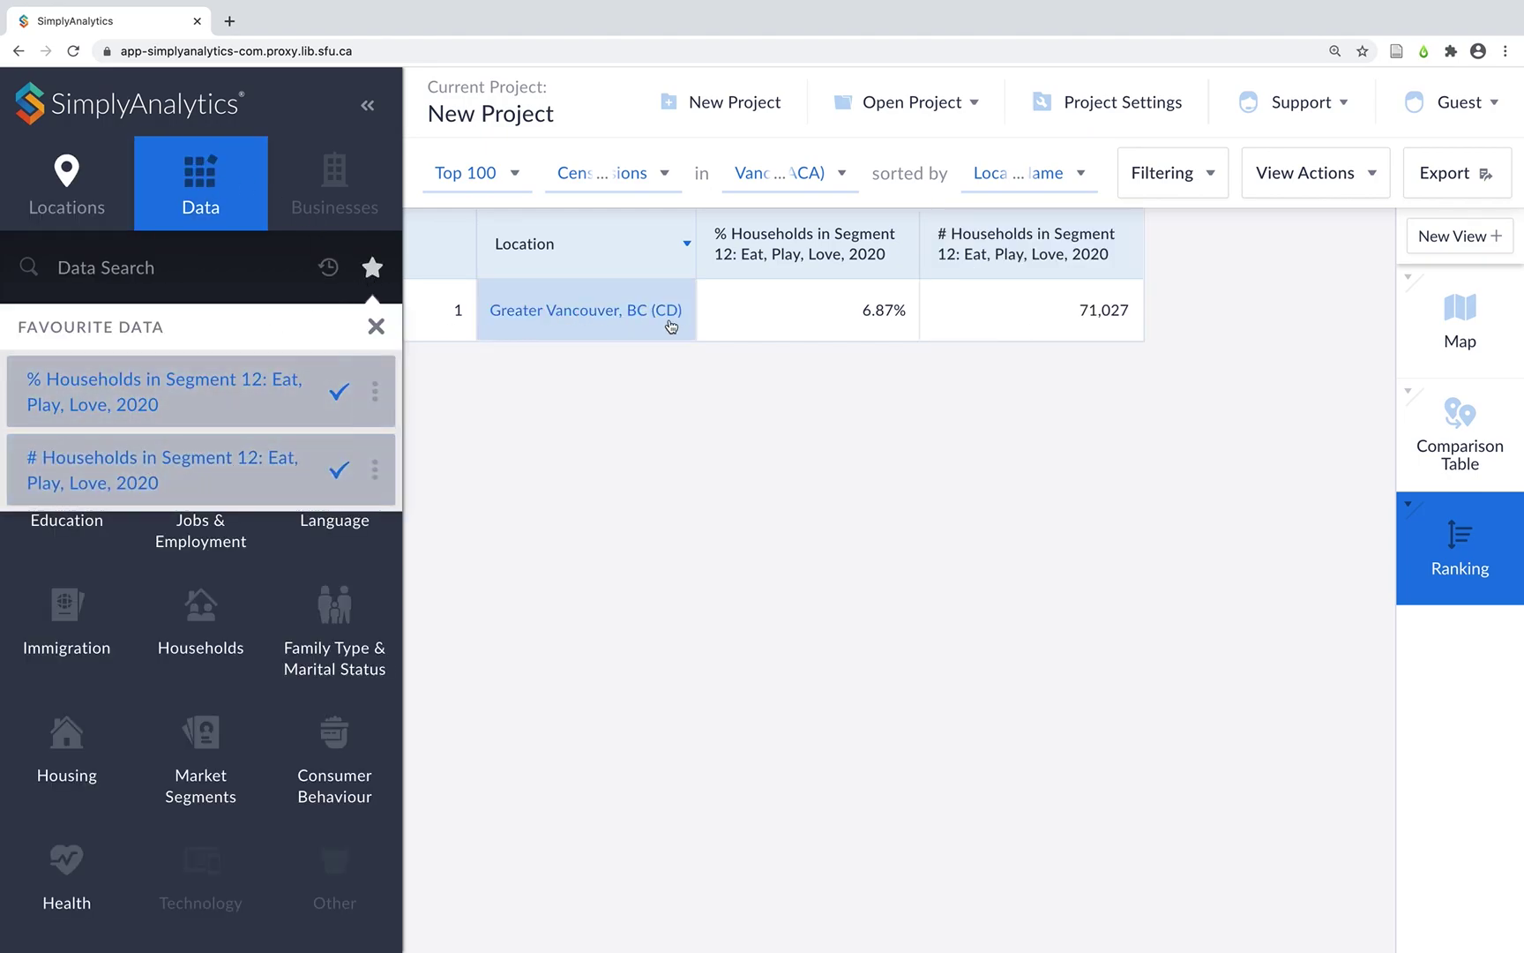
pyautogui.click(830, 263)
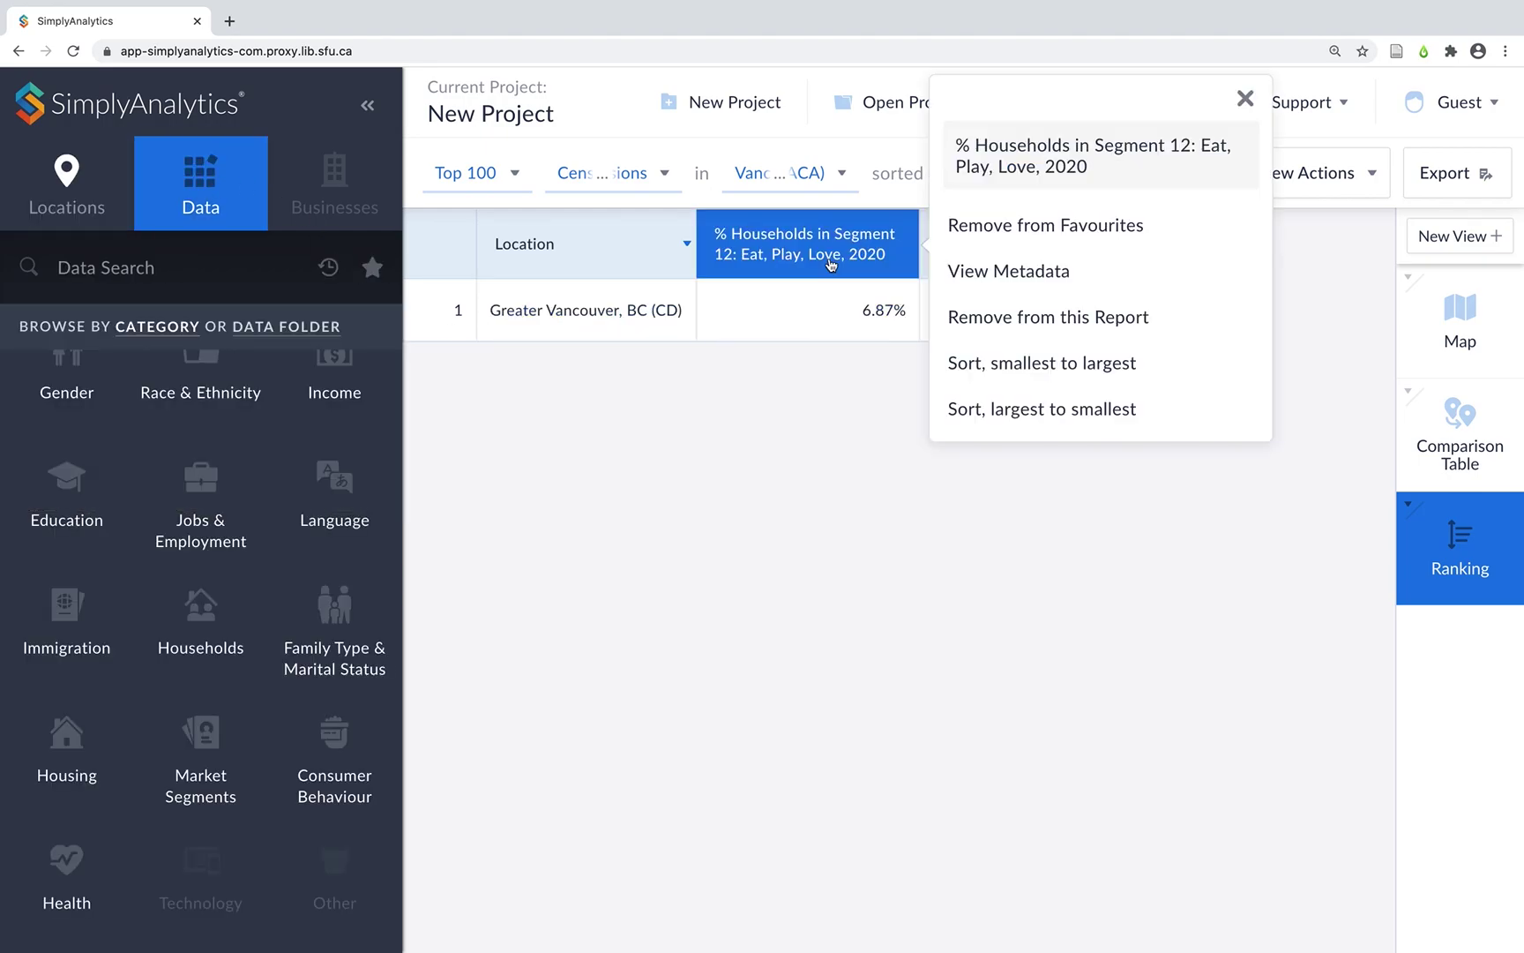
pyautogui.click(1044, 315)
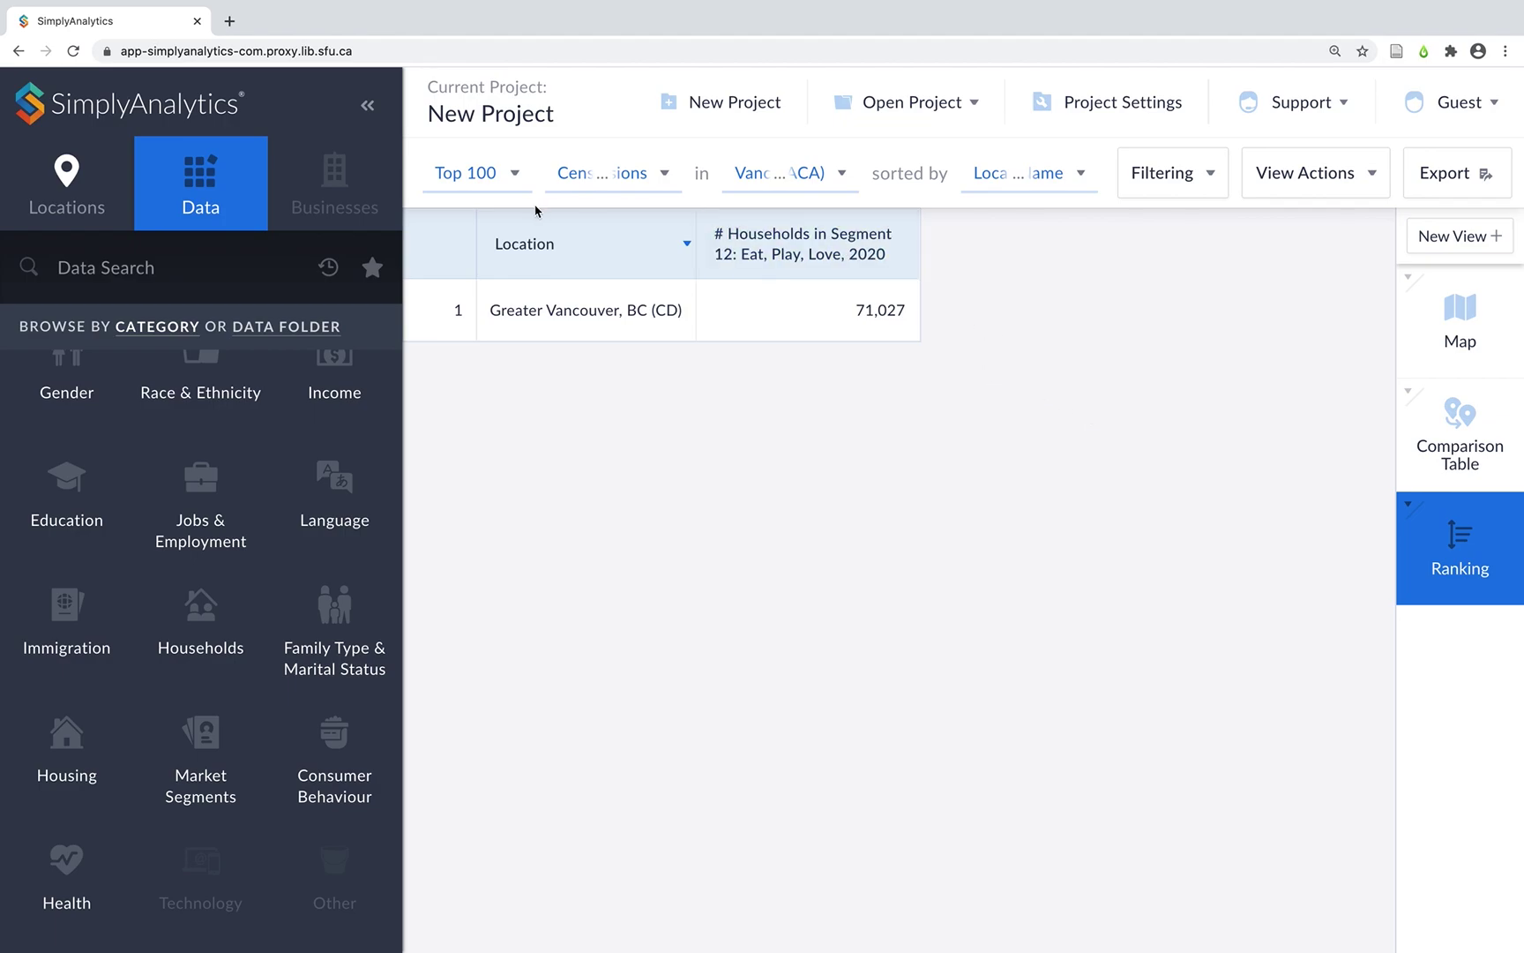
pyautogui.click(520, 172)
# - Set the ranking filters to location Canada and geography Census Metro Areas
pyautogui.click(617, 176)
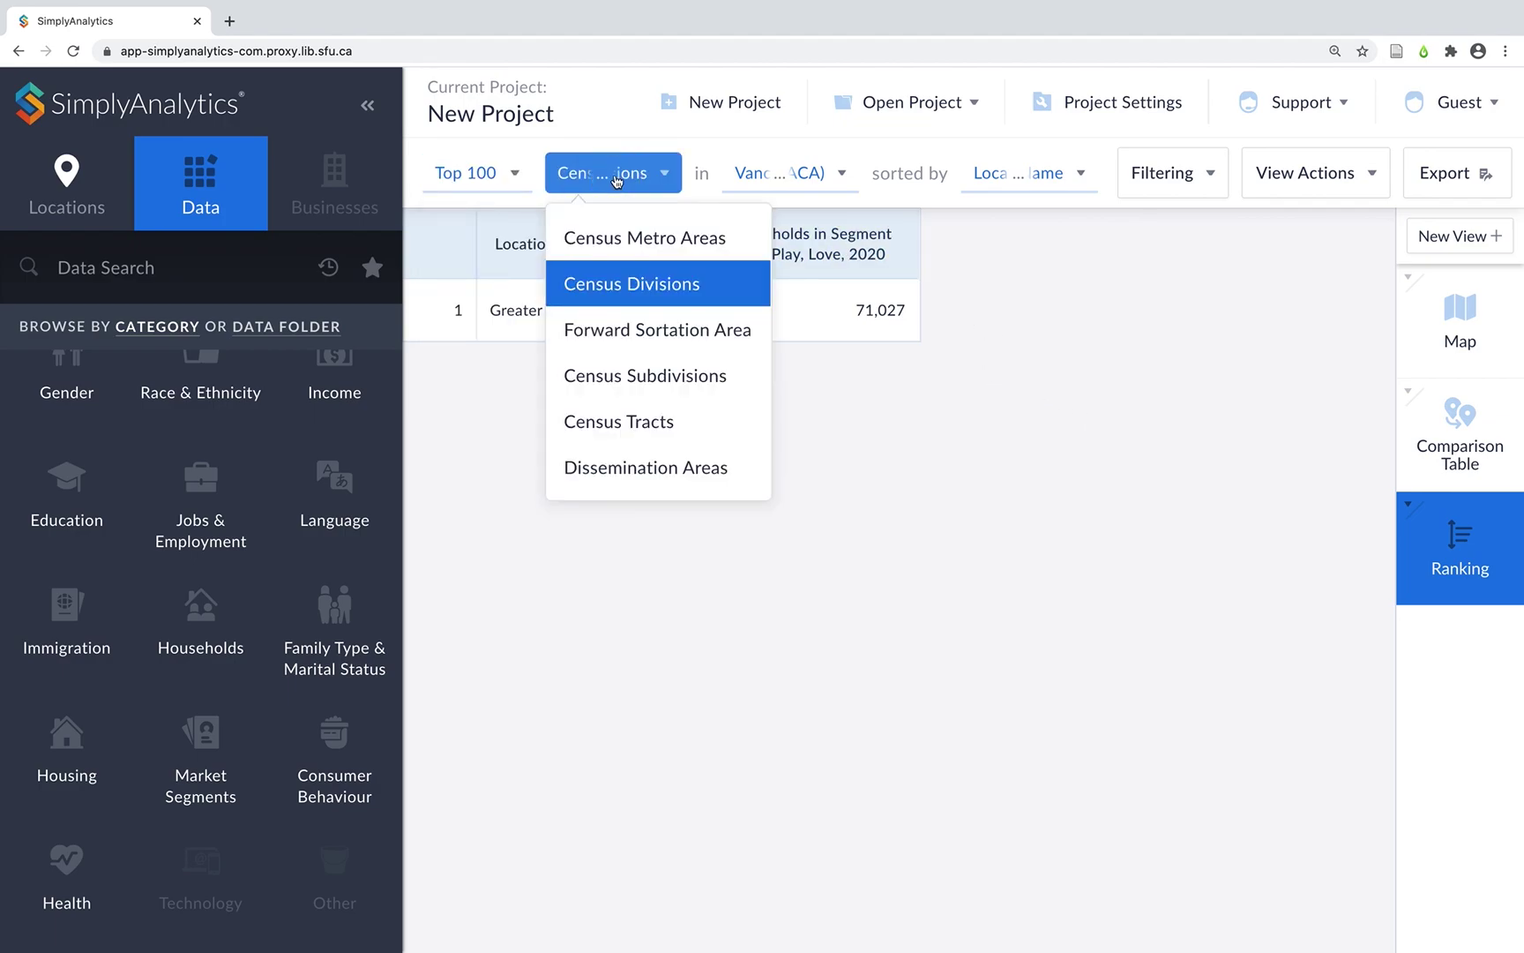
pyautogui.click(780, 175)
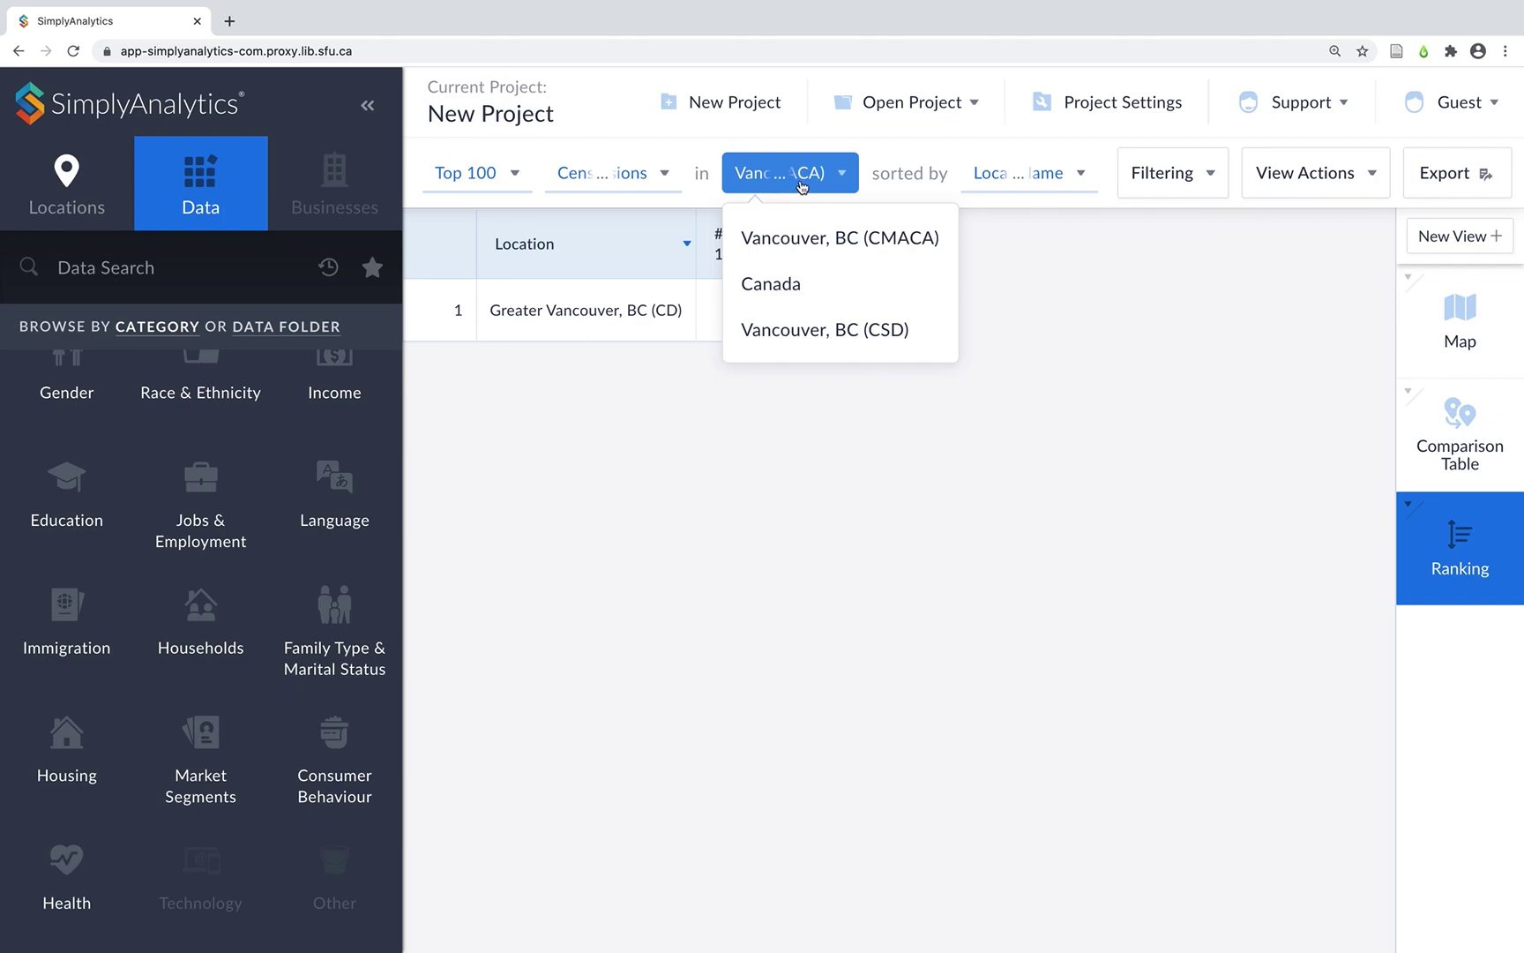
pyautogui.click(637, 174)
pyautogui.click(637, 175)
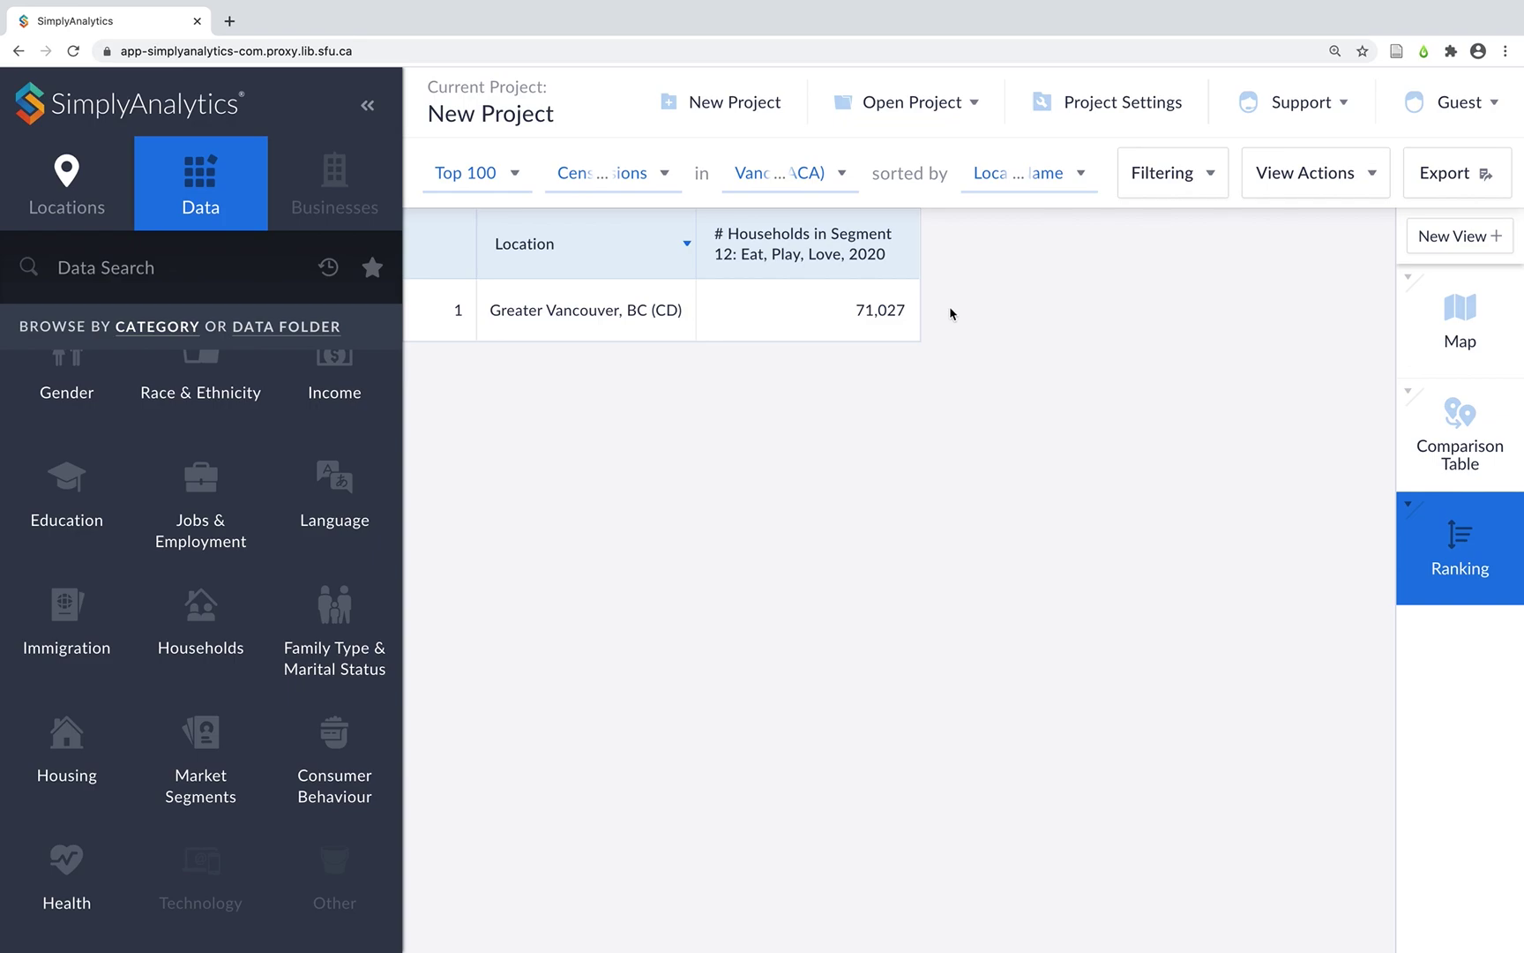
pyautogui.click(835, 177)
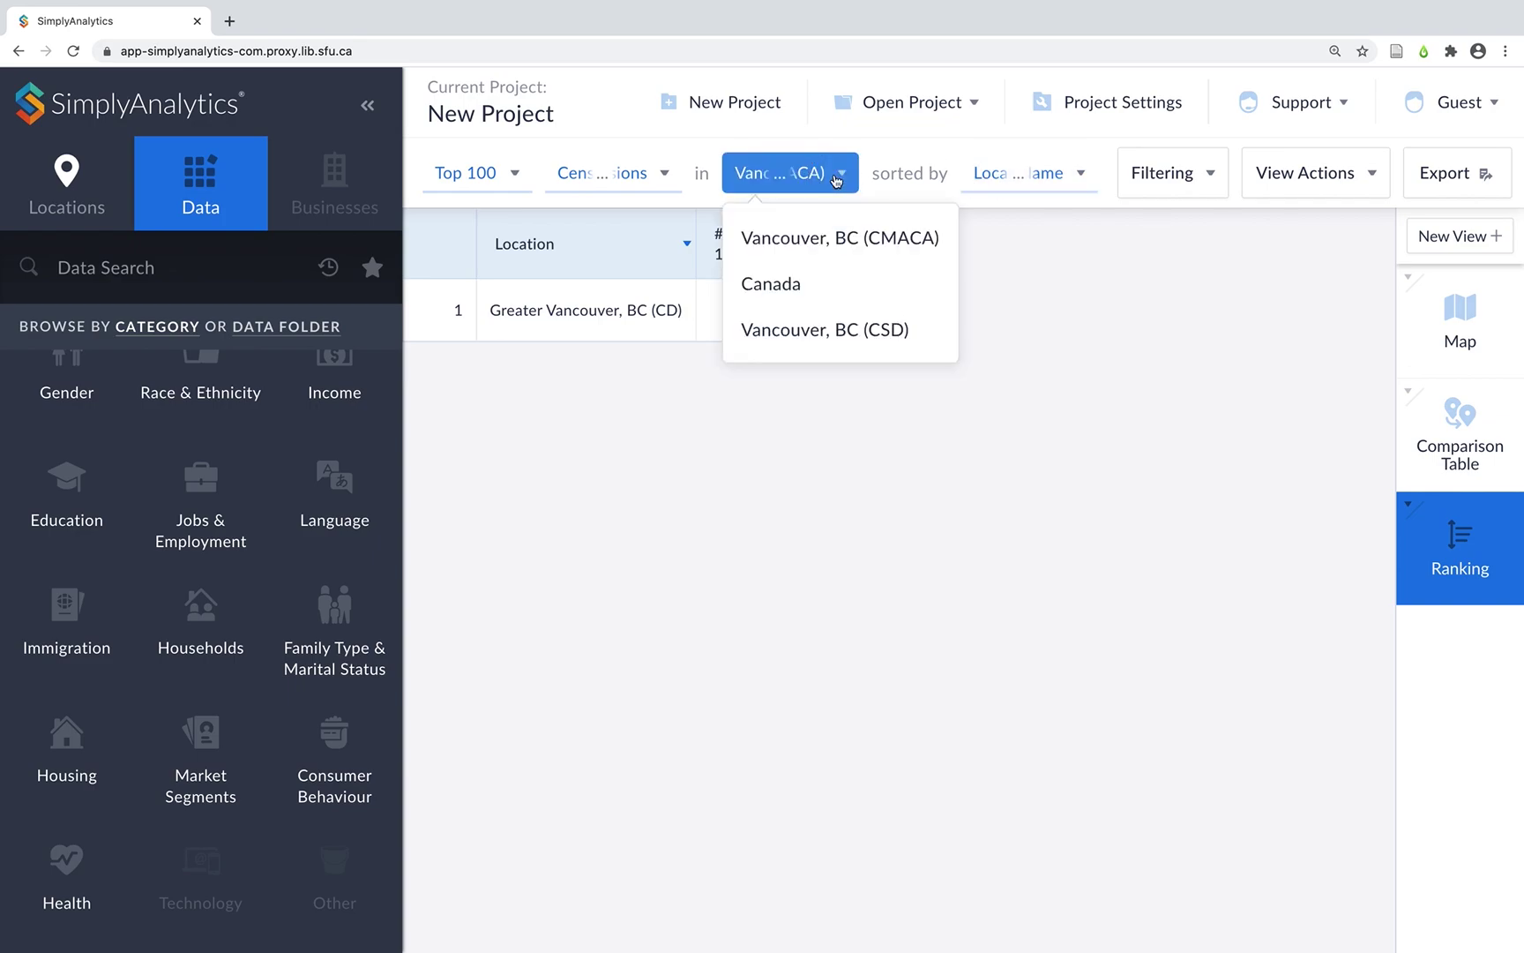
pyautogui.click(810, 285)
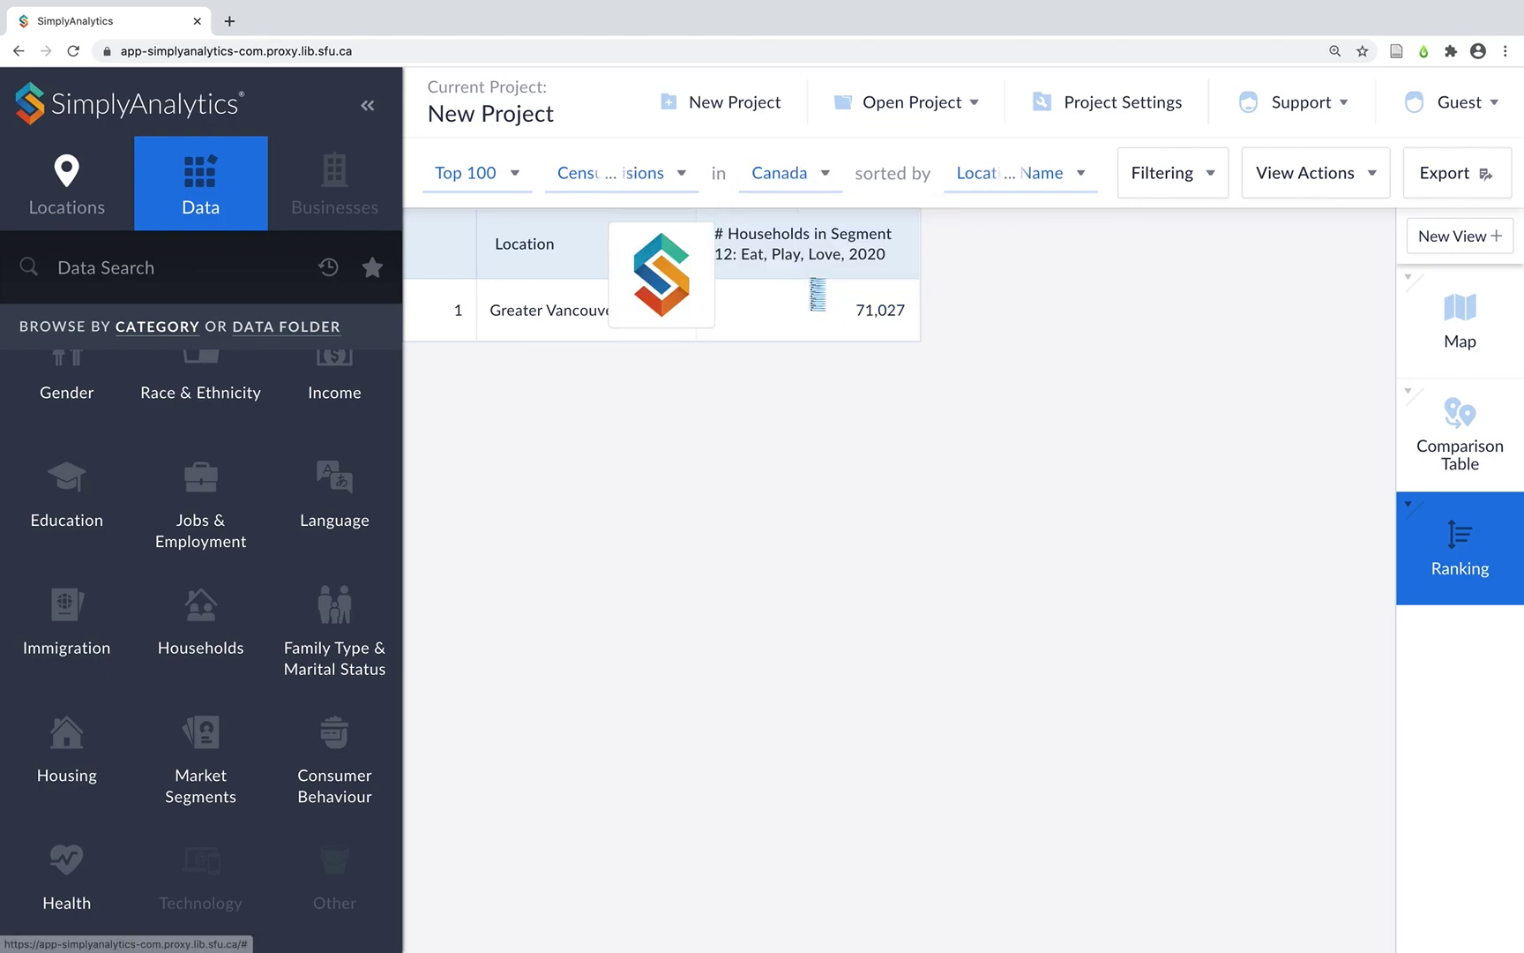
pyautogui.click(651, 182)
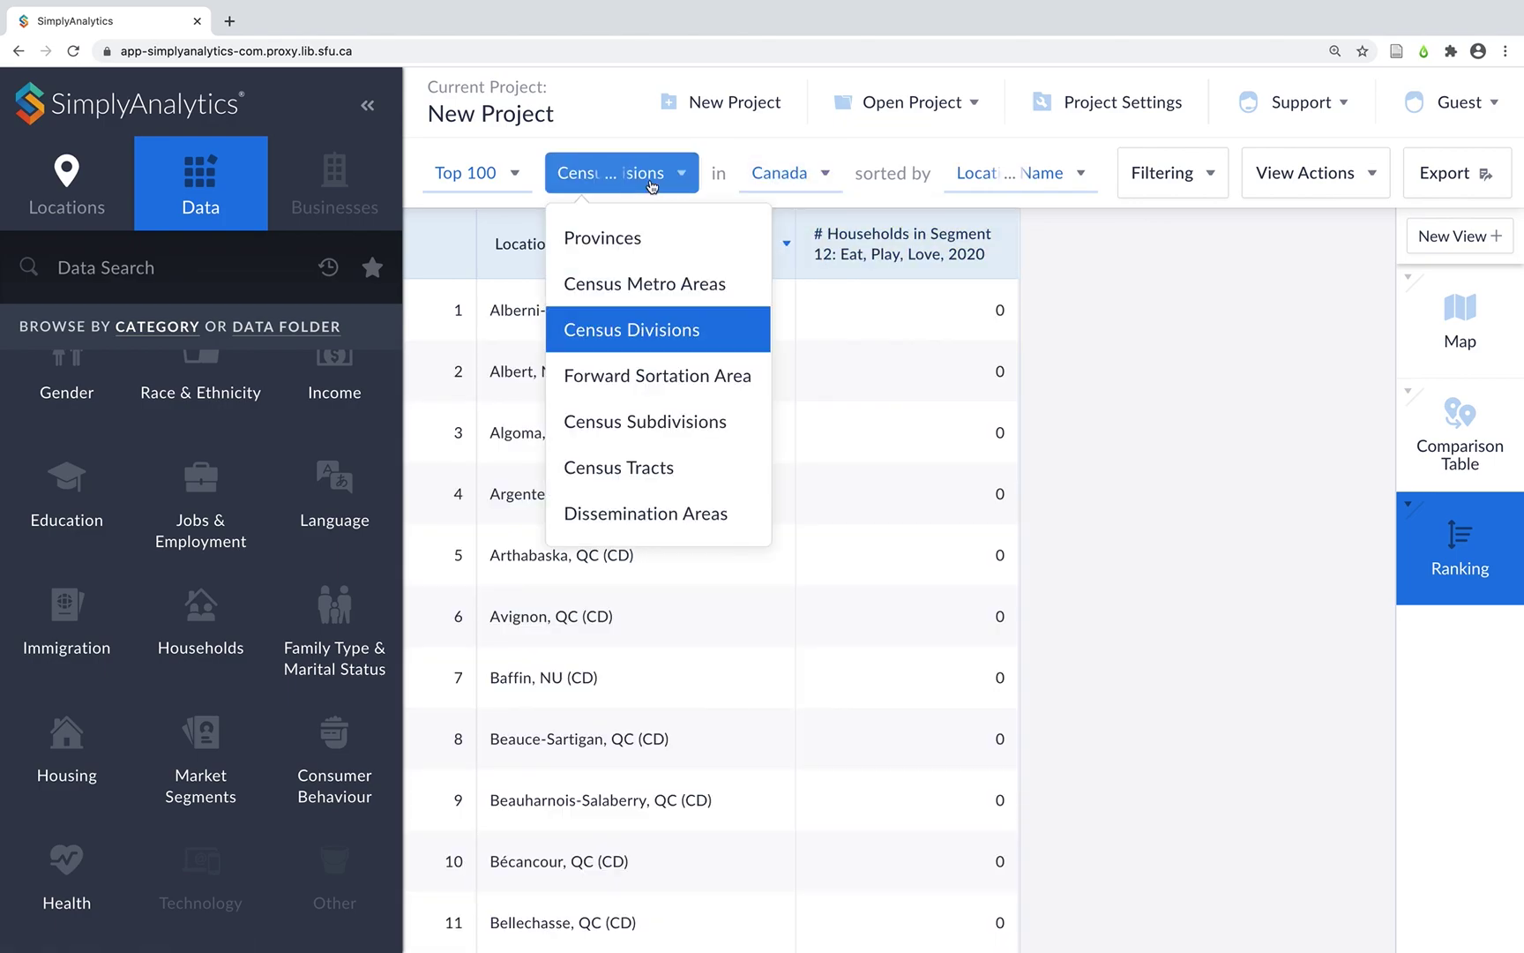
pyautogui.click(629, 285)
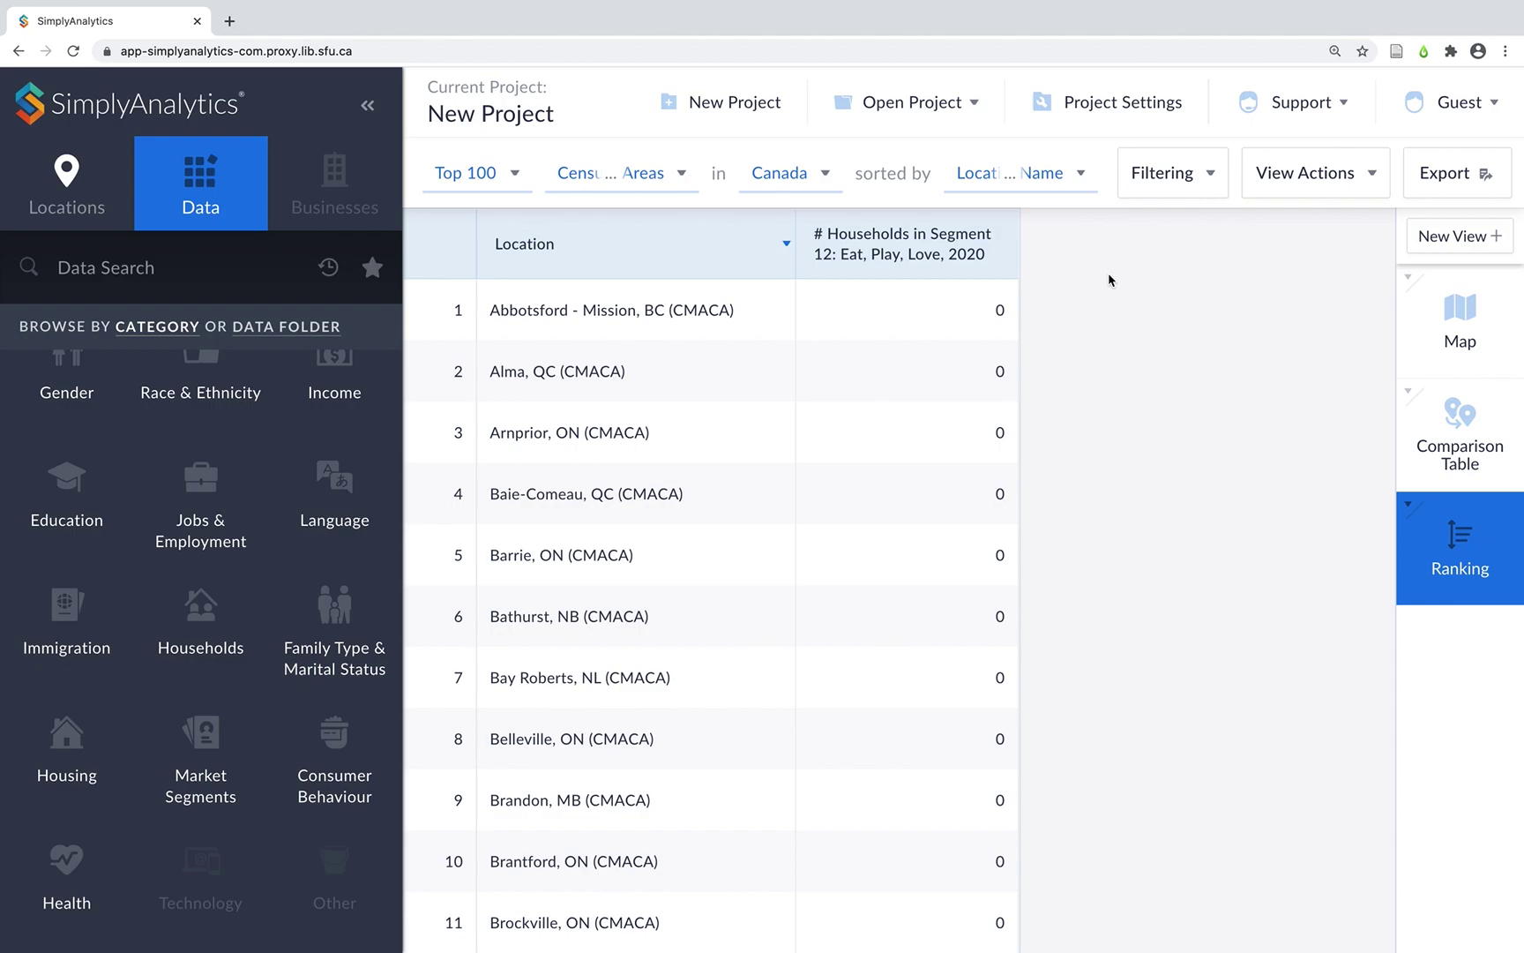
pyautogui.click(967, 248)
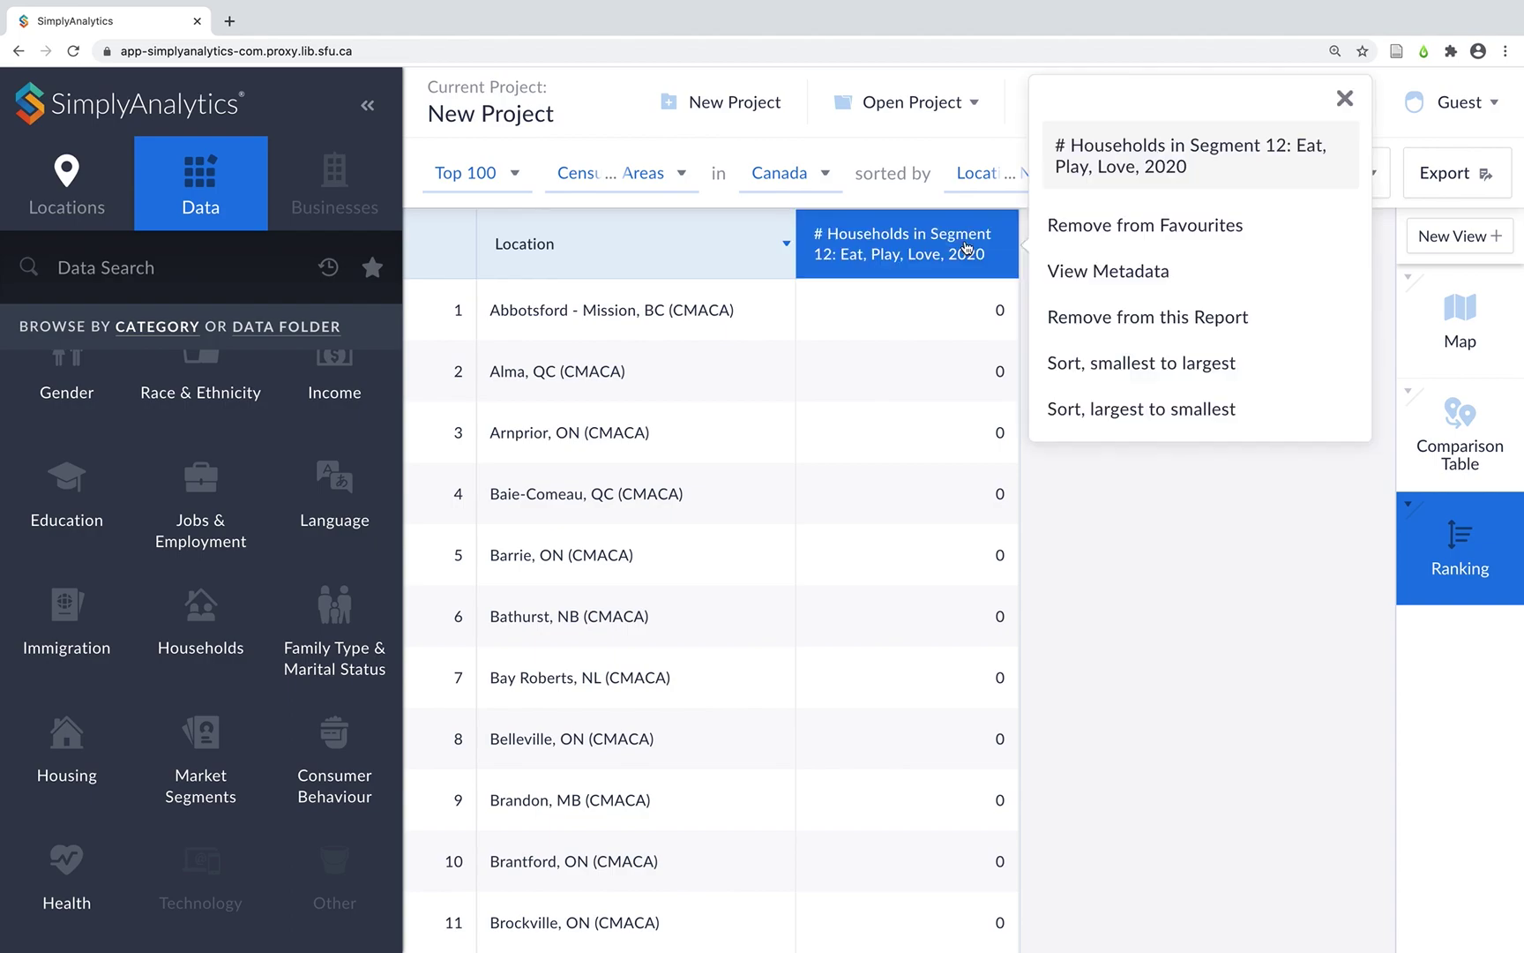
# - Sort by # Households largest first, led by Toronto at 236,665, and add the % Households column
pyautogui.click(1101, 404)
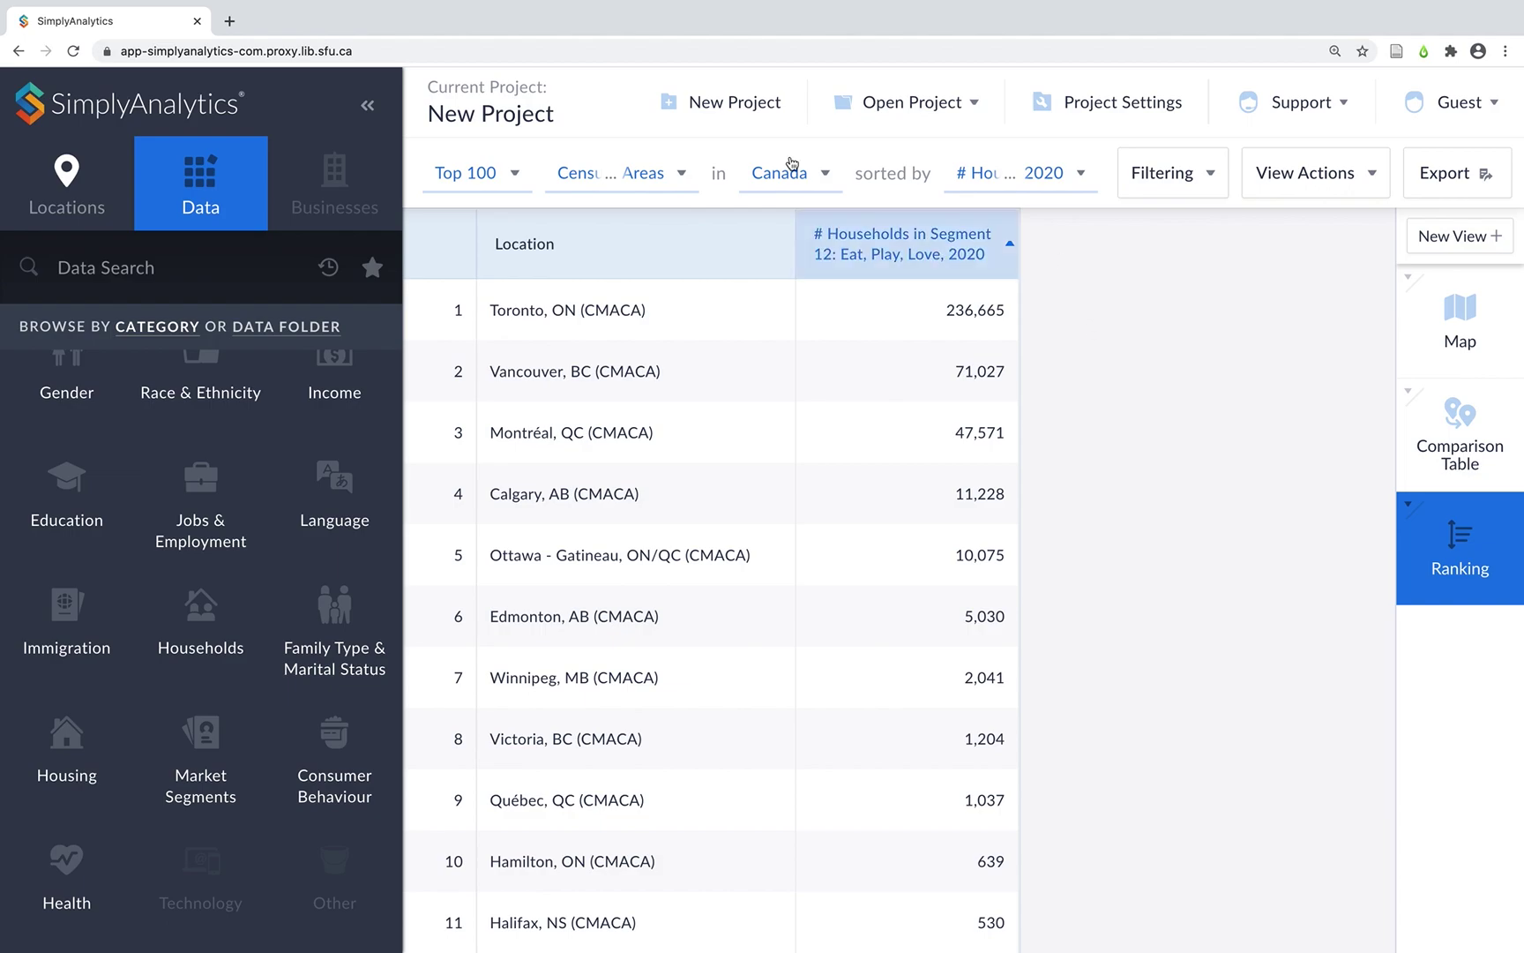
pyautogui.click(373, 267)
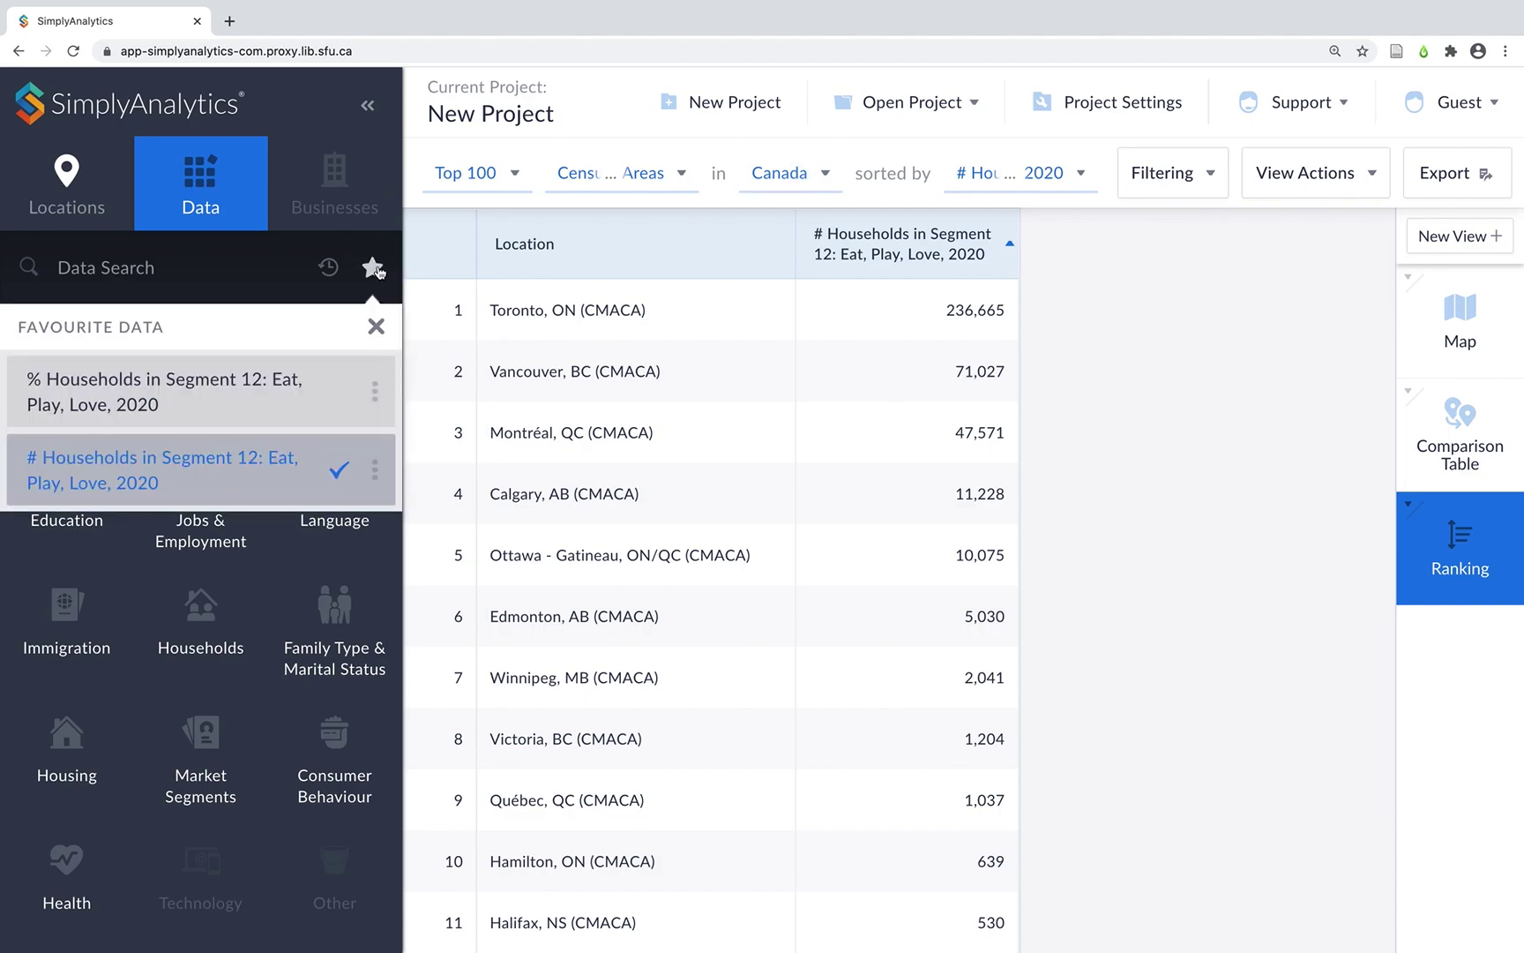
pyautogui.click(263, 405)
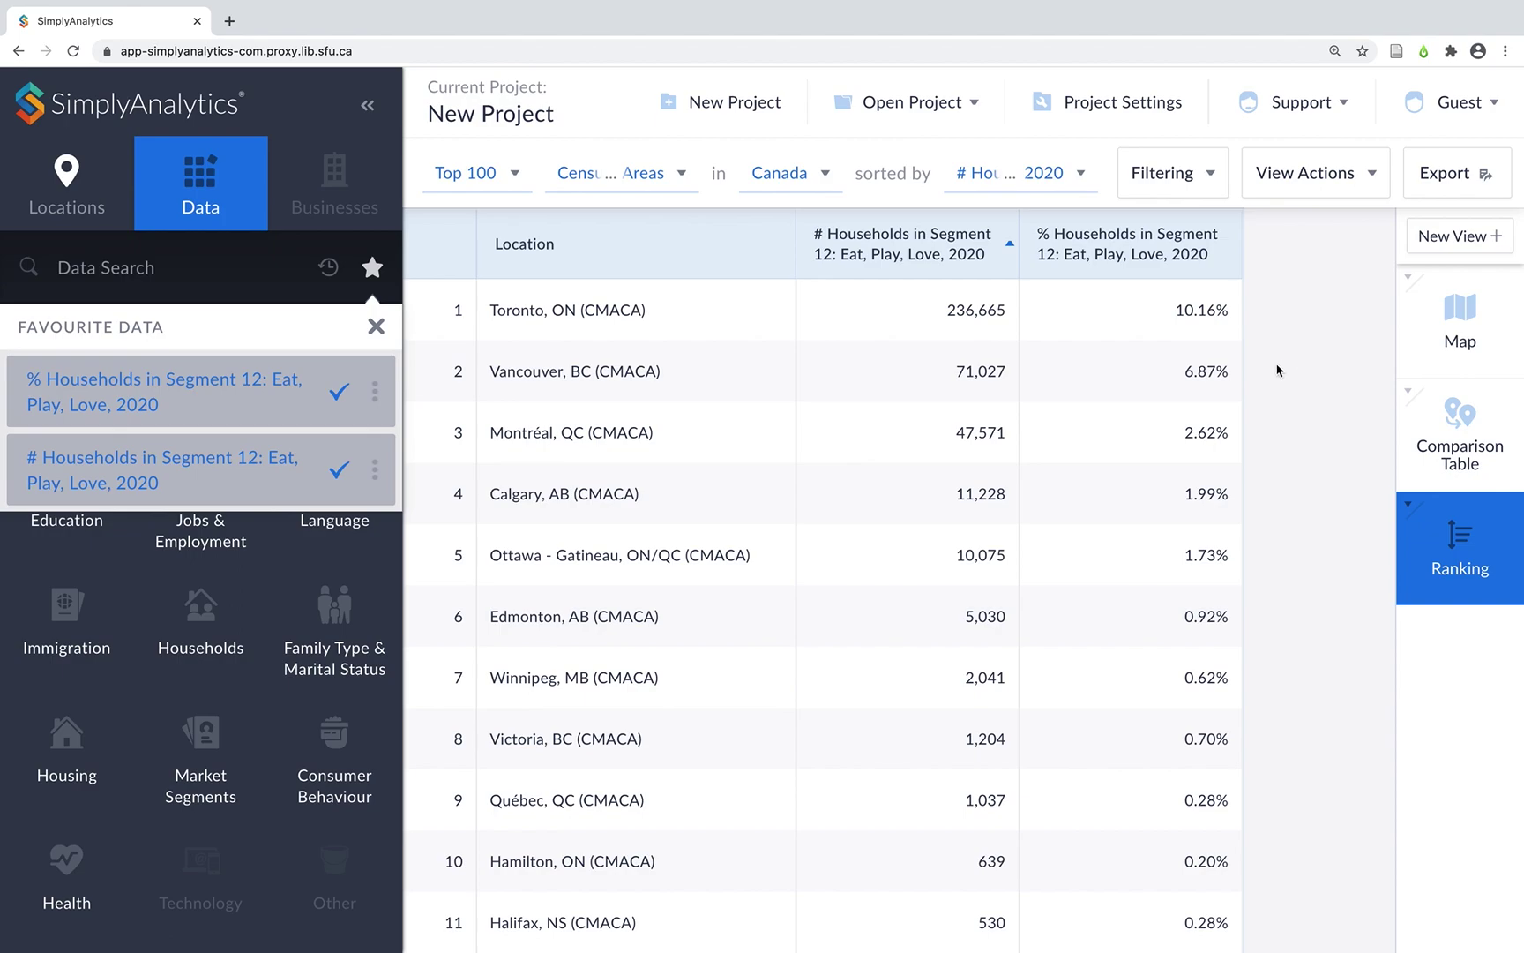
pyautogui.click(1316, 332)
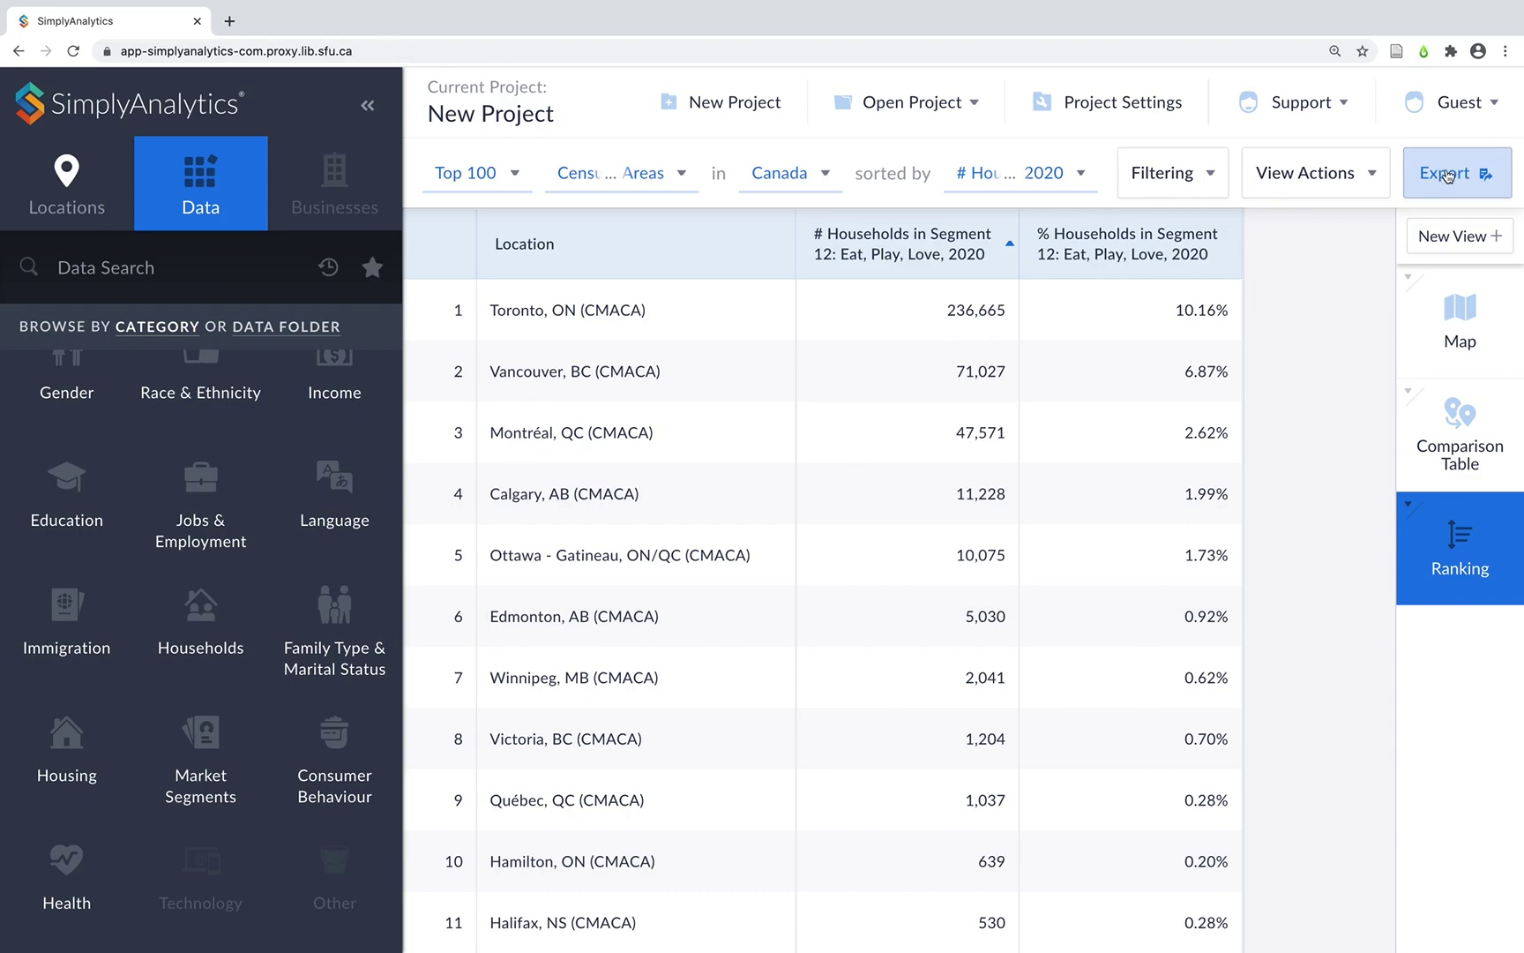
# - Open the PRIZM5 Marketer's Handbook 2020 from Support > Data Documentation
pyautogui.click(1345, 106)
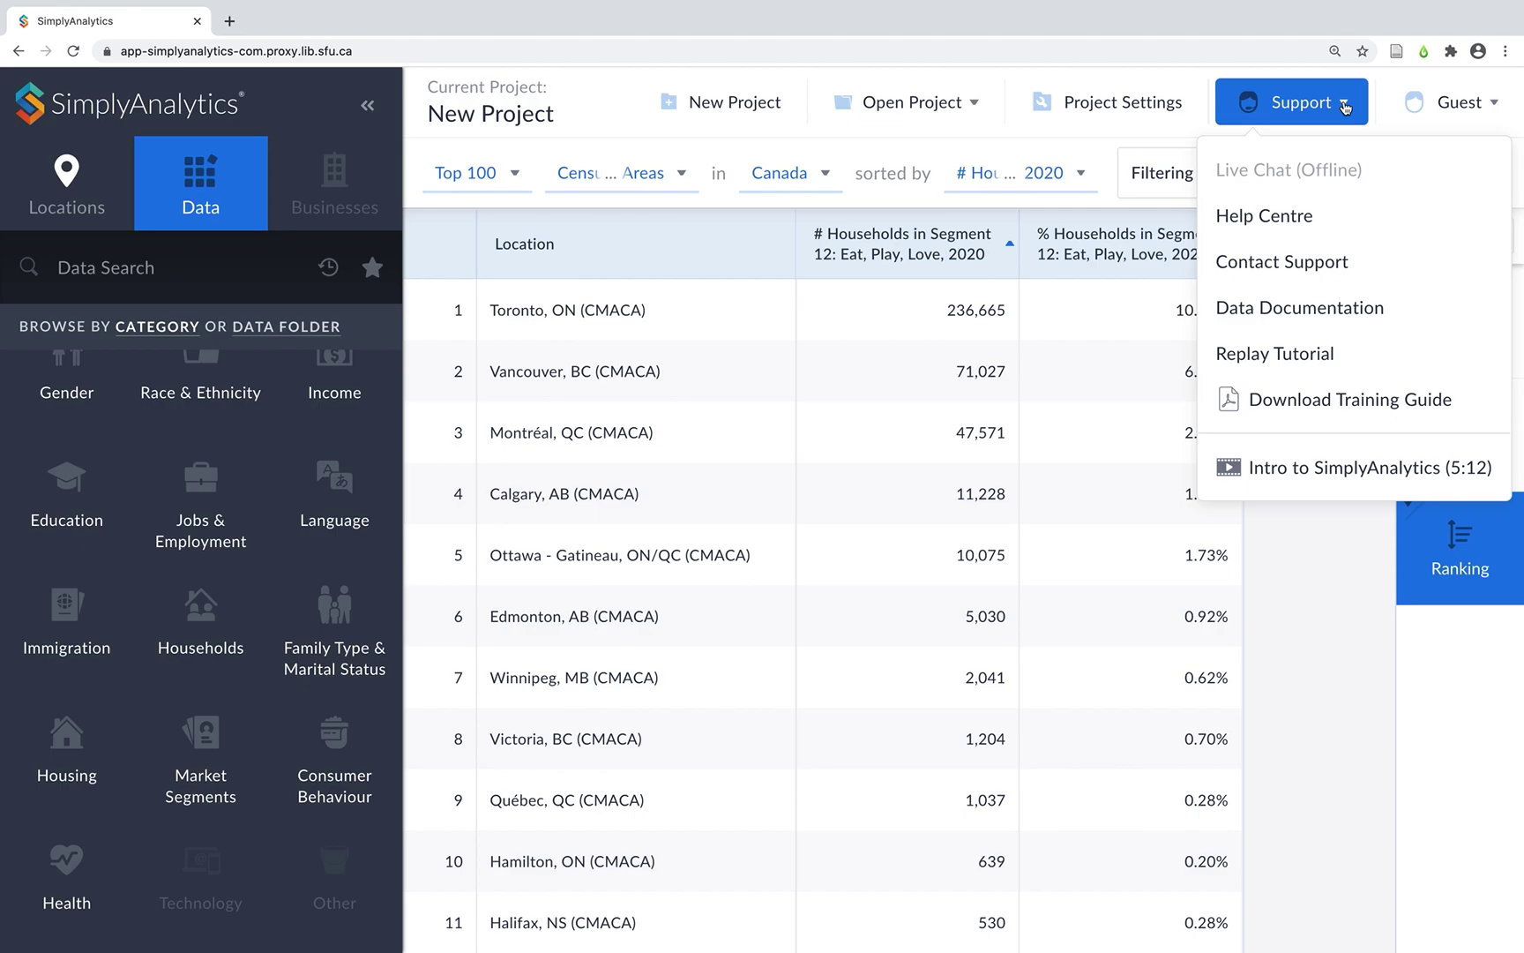
pyautogui.click(1309, 307)
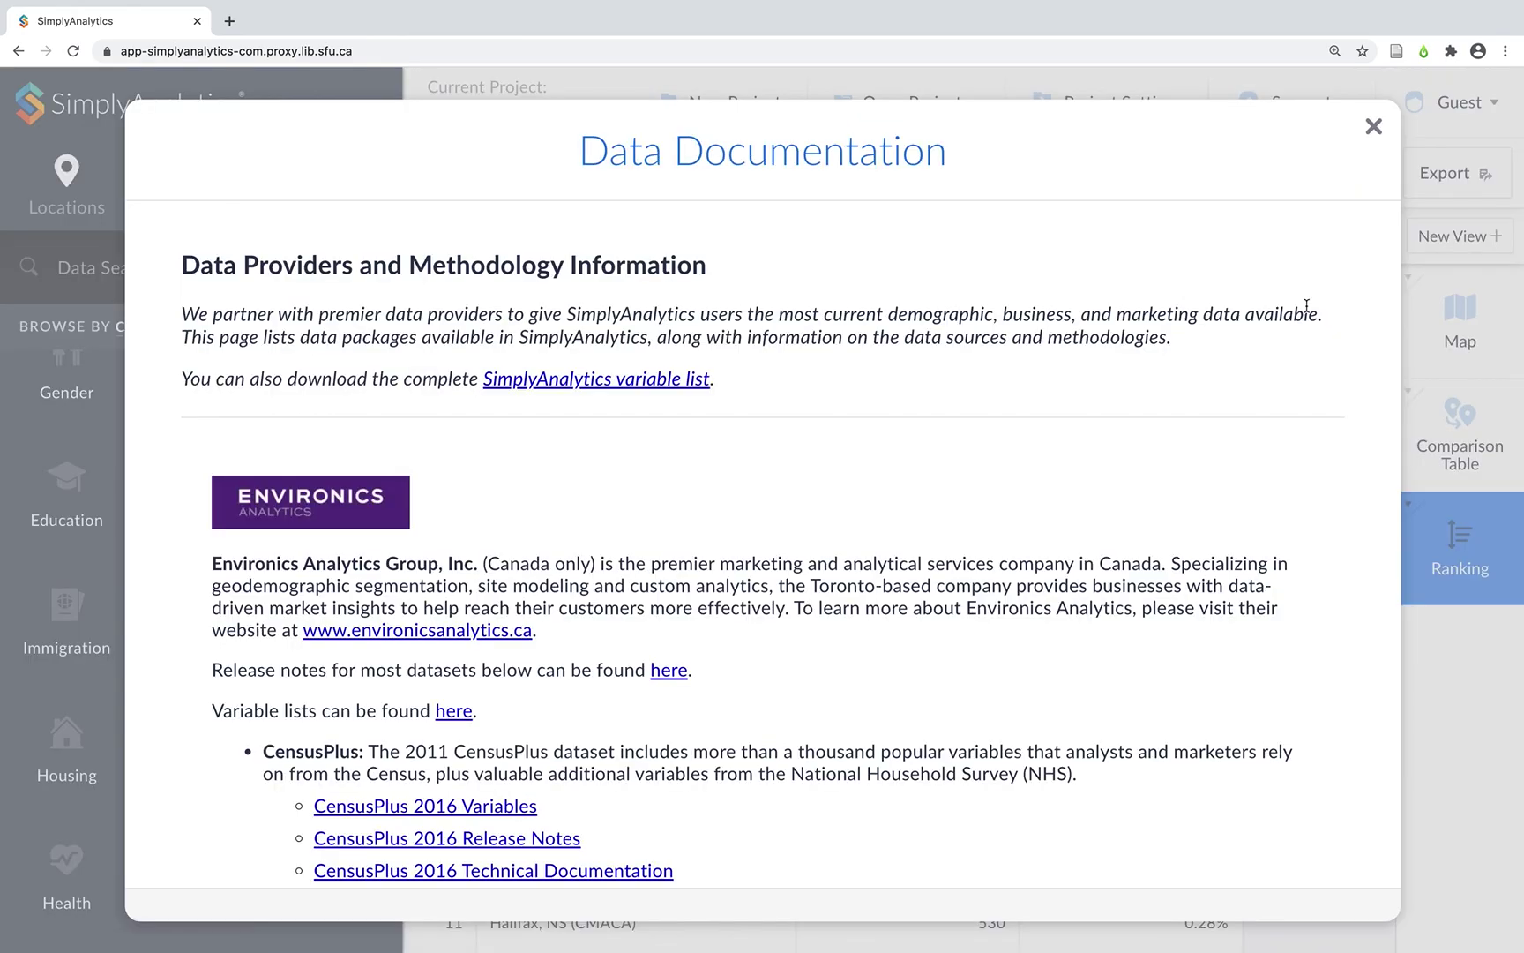
pyautogui.scroll(-10, 888, 414)
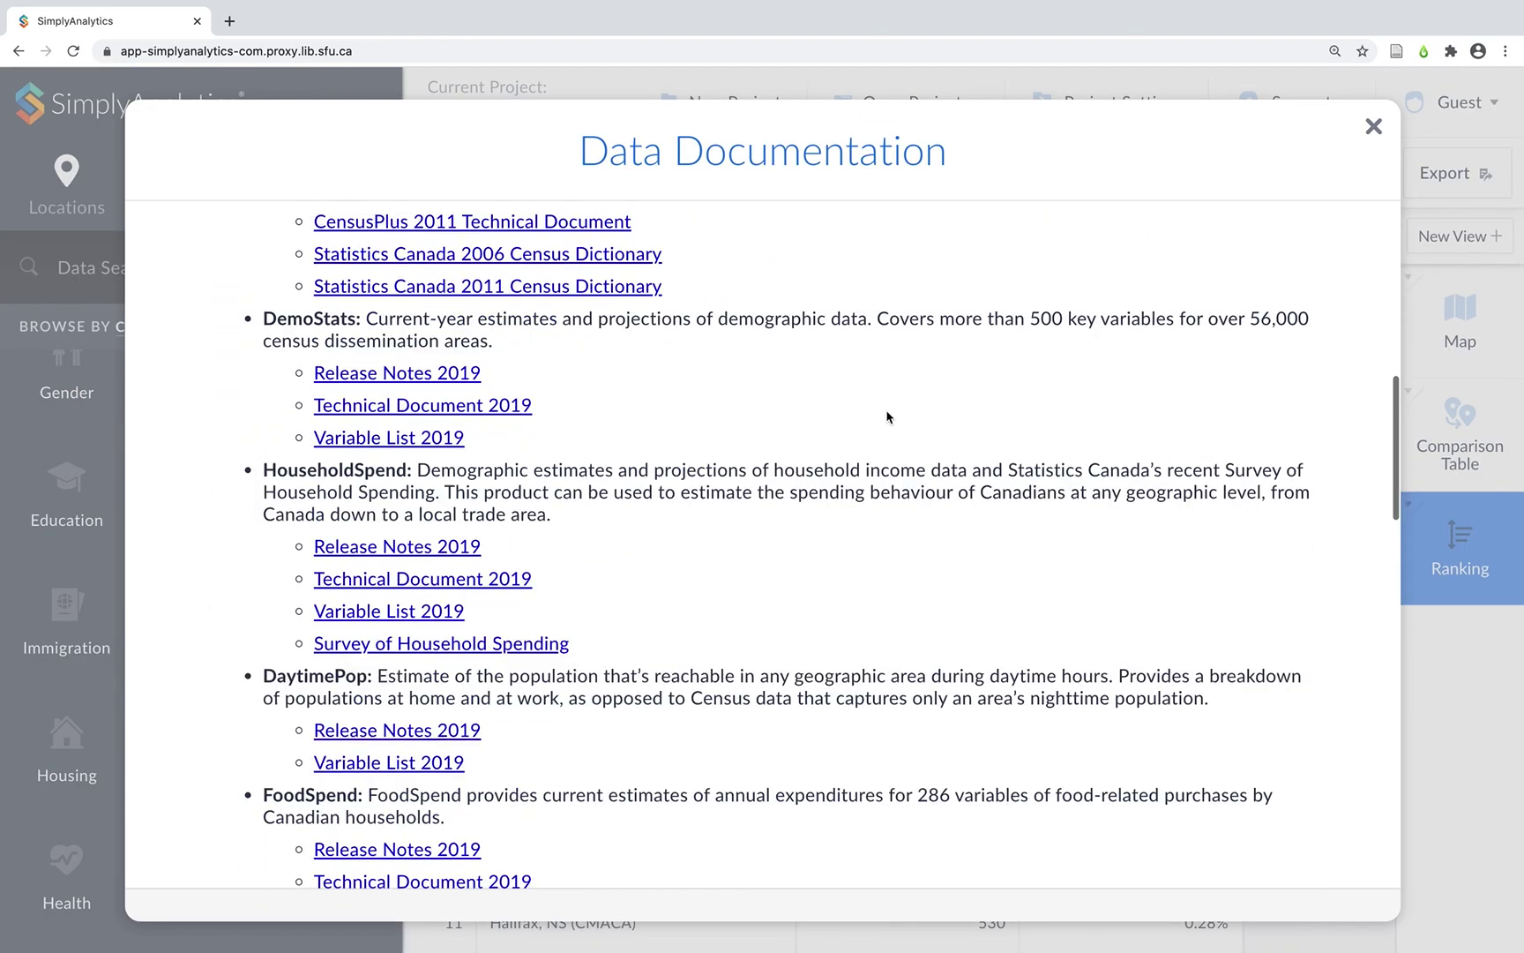
pyautogui.scroll(-15, 887, 417)
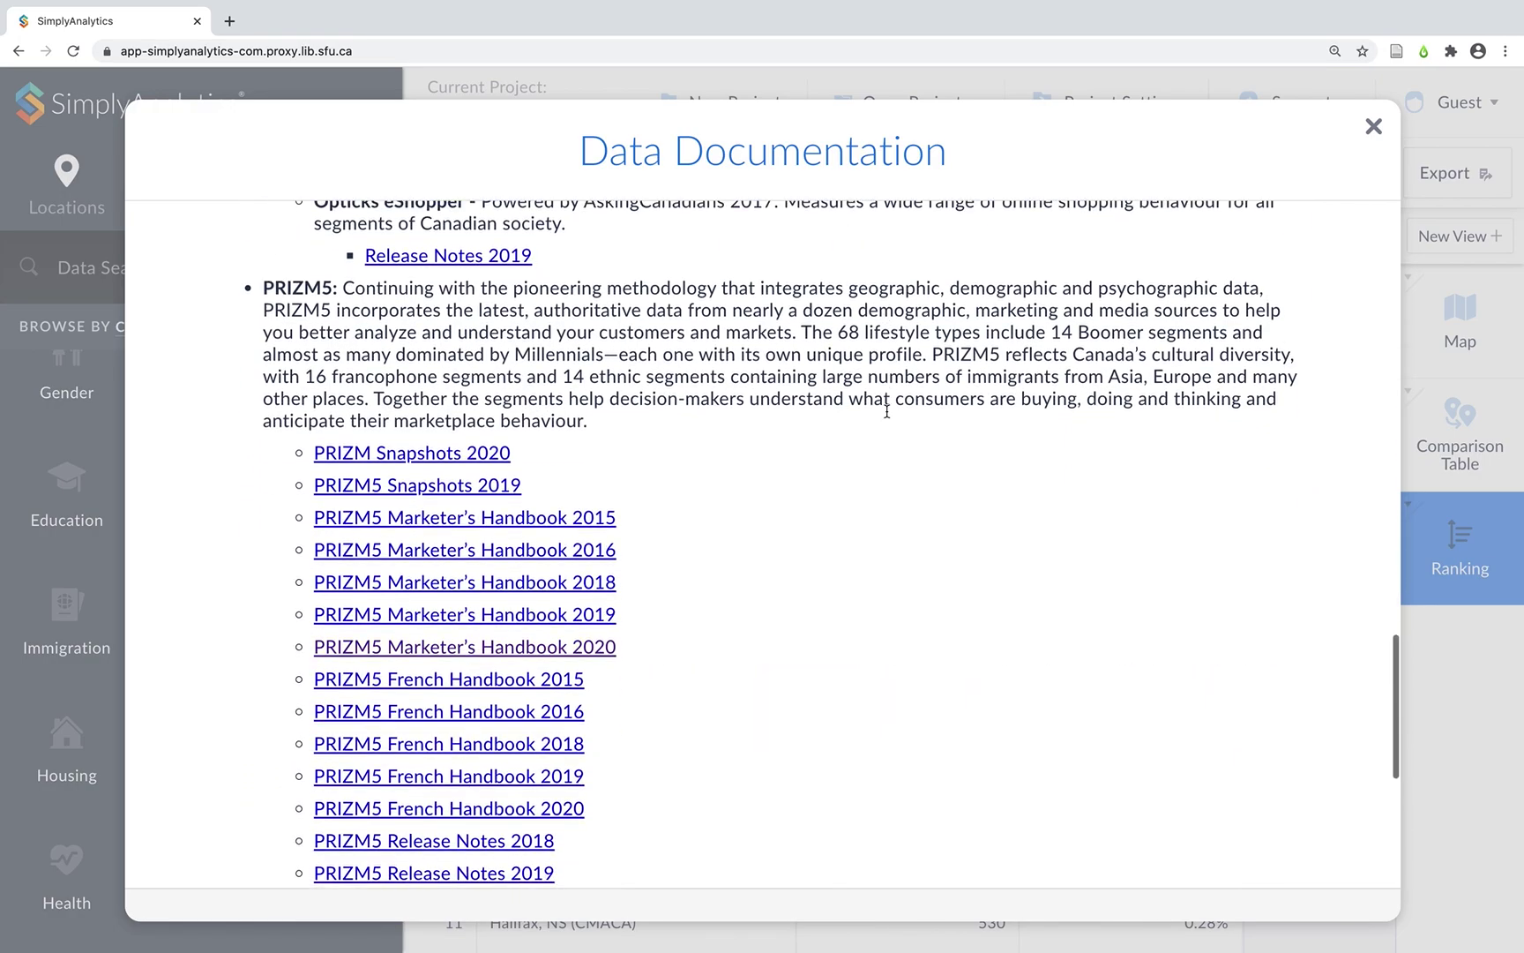
pyautogui.scroll(-2, 887, 412)
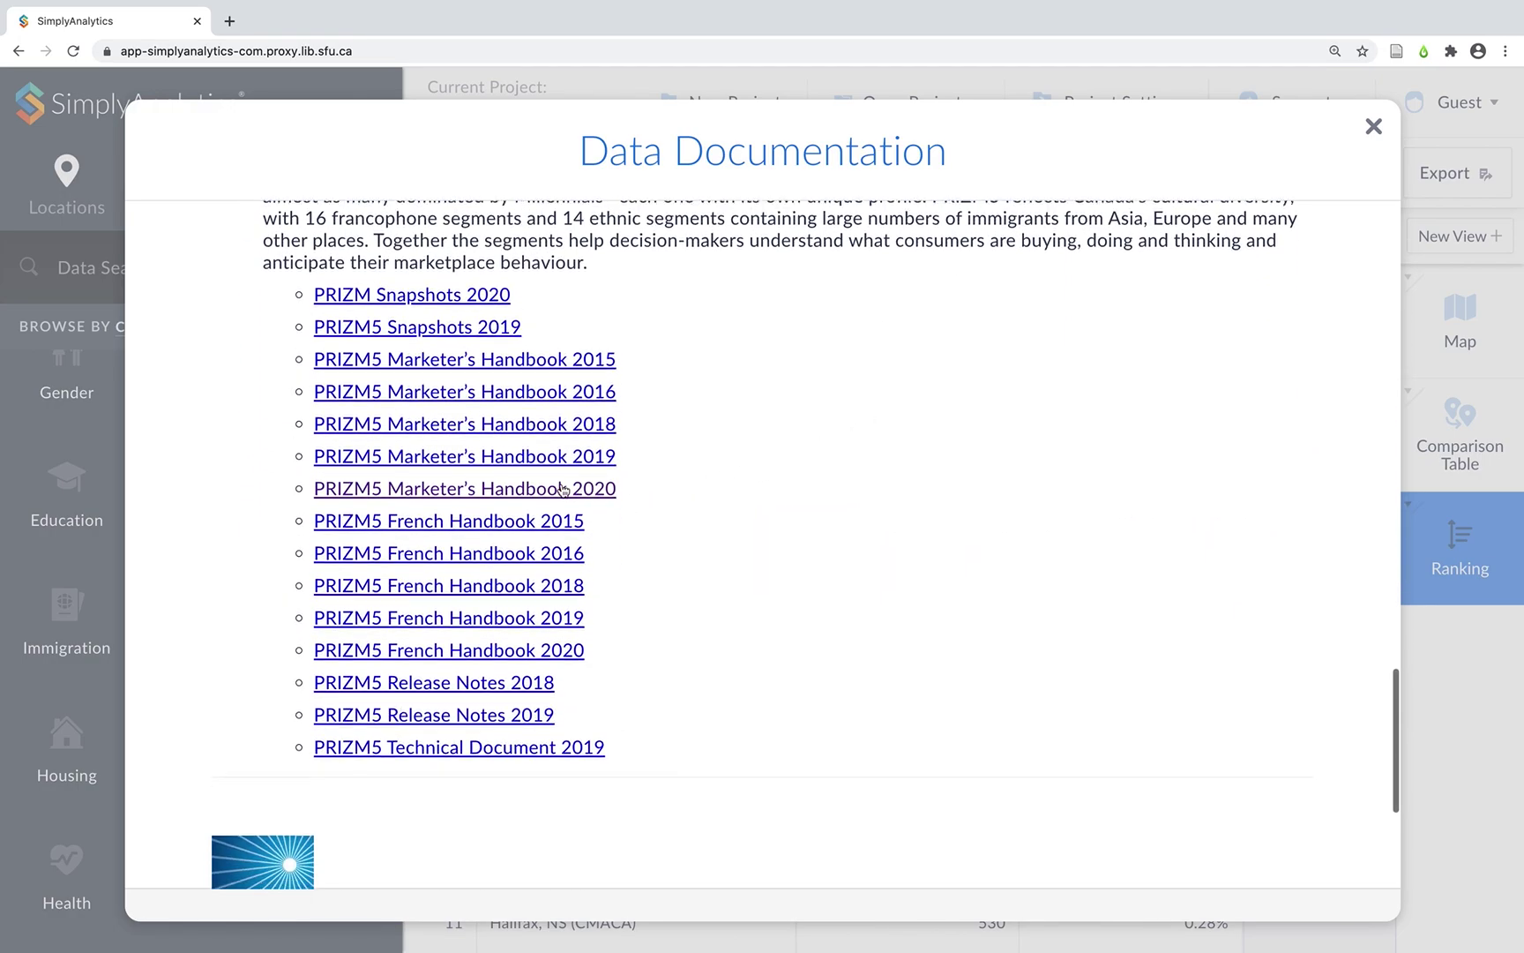
pyautogui.click(598, 491)
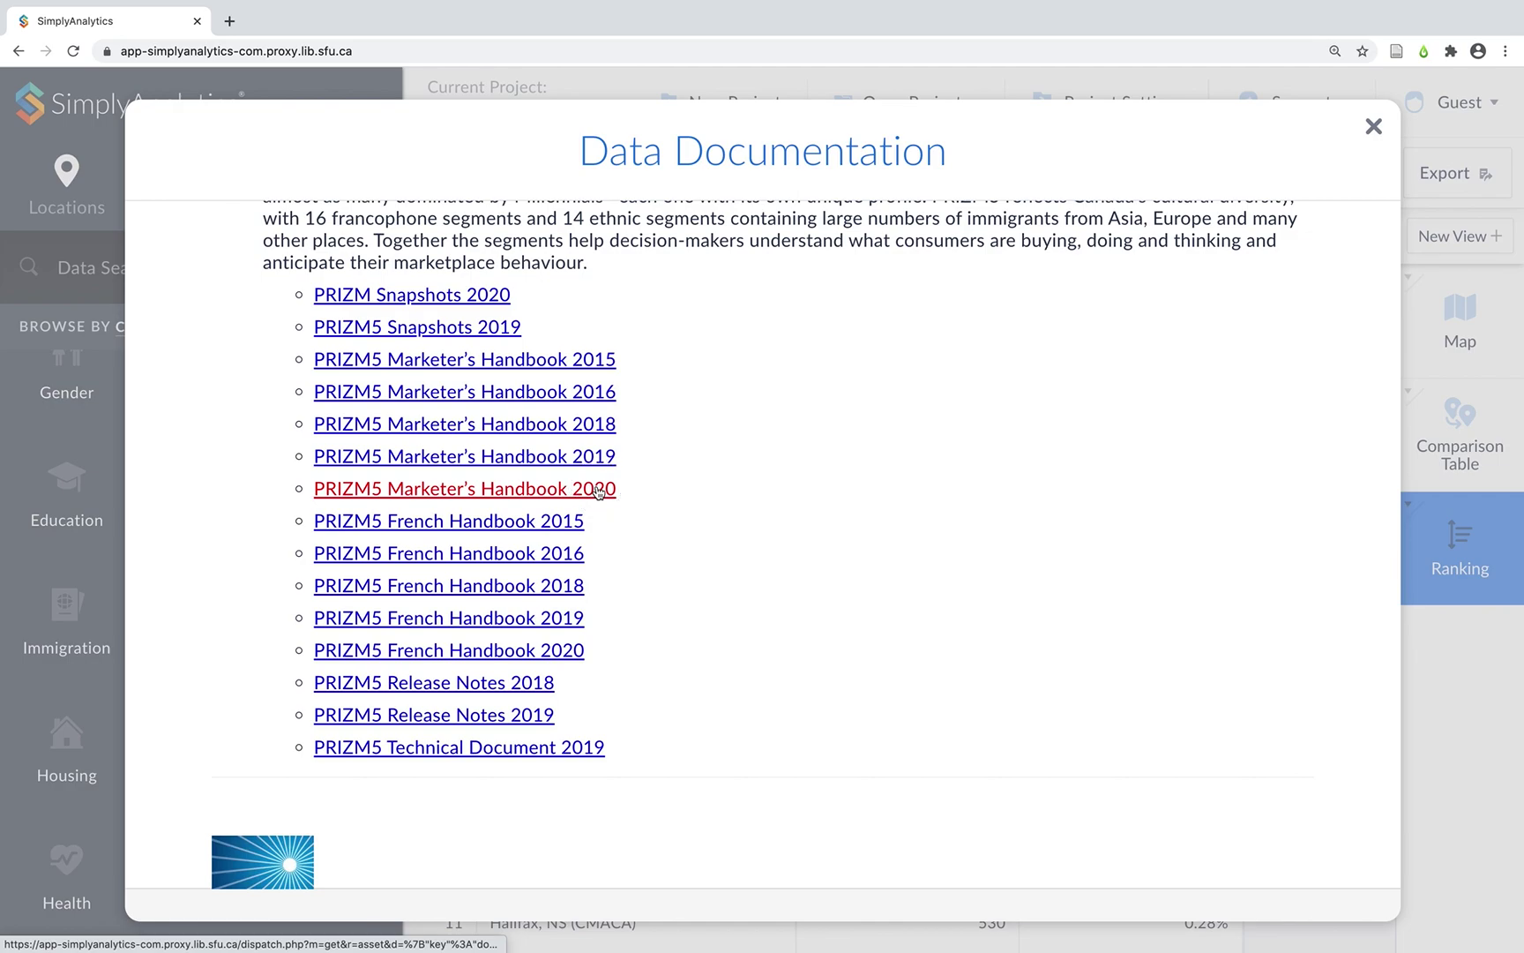